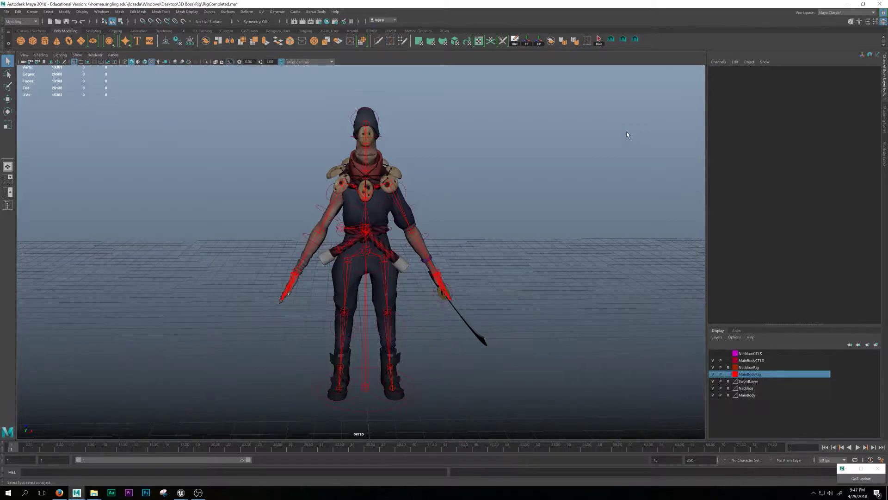
left_click_drag(558, 200, 542, 212, "alt")
scroll(490, 212, "up", 2)
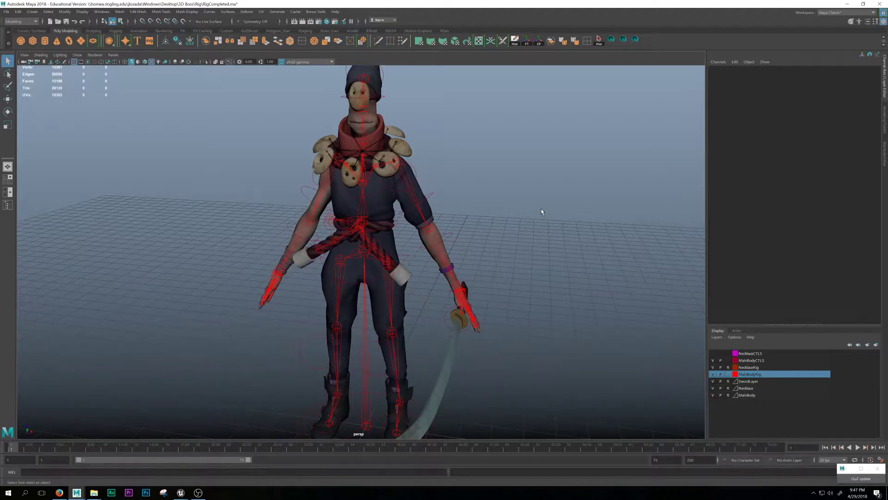
right_click_drag(542, 212, 356, 226, "alt")
left_click_drag(356, 226, 390, 216, "alt")
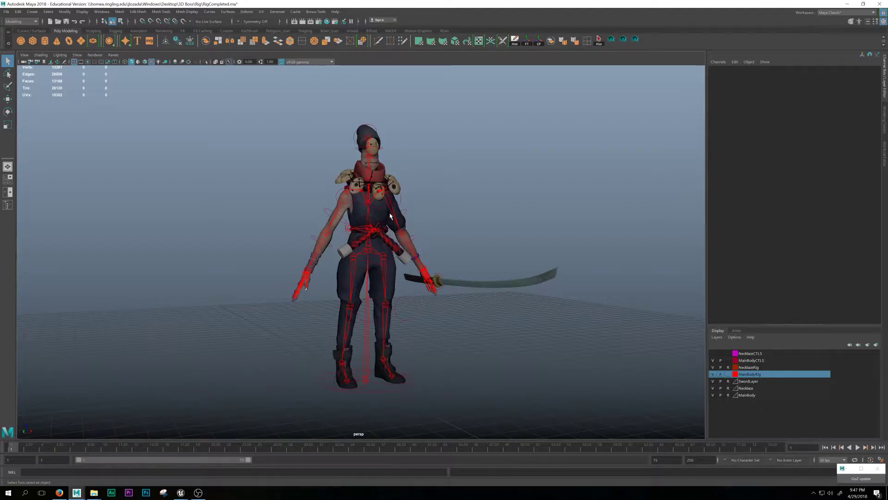
left_click_drag(450, 223, 413, 224, "alt")
right_click_drag(414, 225, 505, 238, "alt")
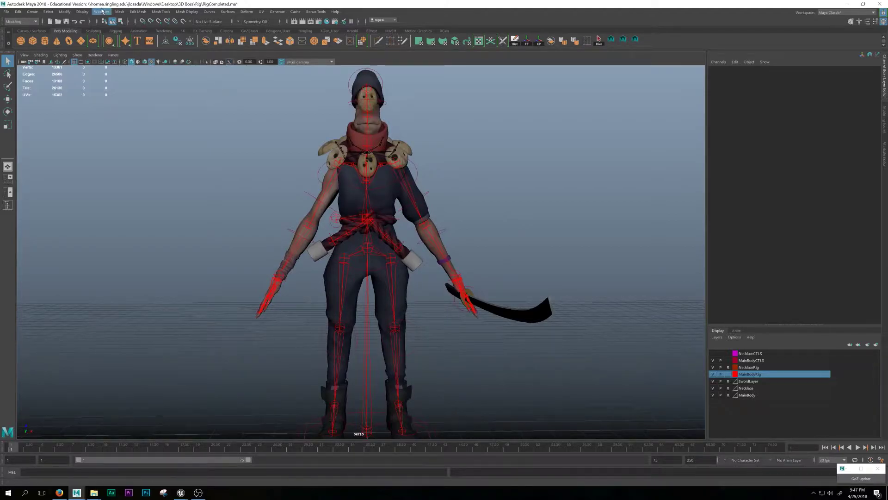
Step: Open the Outliner and fully expand the Root joint hierarchy
left_click(101, 12)
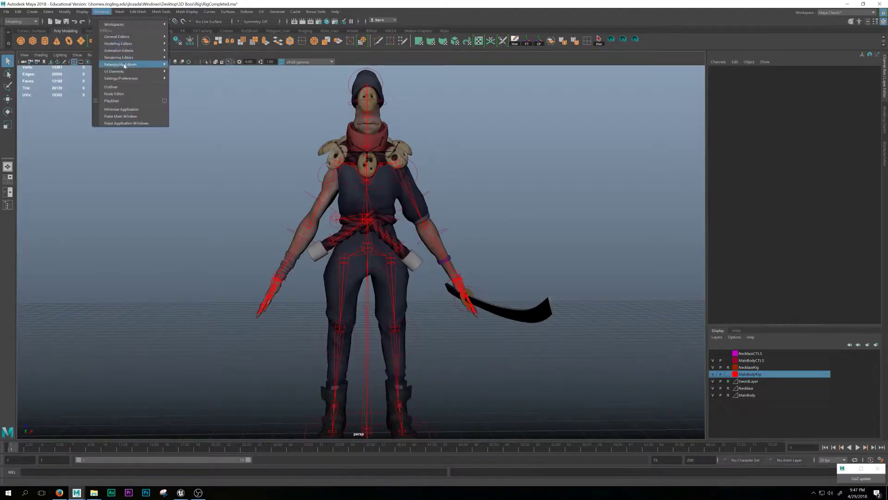
left_click(111, 87)
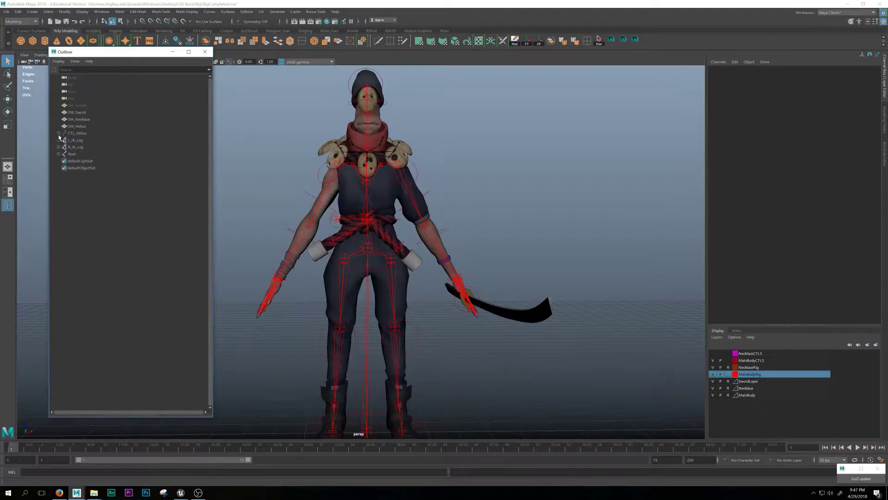
left_click(59, 153, "shift")
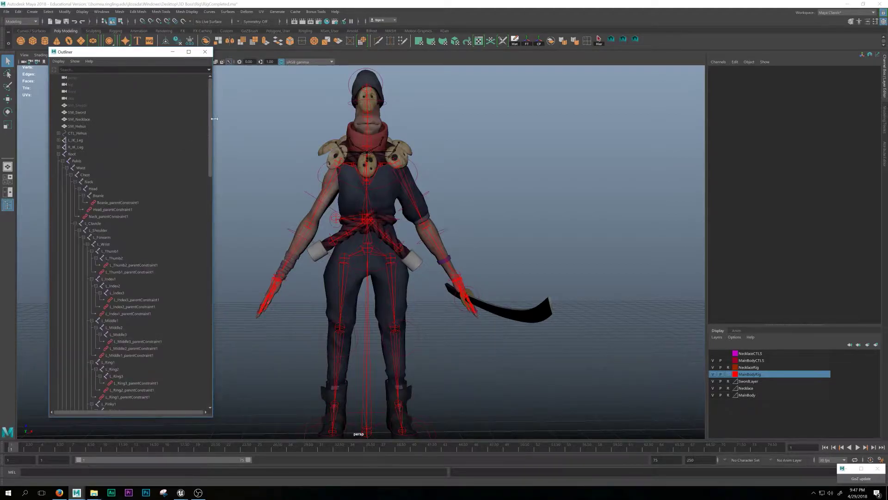
Step: Select the parent constraints of the beanie, head, neck, left thumb and left index finger joints in the Root hierarchy
left_click_drag(506, 174, 444, 252, "alt")
left_click(135, 202)
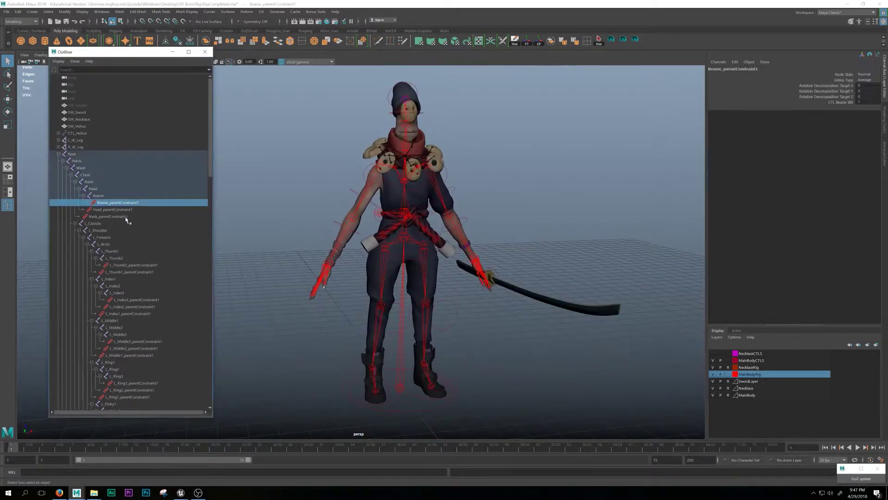
left_click(125, 217)
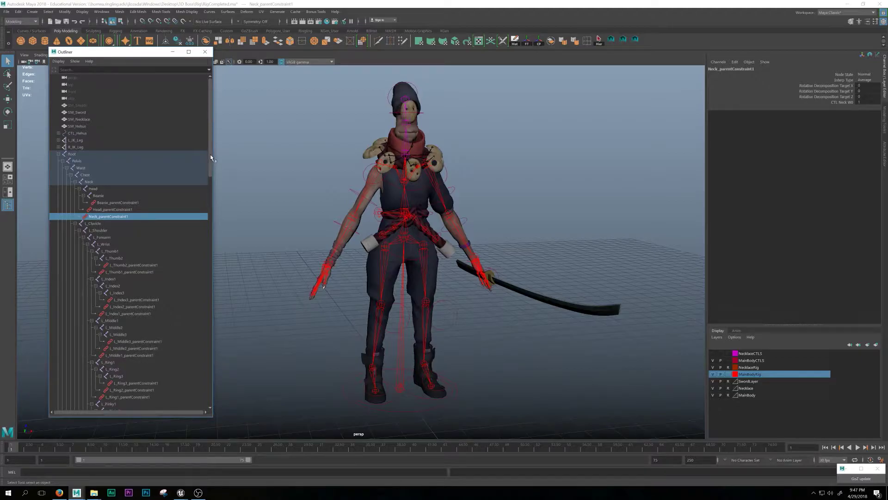
scroll(204, 159, "down", 3)
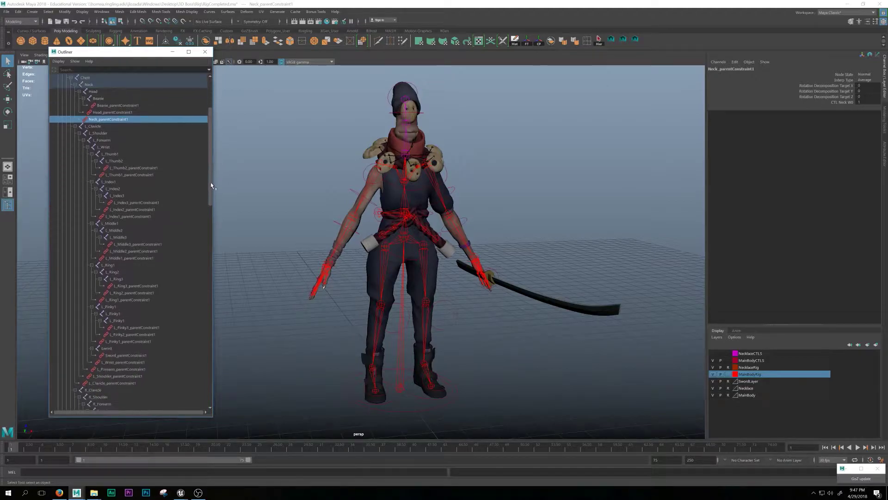
scroll(192, 159, "up", 2)
left_click(128, 168)
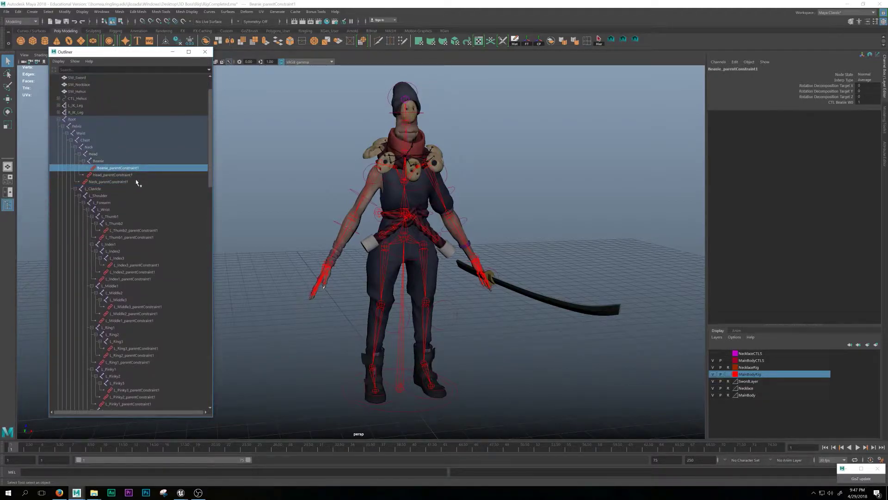
left_click(138, 181, "shift")
left_click(153, 223, "ctrl")
left_click(150, 237, "ctrl+shift")
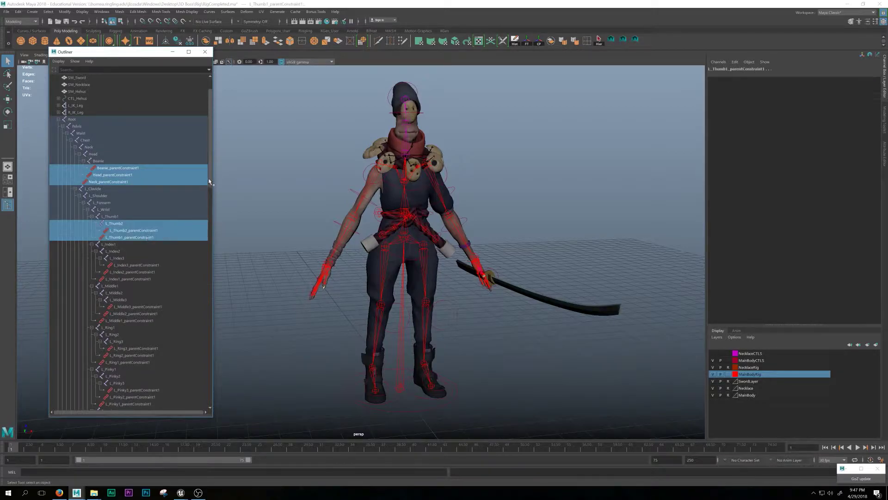
scroll(206, 185, "down", 3)
left_click(138, 210, "ctrl")
left_click(139, 223, "ctrl+shift")
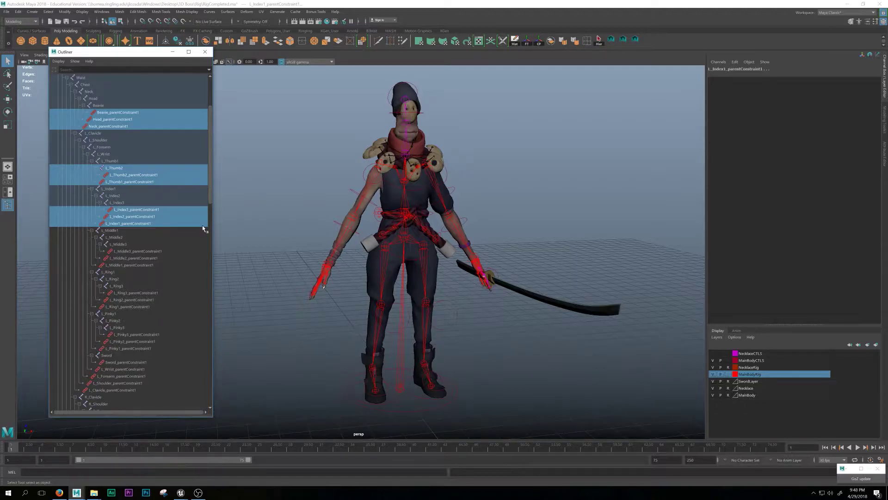
scroll(210, 194, "down", 3)
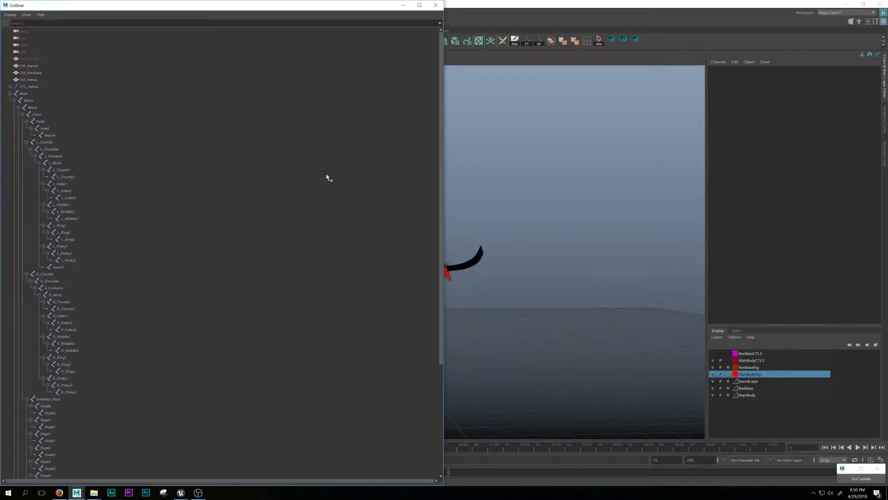
Step: Select every joint in the skeleton from Root through R_Toe and move the Outliner clear of the character
left_click(33, 95)
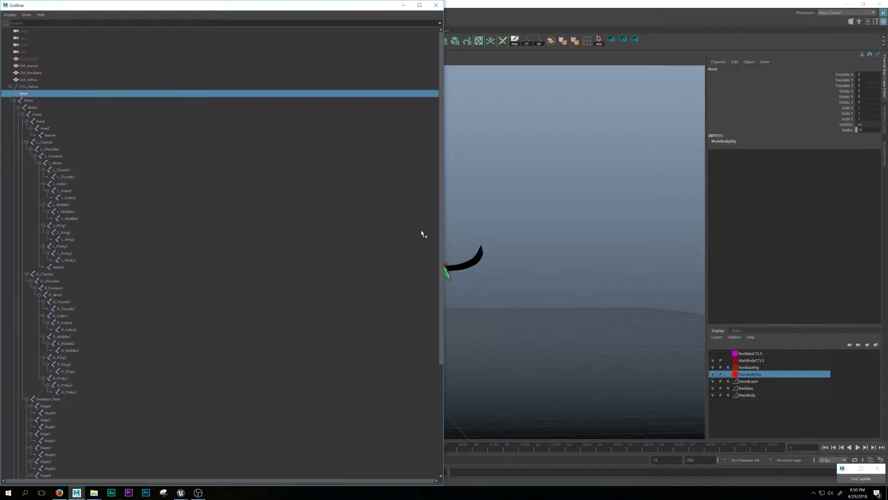
left_click_drag(439, 207, 424, 357)
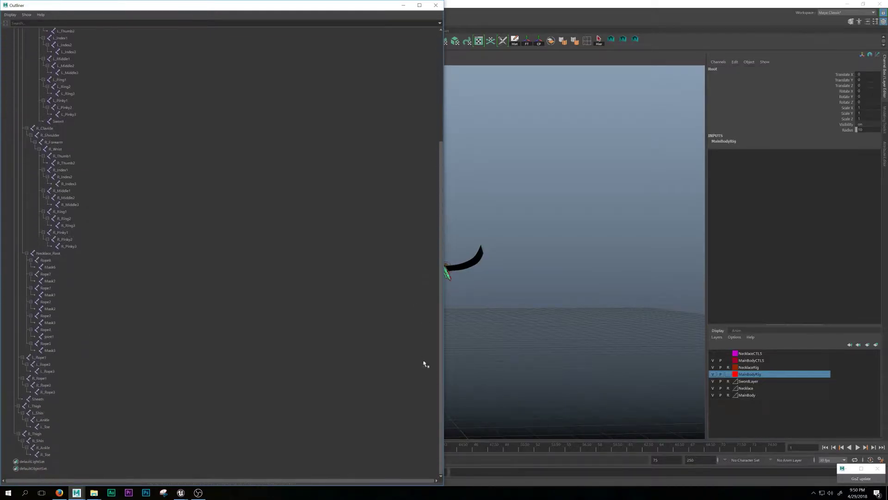
left_click(60, 454, "shift")
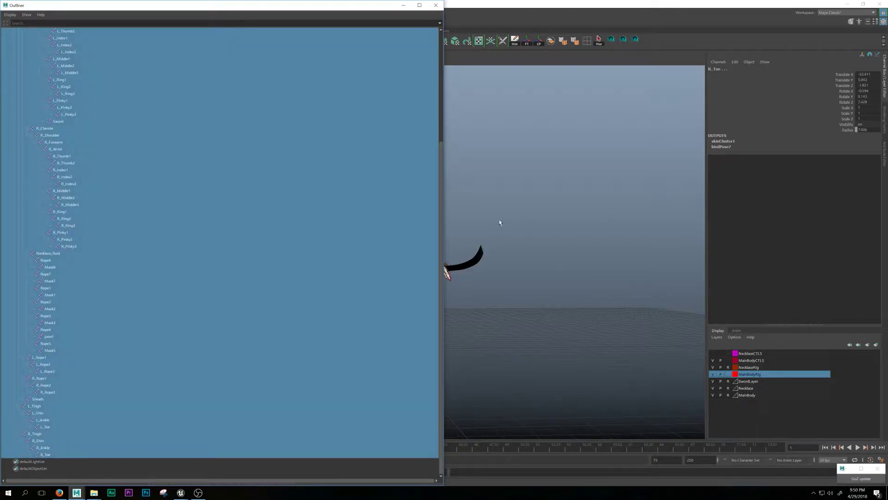
scroll(441, 88, "up", 2)
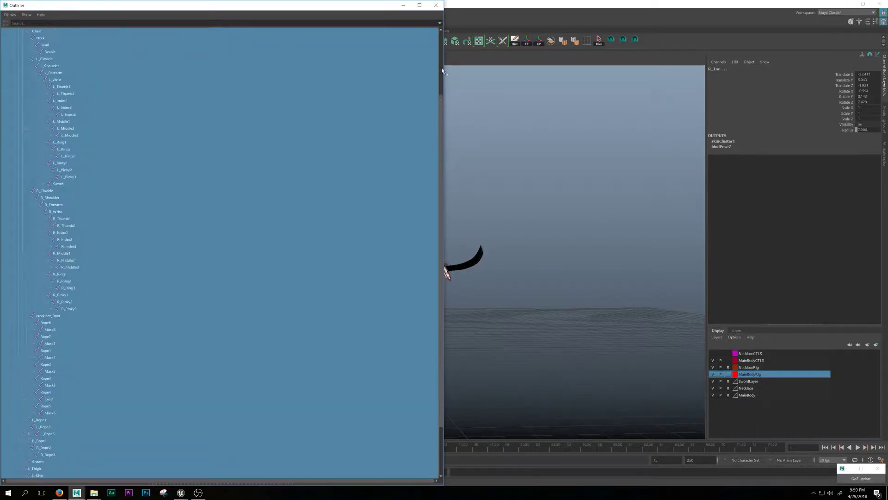
left_click_drag(441, 88, 432, 23)
left_click_drag(322, 7, 776, 60)
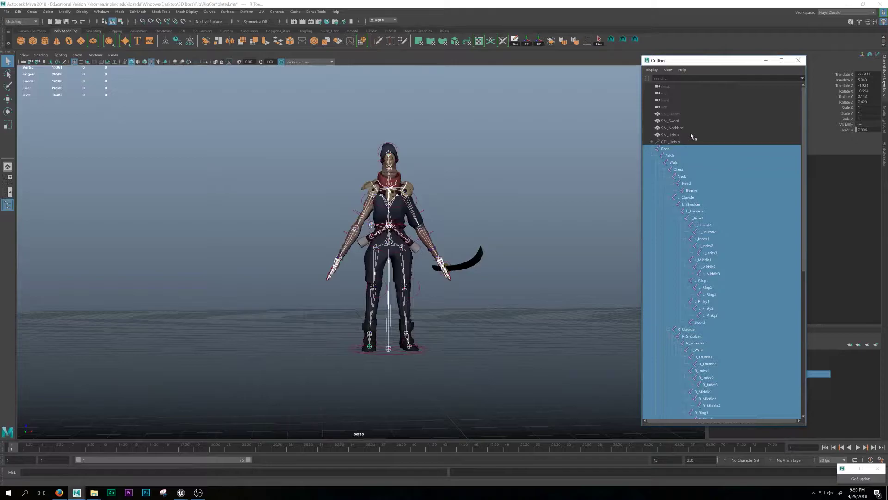
Step: Add the sword, necklace and character body meshes to the joint selection
right_click_drag(467, 185, 648, 185, "alt")
middle_click_drag(647, 185, 591, 276, "alt")
left_click_drag(523, 338, 563, 379, "alt")
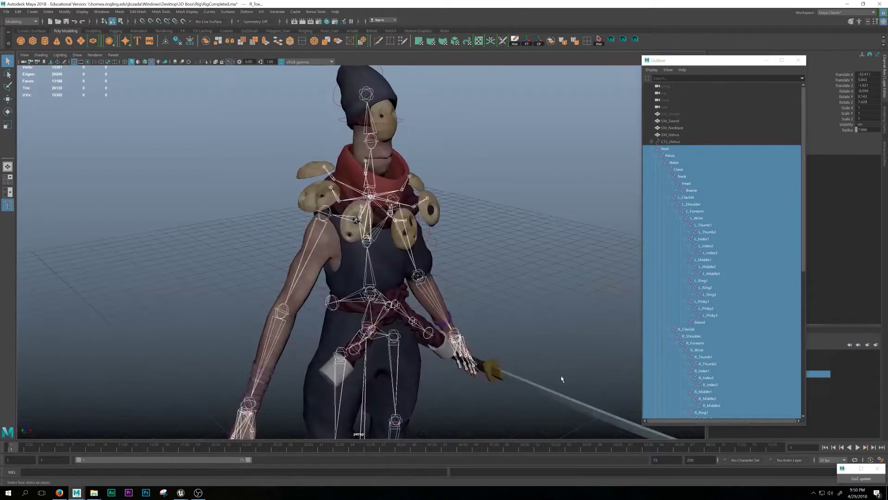
left_click(691, 122)
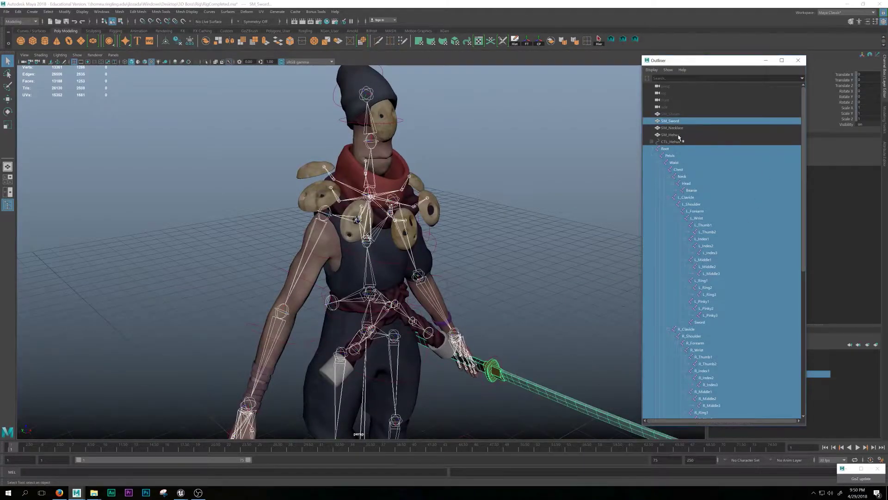
left_click(681, 129, "shift")
left_click(677, 135, "shift")
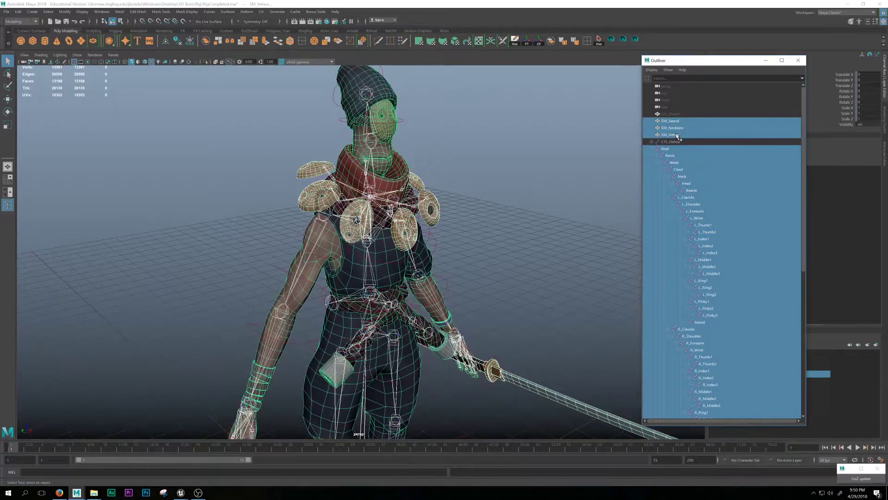
Step: Start an export of the selection and browse to the Rig folder inside 3D Boss on the Desktop
right_click_drag(444, 157, 198, 168, "alt")
left_click_drag(438, 162, 408, 174, "alt")
left_click(3, 12)
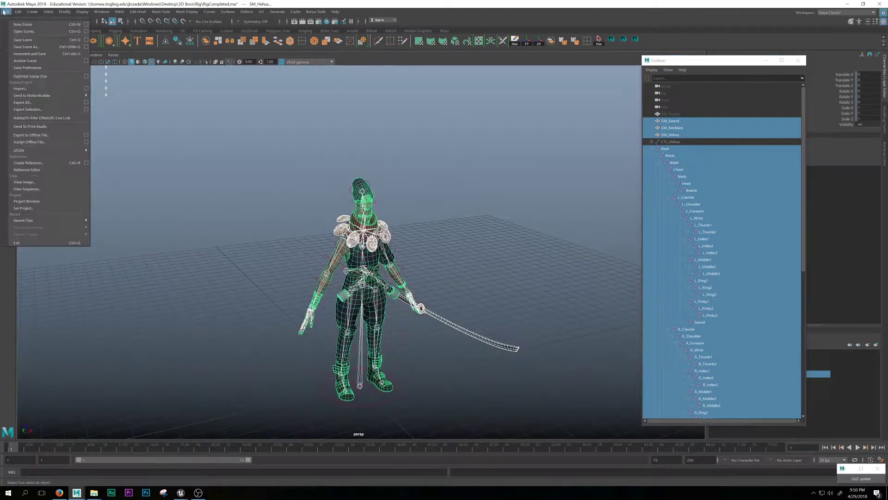
left_click(46, 109)
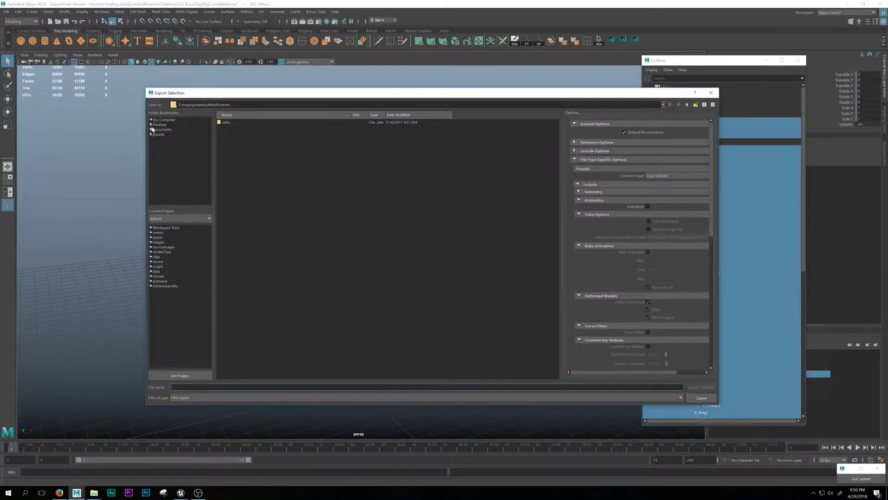
left_click(159, 124)
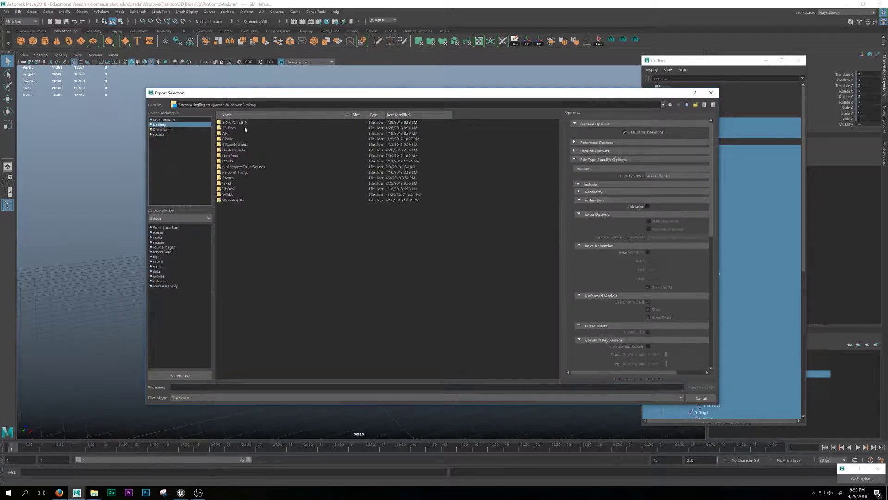
double_click(227, 128)
double_click(231, 150)
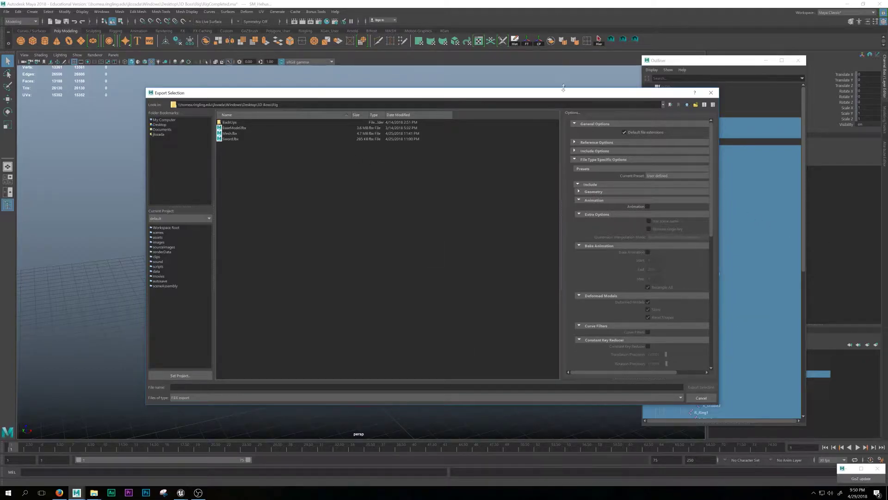
Step: Review the FBX export options down to units, axis conversion and file format, and move the export dialog aside
left_click_drag(565, 93, 412, 35)
left_click_drag(563, 346, 719, 409)
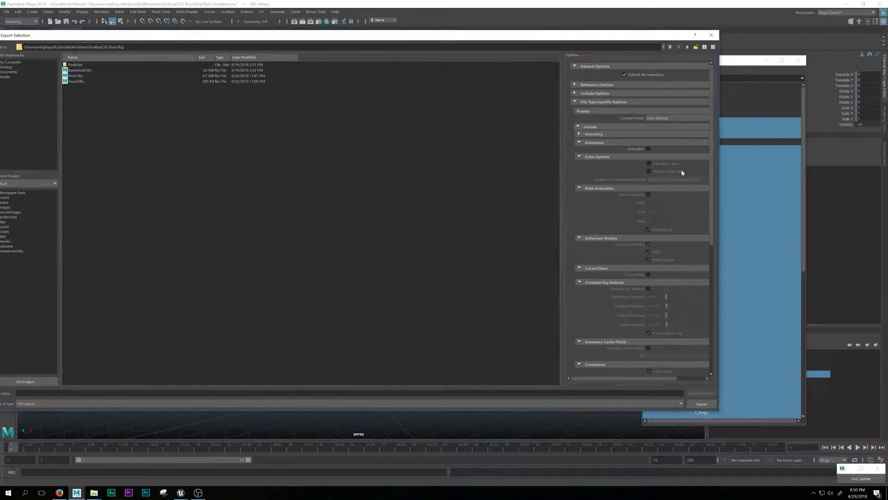
left_click_drag(714, 151, 713, 276)
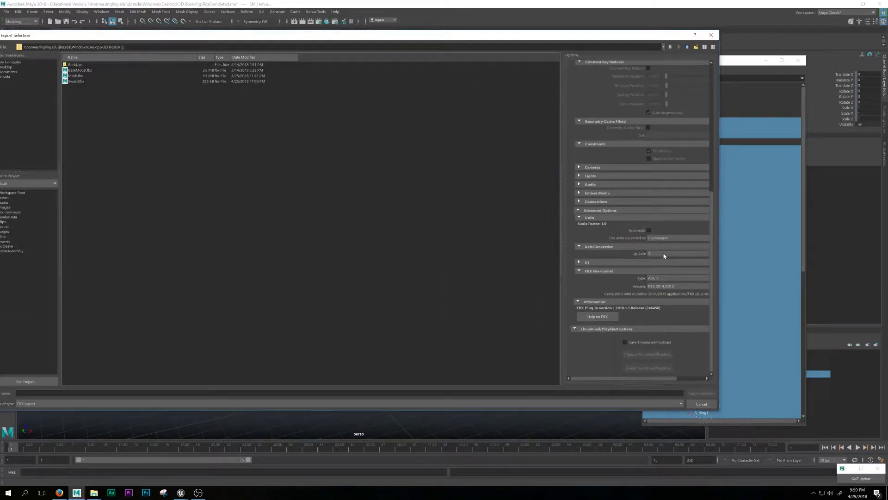
left_click_drag(345, 40, 382, 47)
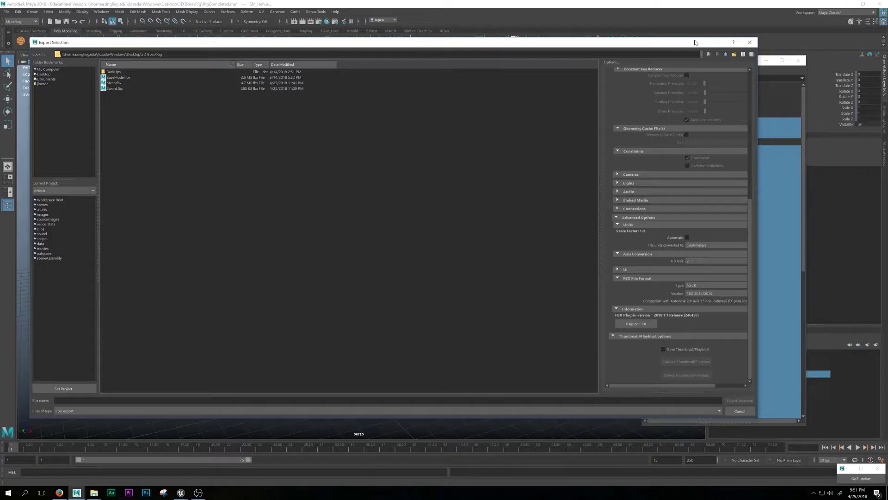
left_click_drag(694, 43, 686, 343)
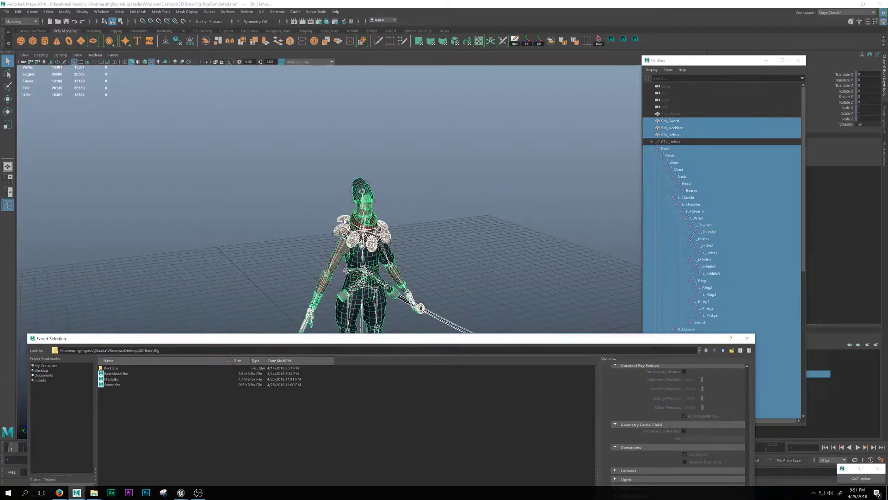
left_click_drag(426, 341, 428, 451)
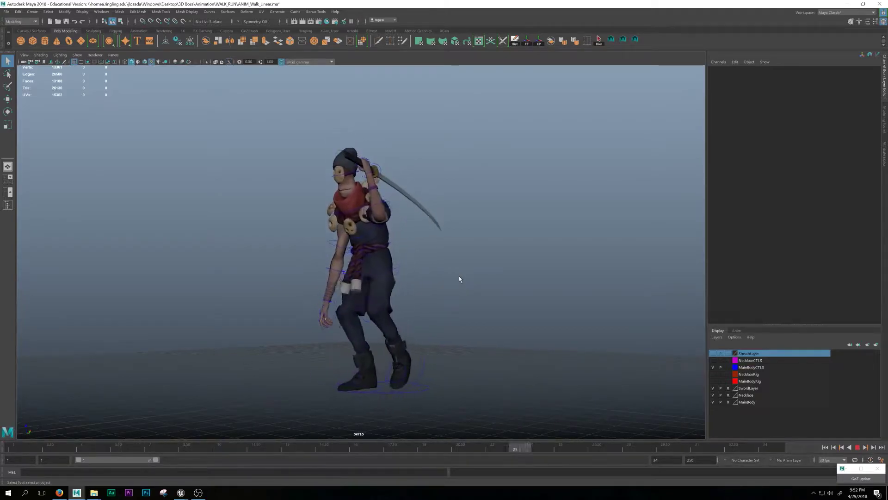
Step: Review the character's walk animation from several angles and stop its playback
mouse_move(459, 278)
left_mouse_down("alt")
mouse_move(430, 262)
mouse_move(452, 264)
left_mouse_up("alt")
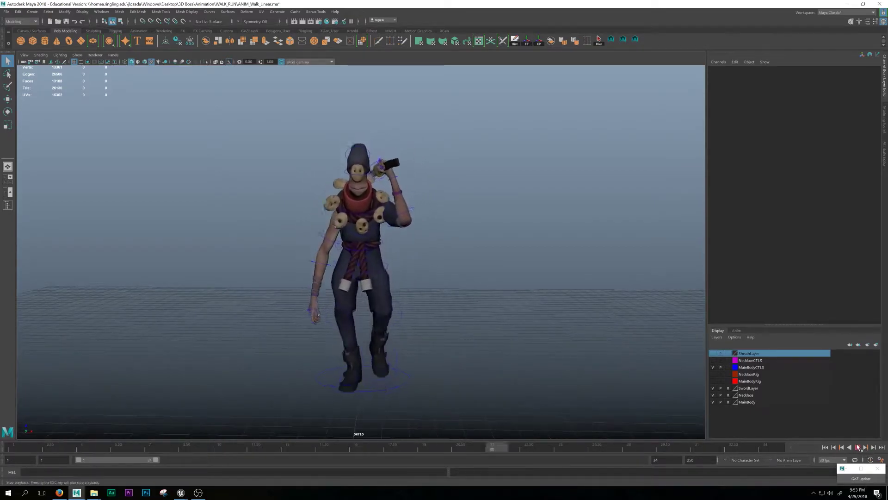
left_click(858, 447)
left_click_drag(442, 337, 386, 311, "alt")
left_click_drag(276, 308, 314, 315, "alt")
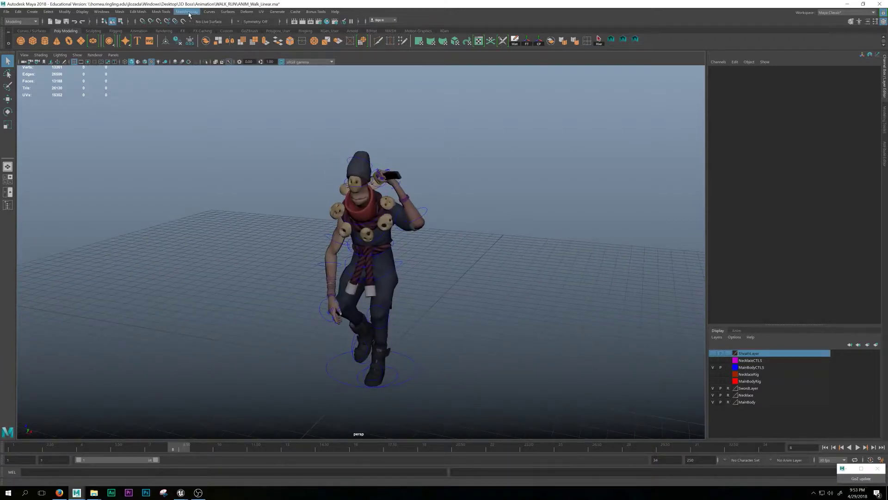
Step: Open the Outliner for the walk animation scene and fully expand the Root joint hierarchy
left_click(102, 12)
left_click(113, 87)
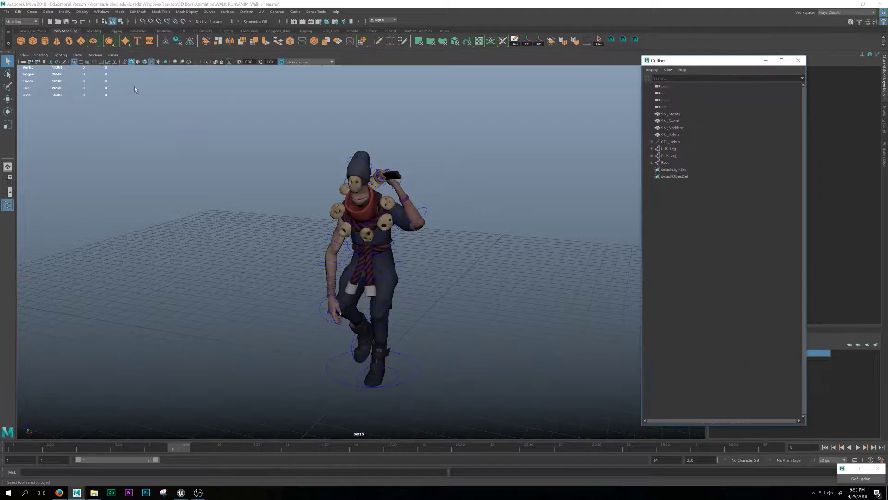
left_click_drag(704, 60, 690, 33)
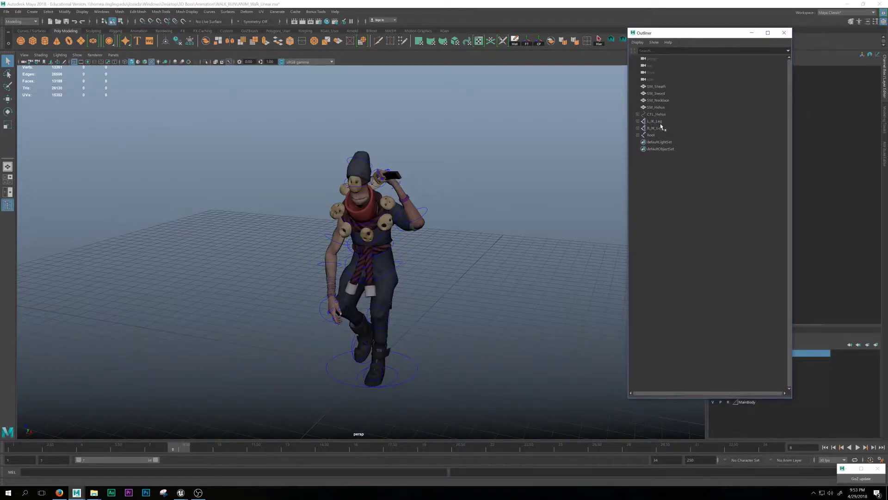
left_click(637, 135, "shift")
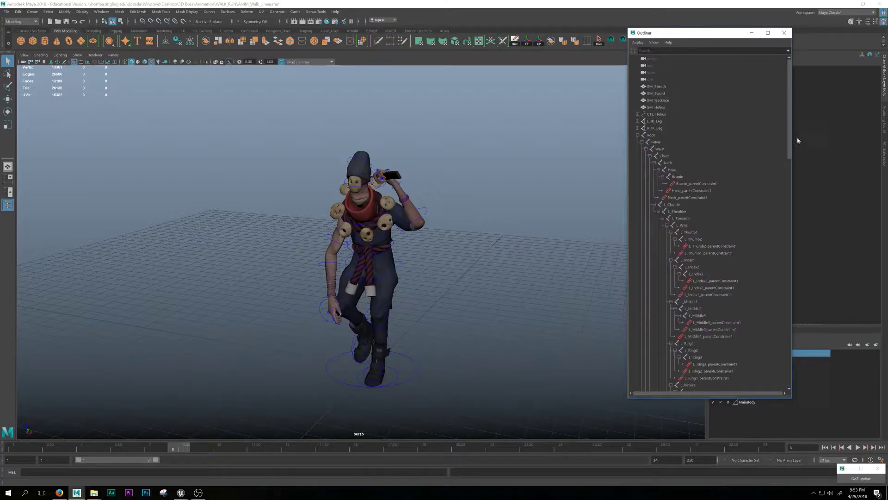
Step: Select the parent constraints of the beanie, head, neck, left thumb and left index finger joints in the Outliner
left_click_drag(713, 36, 108, 38)
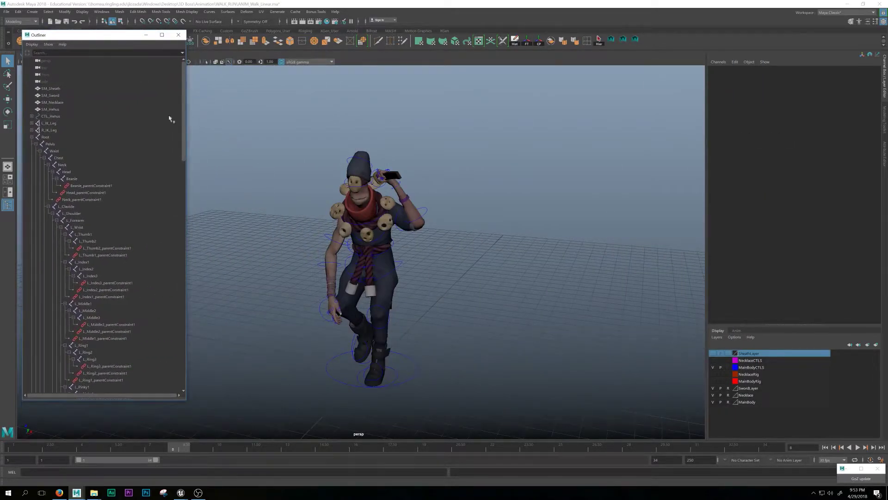
left_click_drag(183, 109, 165, 69)
left_click(117, 187)
left_click(112, 199, "shift")
left_click_drag(184, 152, 183, 178)
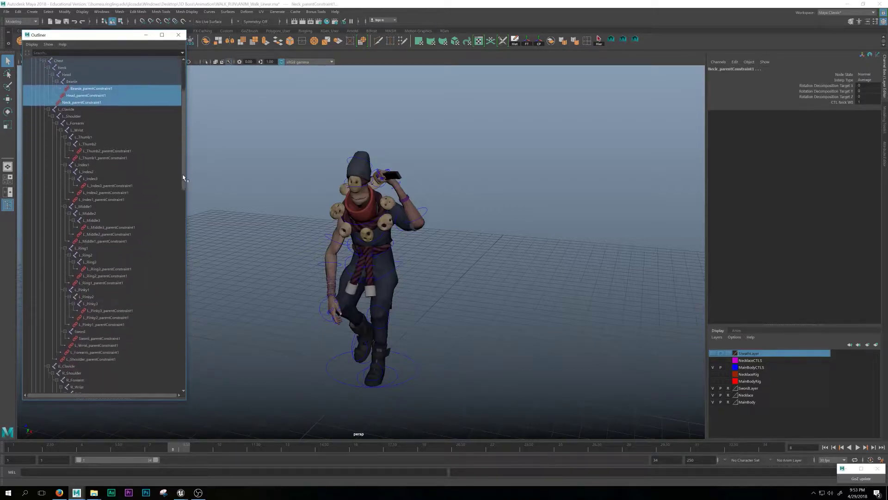
left_click(120, 153, "ctrl")
left_click(119, 157, "shift")
left_click(130, 185, "ctrl")
left_click(121, 202, "shift")
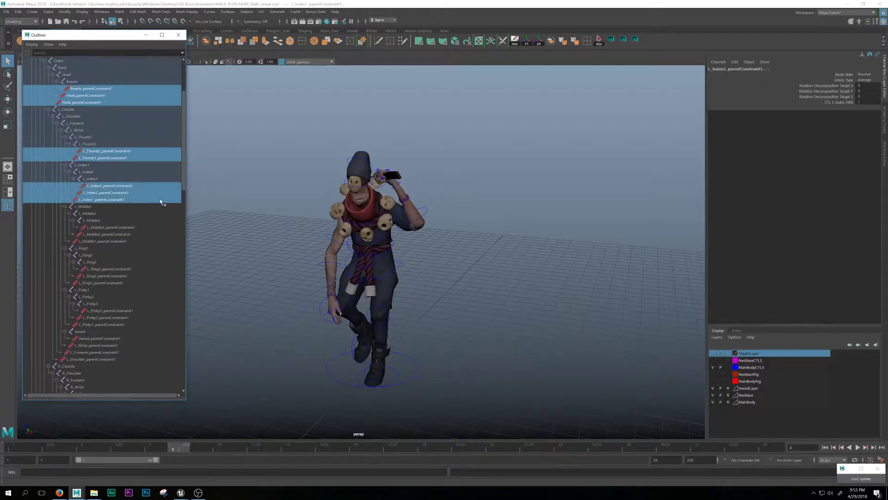
Step: Add the parent constraints of the left middle, ring and pinky fingers, sword, left wrist, forearm and shoulder to the selection
left_click_drag(184, 186, 184, 215)
left_click(115, 151, "ctrl")
left_click(115, 165, "shift")
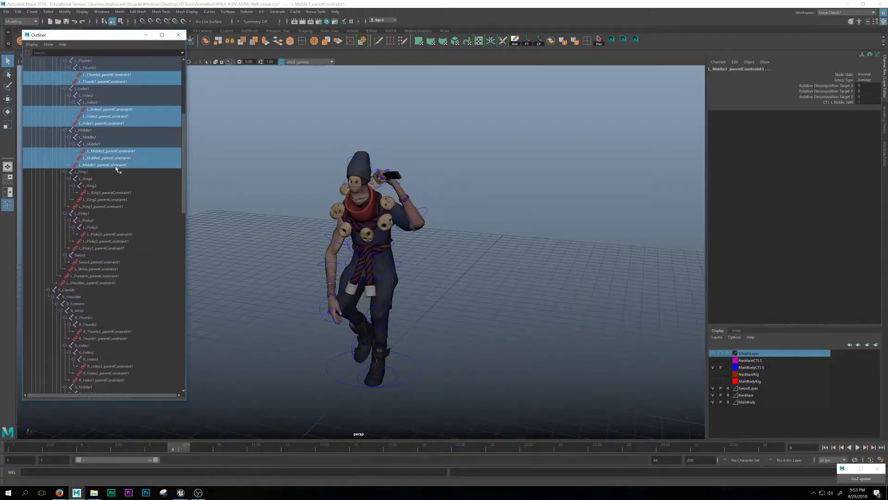
left_click(120, 193, "ctrl")
left_click(121, 206, "shift")
left_click_drag(184, 192, 184, 213)
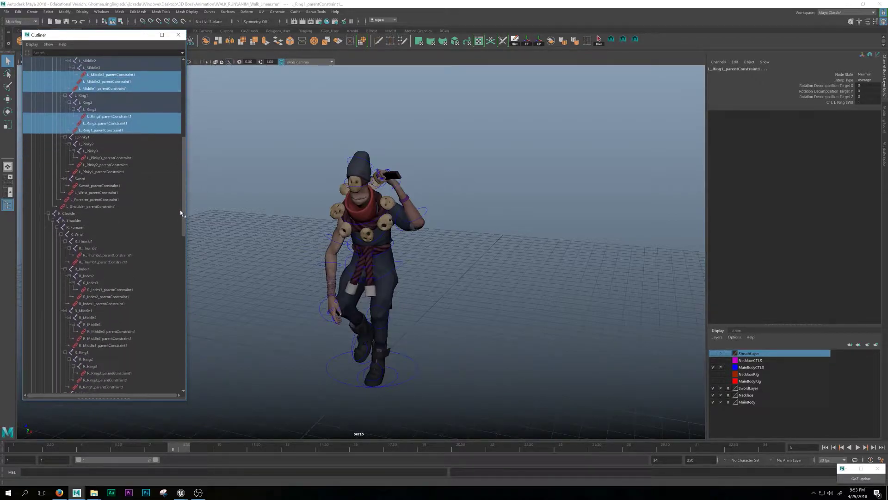
left_click(107, 158, "ctrl")
left_click(111, 172, "shift")
left_click(112, 185, "ctrl")
left_click(114, 207, "shift")
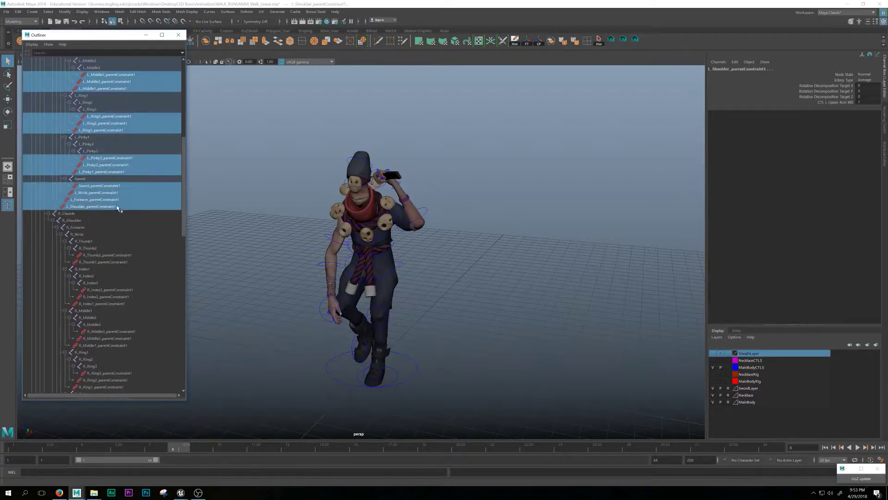
Step: Add the parent constraints of the right thumb, index and middle finger joints to the selection
left_click_drag(182, 176, 183, 211)
left_click(117, 138, "ctrl")
left_click(116, 144, "shift")
left_click(113, 172, "ctrl")
left_click(121, 185, "shift")
left_click(125, 213, "ctrl")
left_click(121, 227, "shift")
Step: Add the parent constraints of the right ring and pinky fingers, wrist, forearm and shoulder to the selection
left_click_drag(187, 194, 185, 248)
left_click(119, 123, "ctrl")
left_click(112, 137, "shift")
left_click(126, 166, "ctrl")
left_click(109, 199, "shift")
Step: Add the necklace's Mask6, Rope6, Mask7, Rope7, Mask1 and Rope1 parent constraints to the selection
left_click(88, 138, "ctrl")
left_click(87, 144, "shift")
left_click(98, 165, "ctrl")
left_click(99, 171, "shift")
left_click(101, 192, "ctrl")
left_click(102, 200, "shift")
left_click(106, 221, "ctrl")
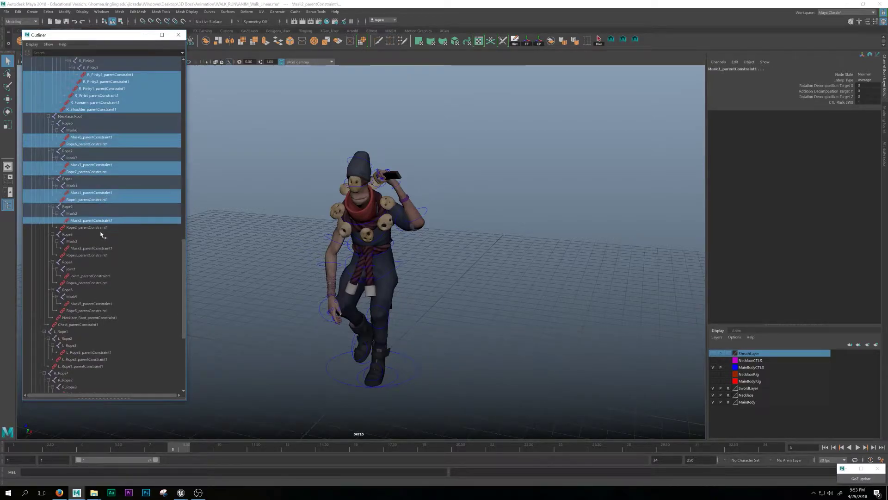
left_click(104, 234, "ctrl")
key("ctrl+z")
key("ctrl+z")
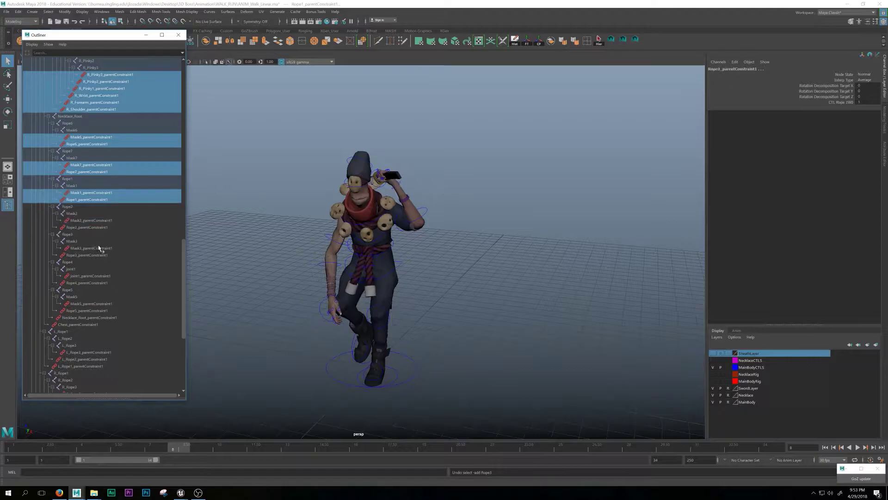
Step: Add the parent constraints of the remaining necklace masks and ropes, joint1, Necklace_Root and the chest to the selection
left_click(103, 220, "ctrl")
left_click(101, 227, "shift")
left_click(105, 248, "ctrl")
left_click(113, 255, "shift")
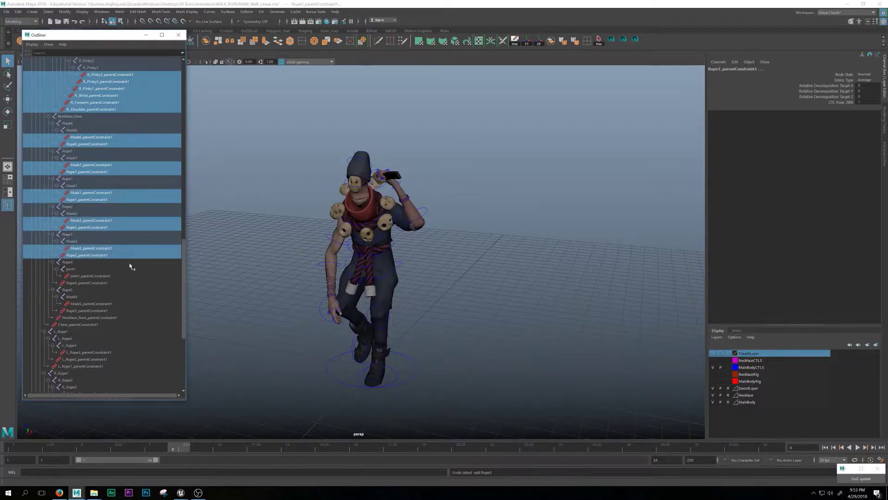
left_click(91, 276, "ctrl")
left_click(94, 283, "shift")
left_click(103, 304, "ctrl")
left_click(87, 325, "shift")
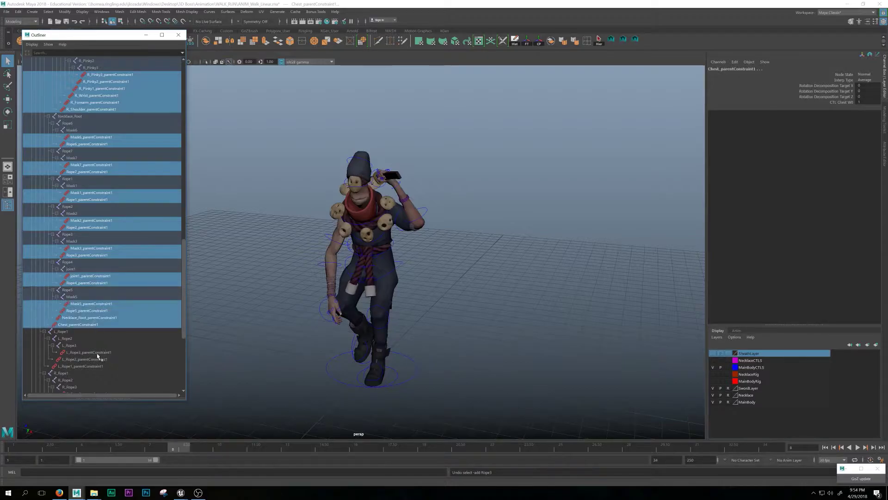
Step: Add the parent constraints of the left and right hanging ropes, the sheath and the waist to the selection
left_click(99, 353, "ctrl")
left_click(95, 366, "shift")
left_click_drag(185, 287, 180, 355)
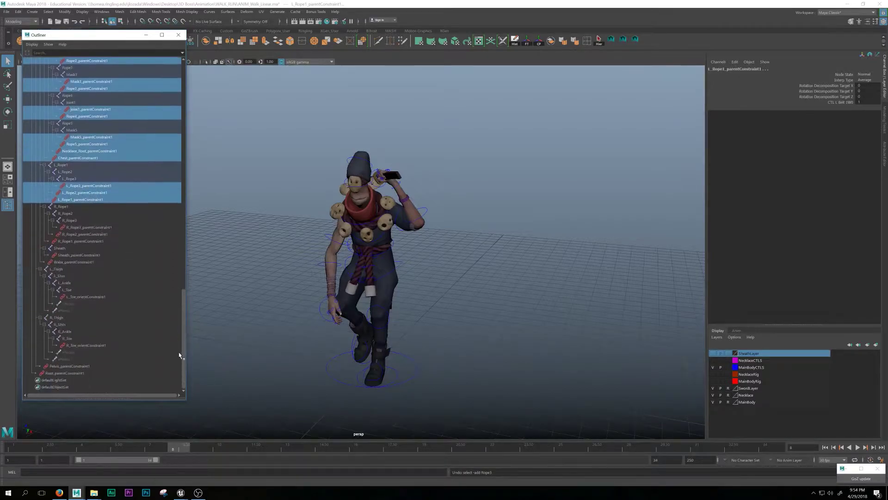
left_click(84, 228, "ctrl")
left_click(85, 241, "shift")
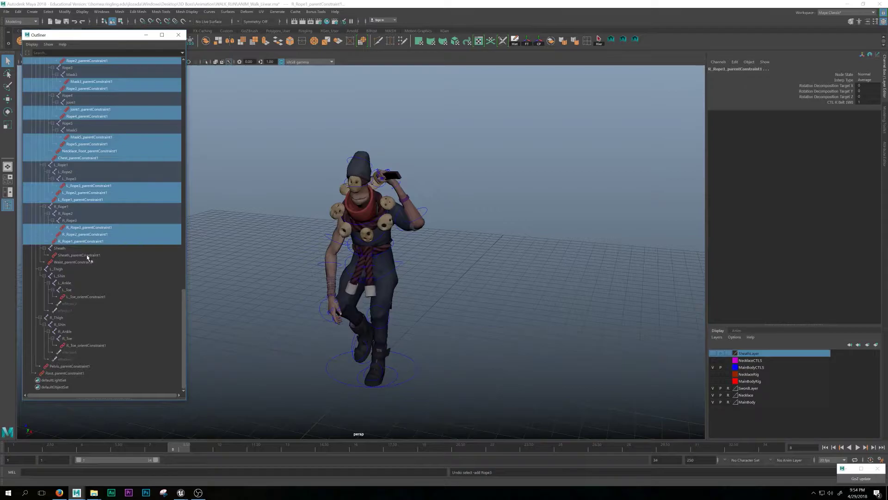
left_click(87, 256, "ctrl")
left_click(89, 263, "shift")
Step: Add both toe orient constraints, the leg effectors, and the pelvis and root parent constraints, and check the whole selection
left_click(95, 298, "ctrl")
left_click(78, 309, "shift")
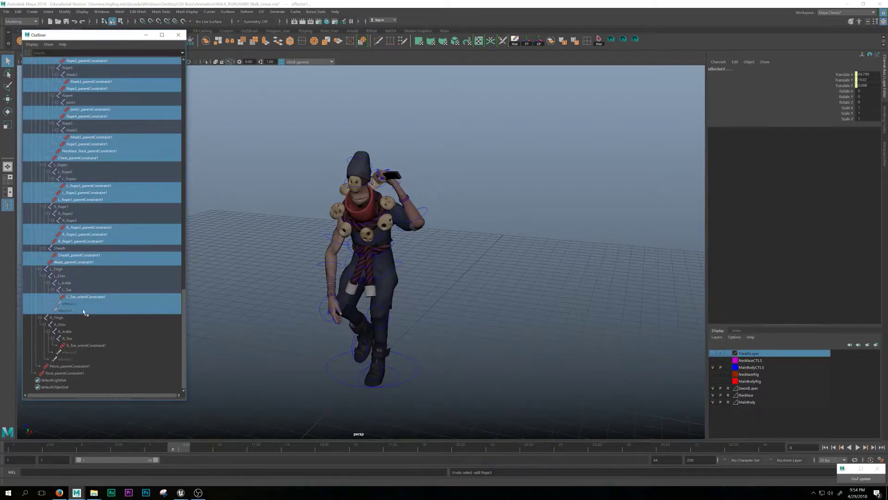
left_click(106, 346, "ctrl")
left_click(90, 371, "shift")
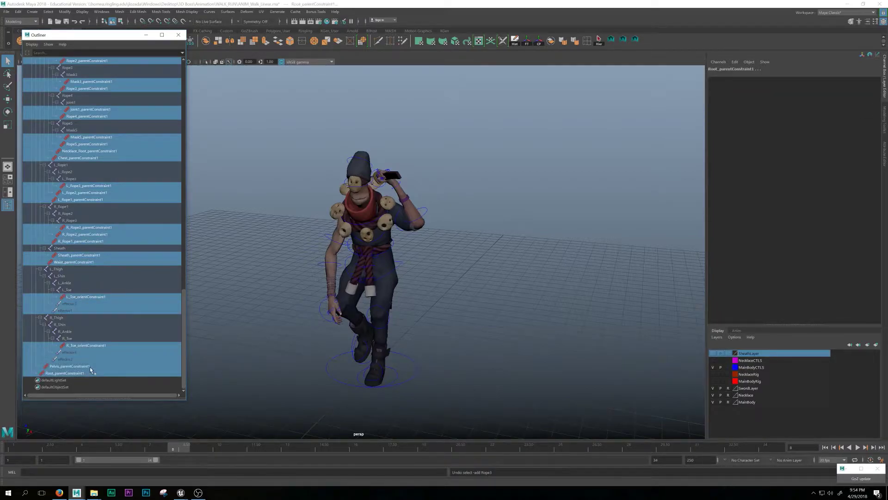
left_click_drag(88, 34, 123, 39)
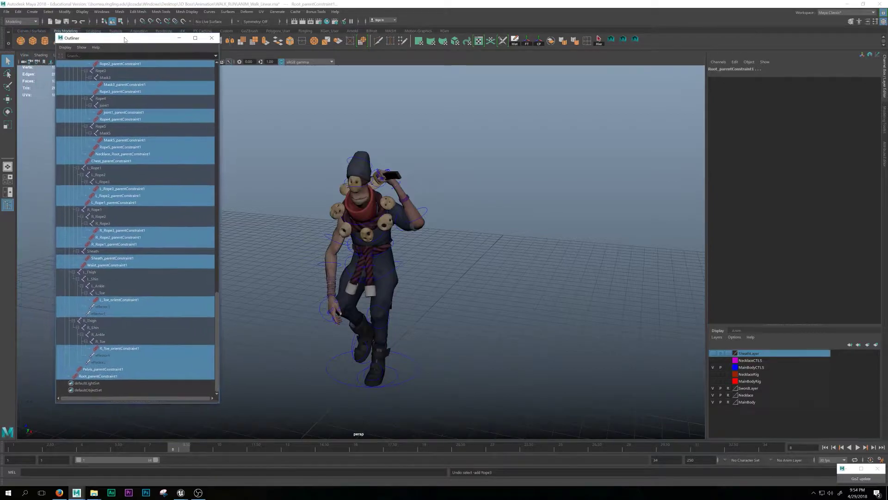
left_click_drag(220, 300, 254, 68)
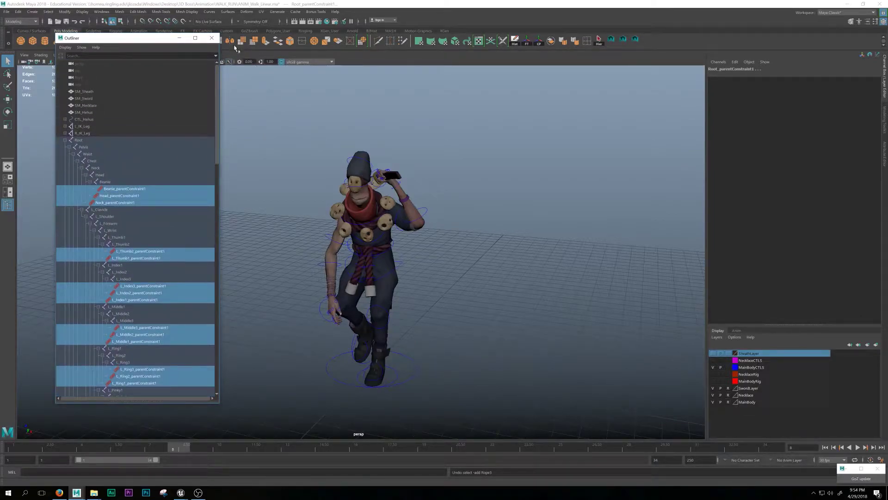
left_click_drag(217, 116, 246, 346)
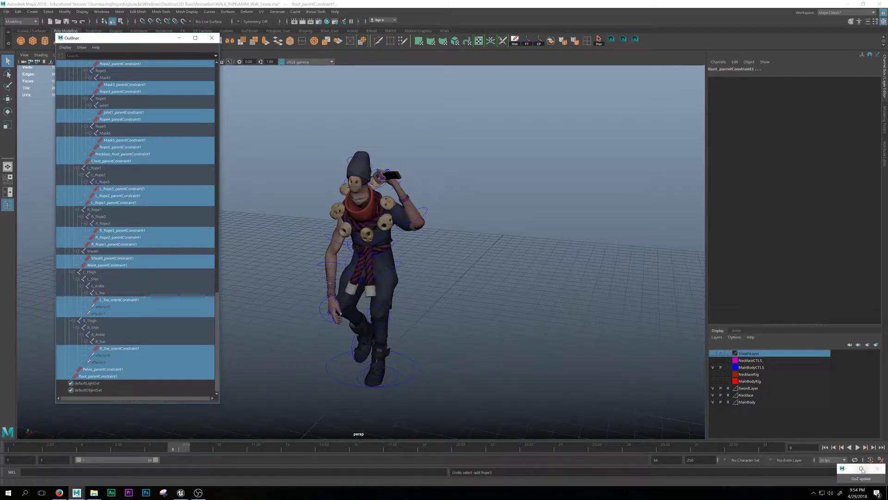
Step: Open the Script Editor and enlarge it to show the recorded selection commands
left_click(850, 469)
left_click(850, 469)
left_click(882, 472)
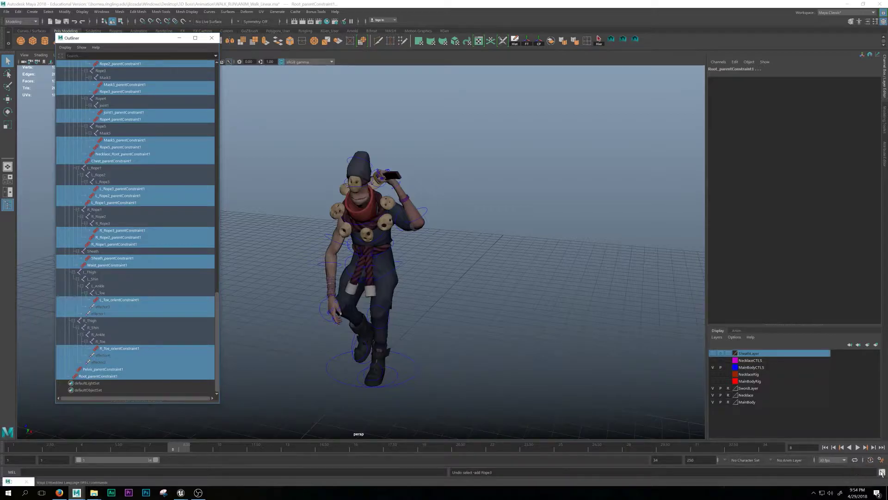
left_click_drag(385, 80, 465, 69)
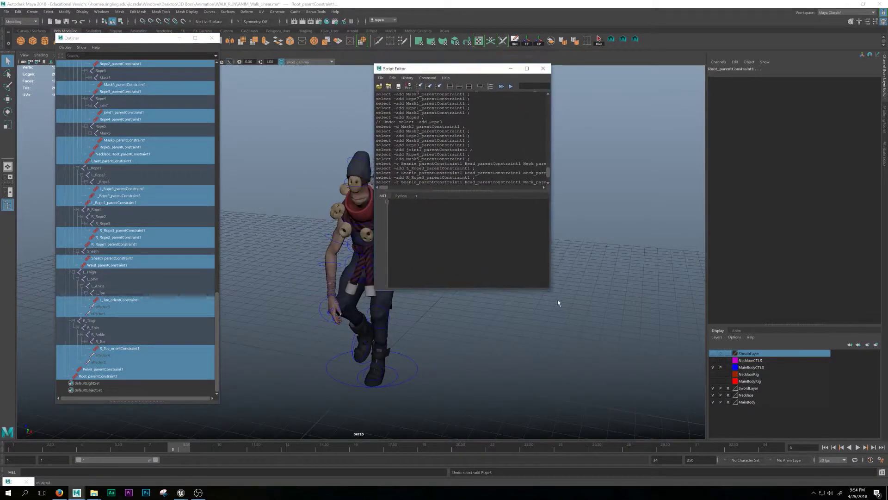
left_click_drag(551, 290, 831, 484)
left_click_drag(831, 205, 829, 173)
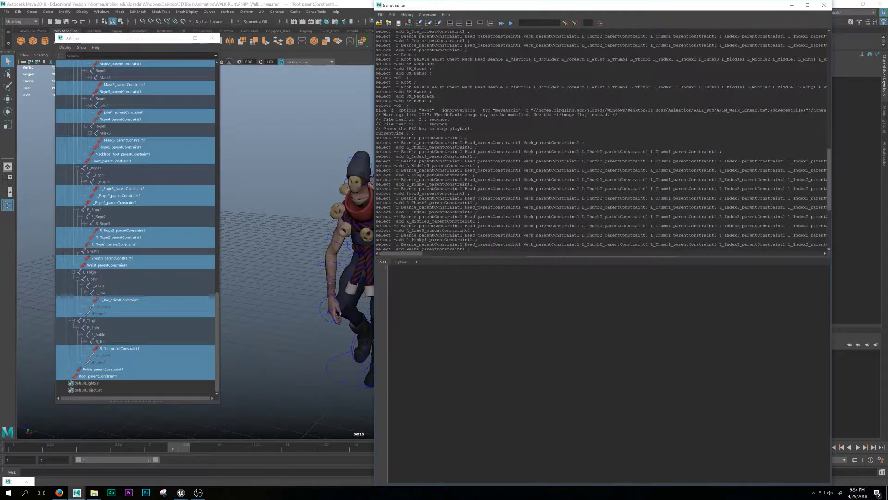
Step: Copy the recorded constraint selection commands, starting from the beanie constraint, from the history into the MEL script input
left_click_drag(217, 297, 202, 74)
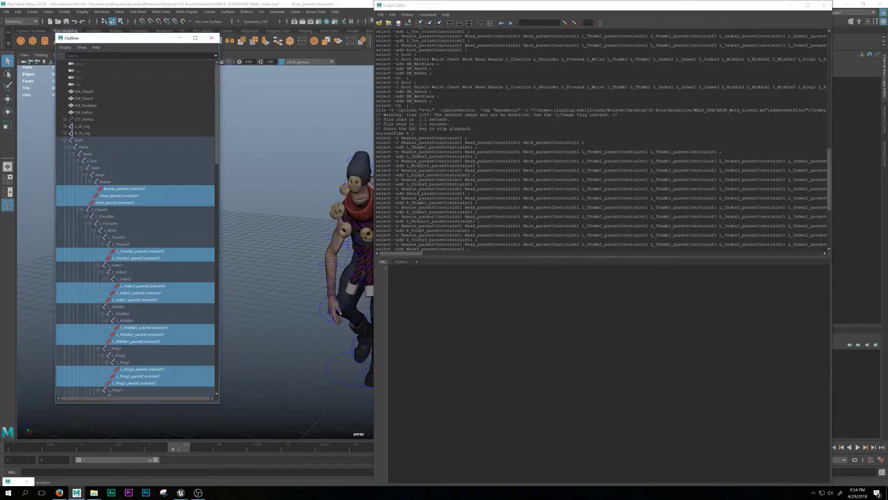
left_click(601, 194)
left_click_drag(376, 138, 182, 271)
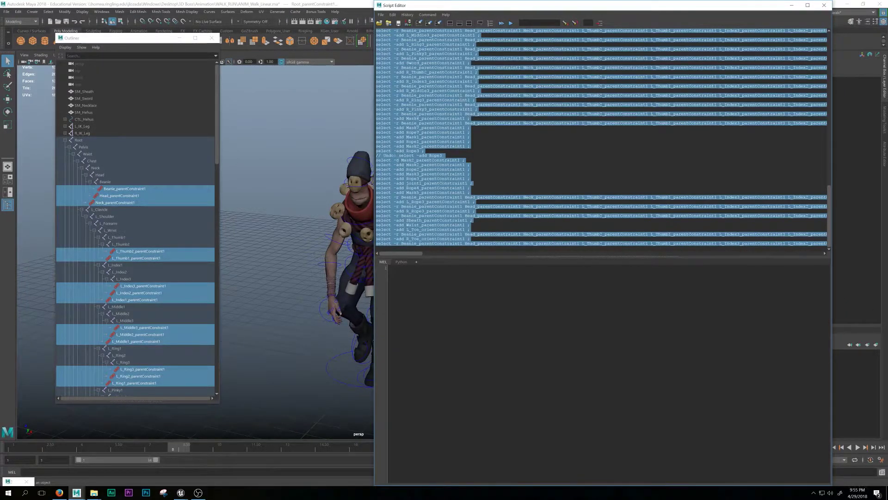
key("ctrl+v")
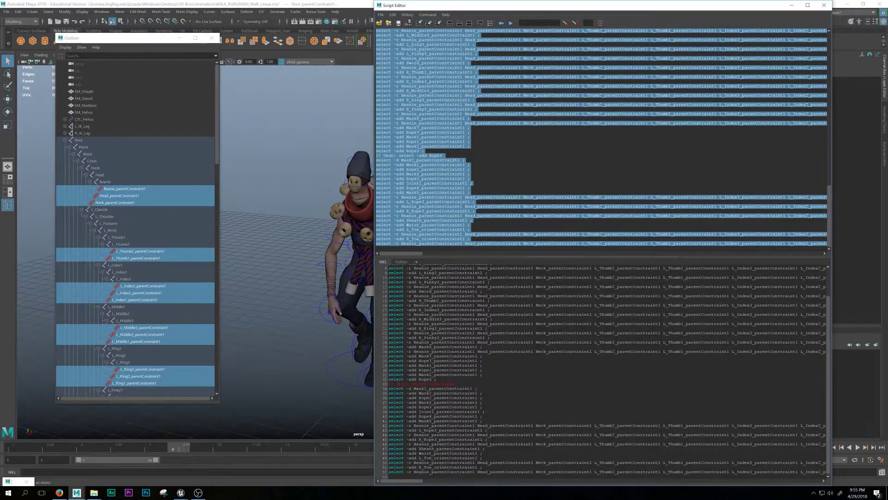
left_click_drag(457, 384, 389, 384)
left_click(457, 384)
Step: Shrink the Script Editor, save the entire constraint selection script to the shelf as MEL, and minimize the editor
double_click(702, 10)
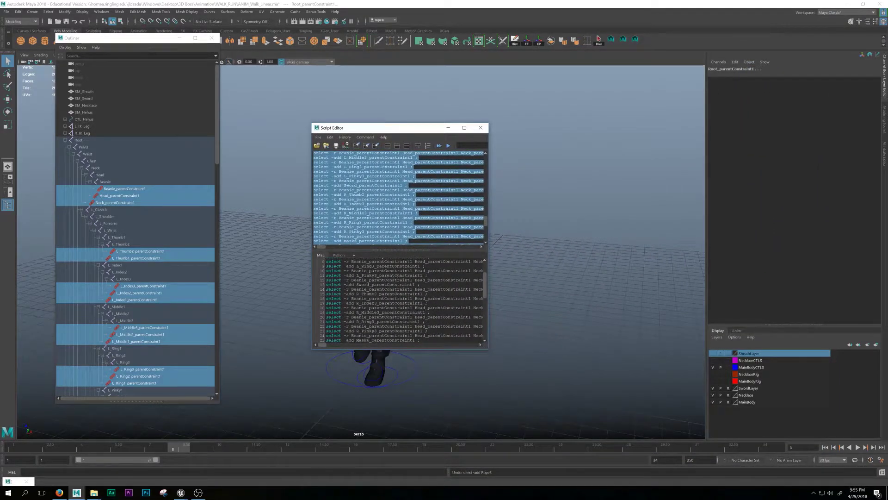
key("ctrl+a")
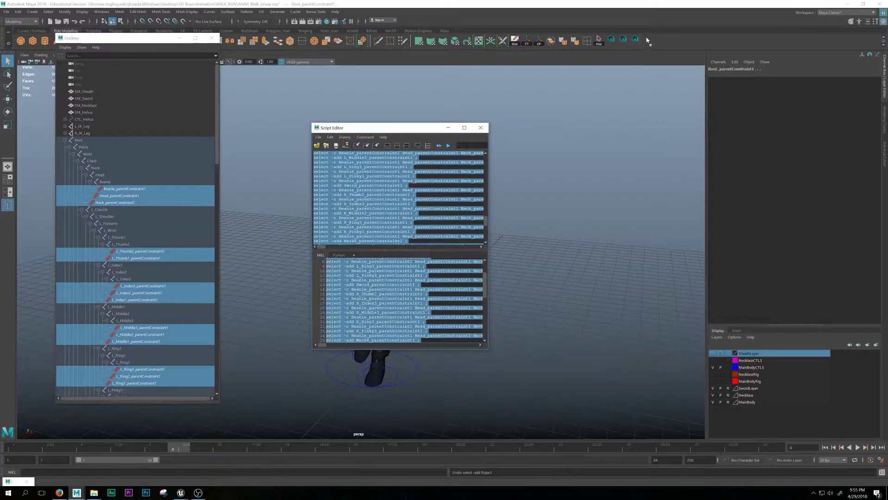
middle_click_drag(648, 42, 648, 42)
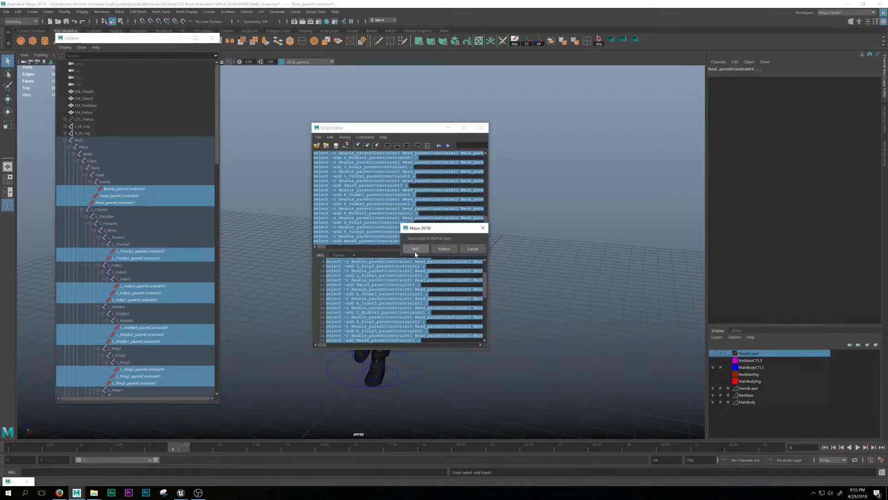
left_click(428, 251)
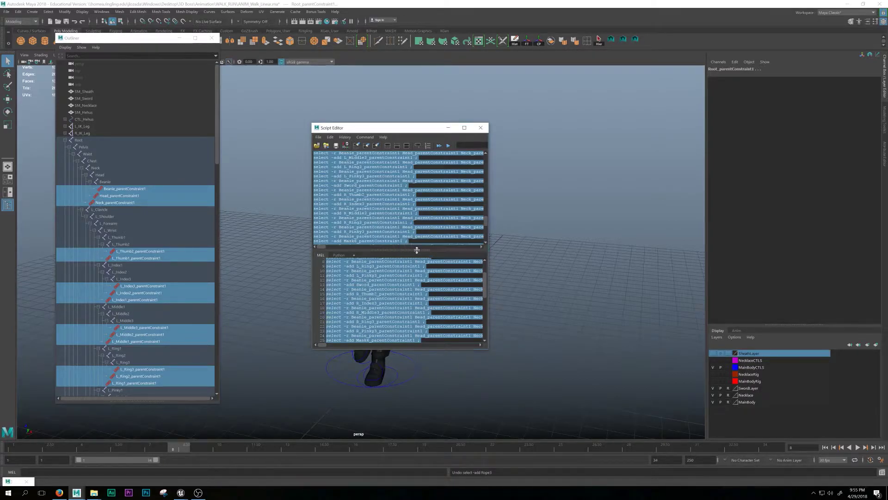
left_click(448, 127)
Step: Replace the selection with L_IK_Leg and run the new shelf script to reselect all the constraints
left_click(139, 126)
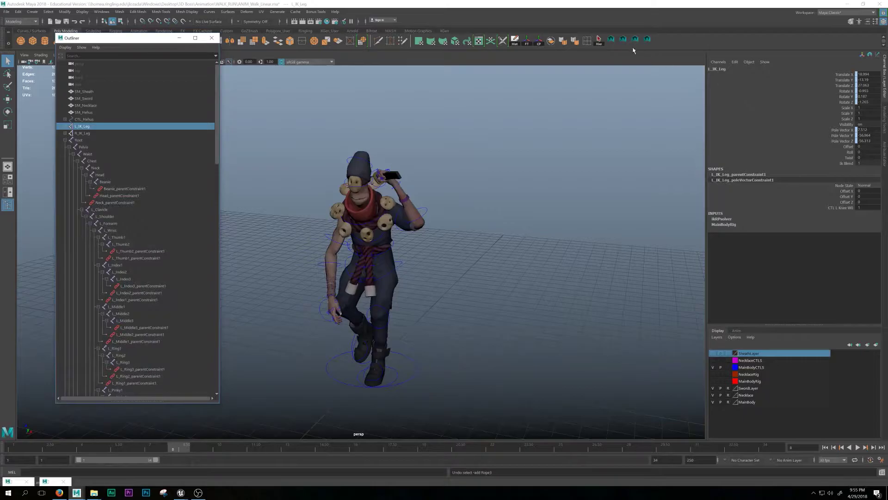
left_click(647, 39)
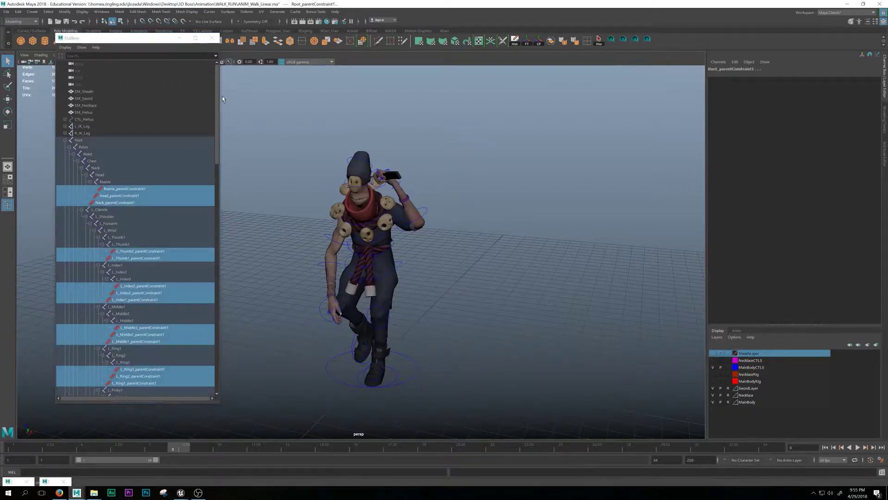
left_click_drag(217, 89, 200, 55)
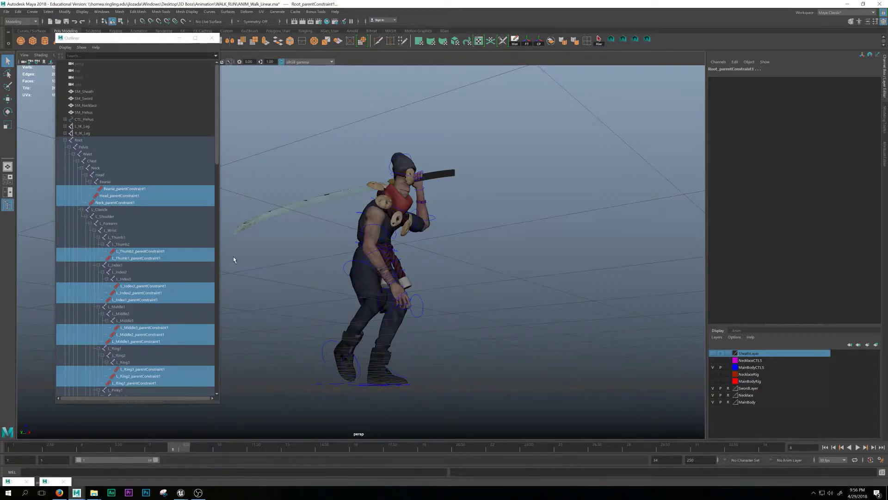
left_click_drag(469, 243, 385, 256, "alt")
Step: Save the scene as ANIM_Walk_EXPORT.ma in the WALK_RUN folder, replacing the existing file
left_click(6, 12)
left_click(524, 147)
key("ctrl+shift+s")
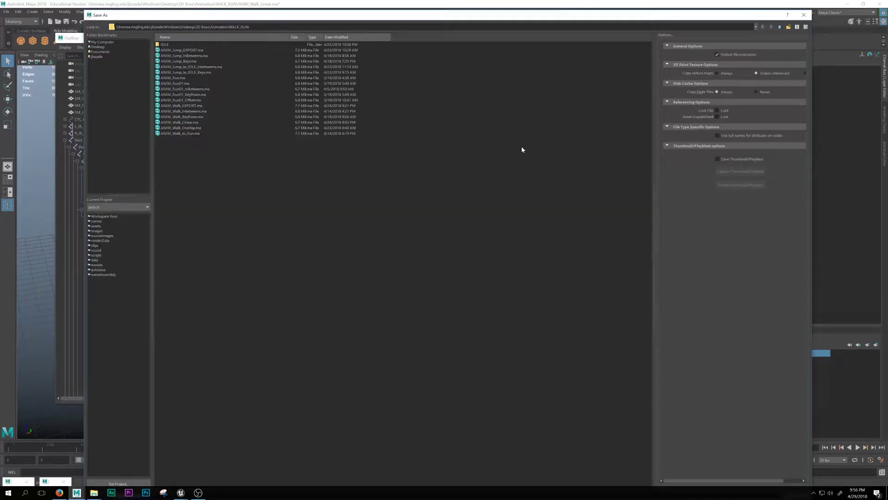
left_click(194, 50)
left_click_drag(283, 20, 305, 26)
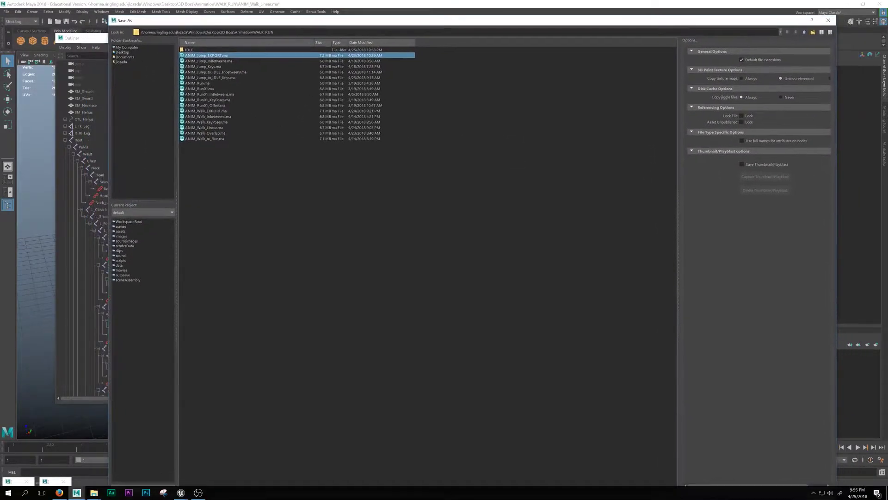
left_click(218, 112)
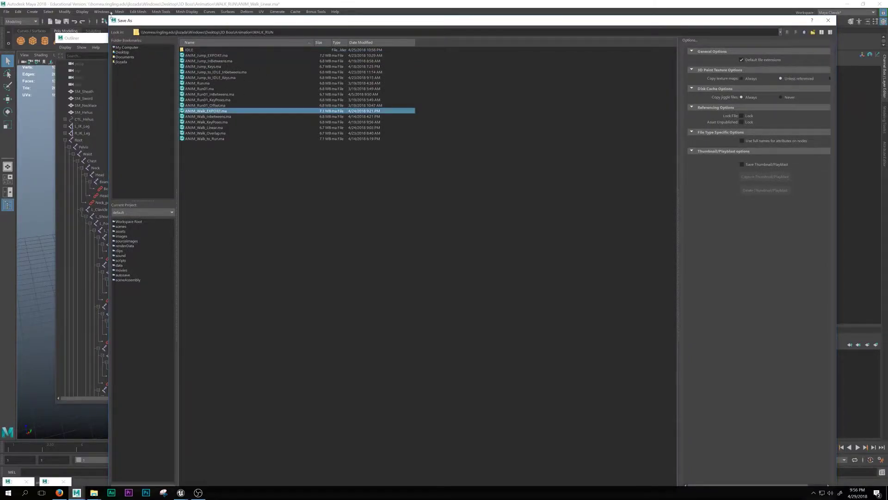
left_click_drag(107, 14, 224, 91)
left_click_drag(349, 91, 281, 35)
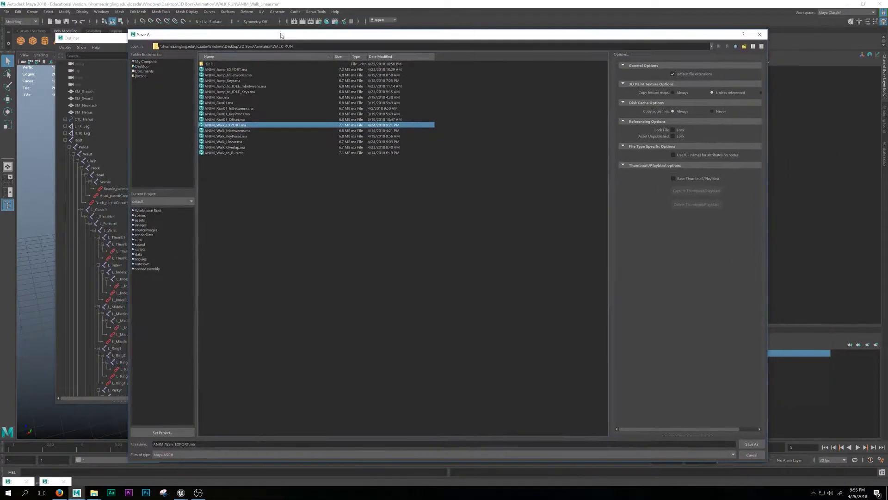
left_click(751, 444)
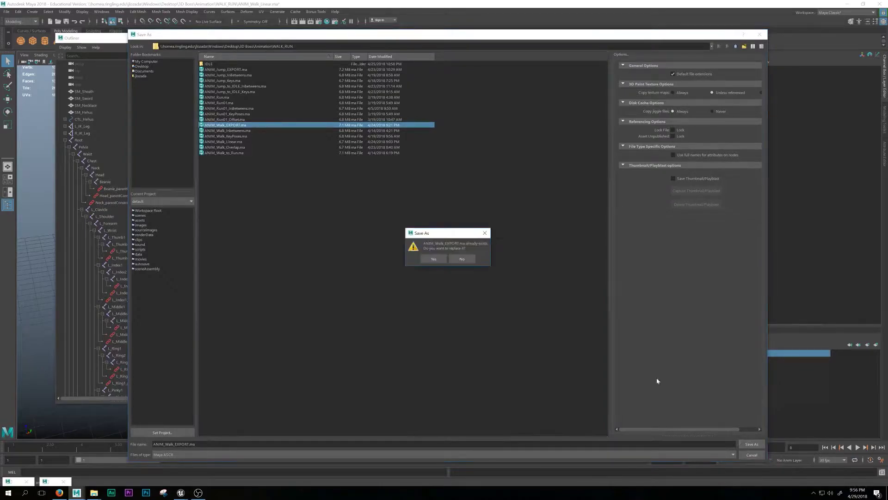
left_click(435, 260)
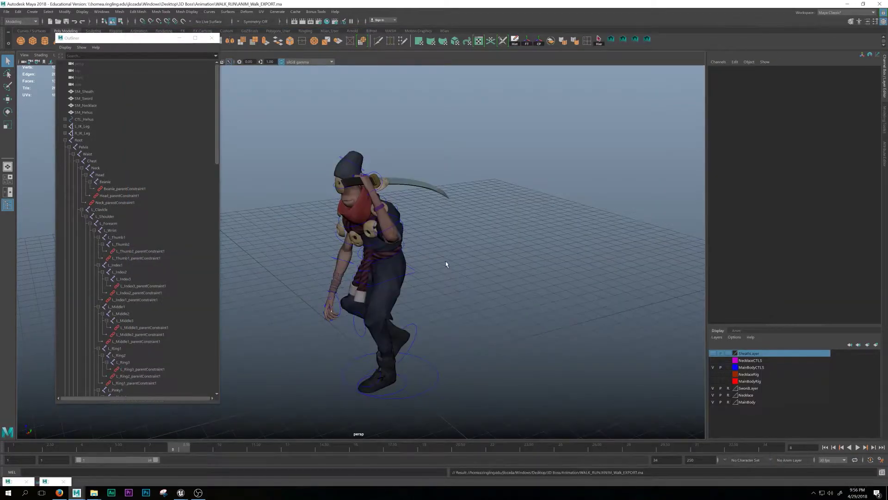
Step: Play the walk animation and stop it to inspect the character's motion before baking
left_click_drag(446, 264, 532, 246, "alt")
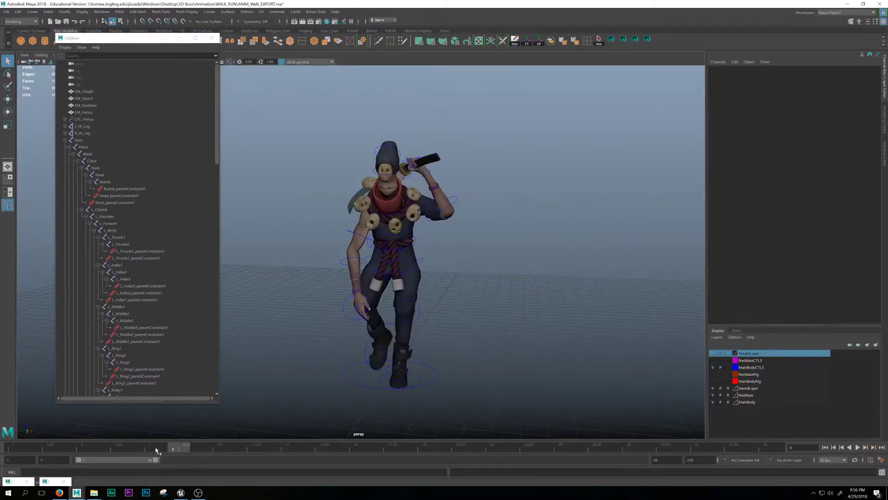
key("alt+v")
key("alt+v")
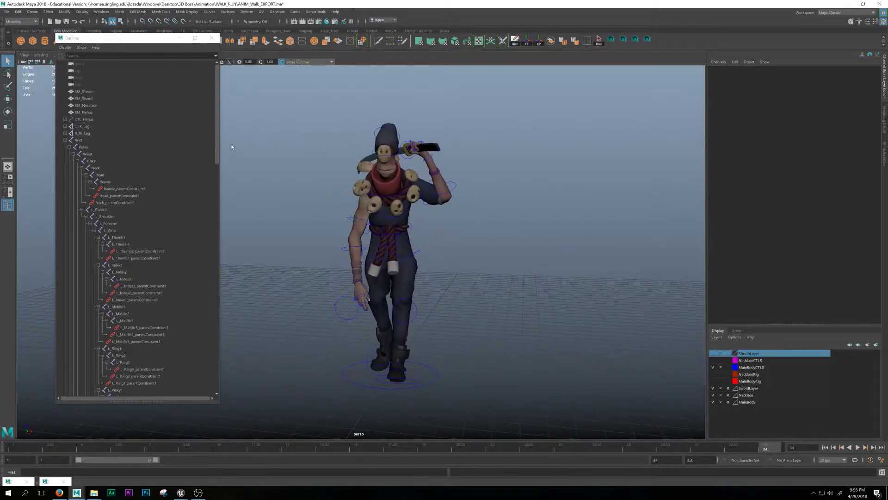
left_click_drag(537, 205, 409, 253, "alt")
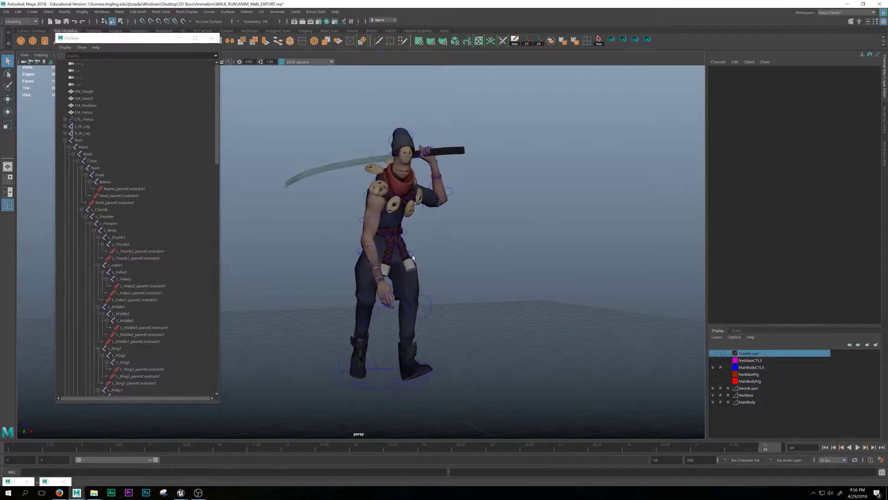
Step: Select the Root joint, uncover the main toolbar behind the Outliner, and switch to the Animation menu set
left_click(79, 140)
left_click_drag(137, 39, 108, 83)
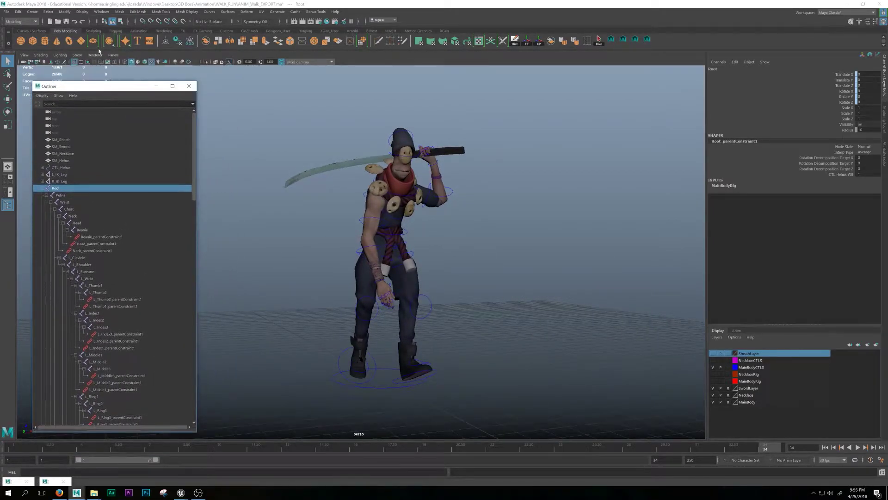
left_click(21, 21)
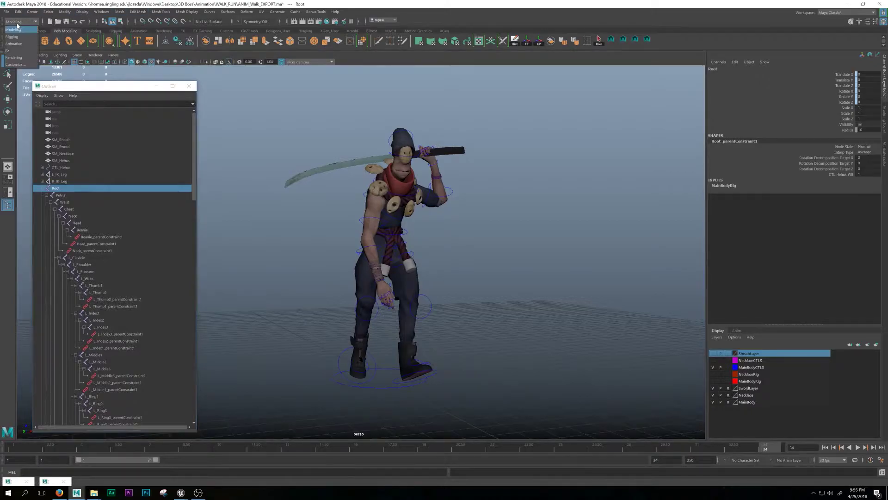
left_click(22, 38)
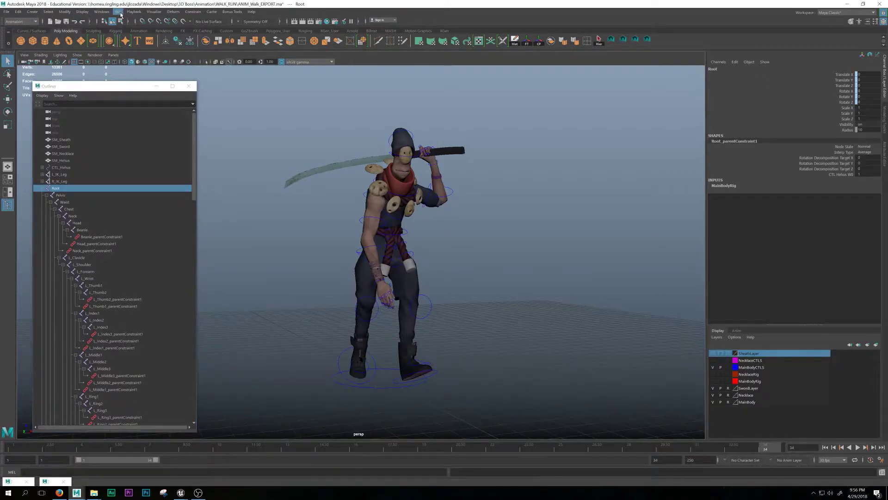
left_click(117, 11)
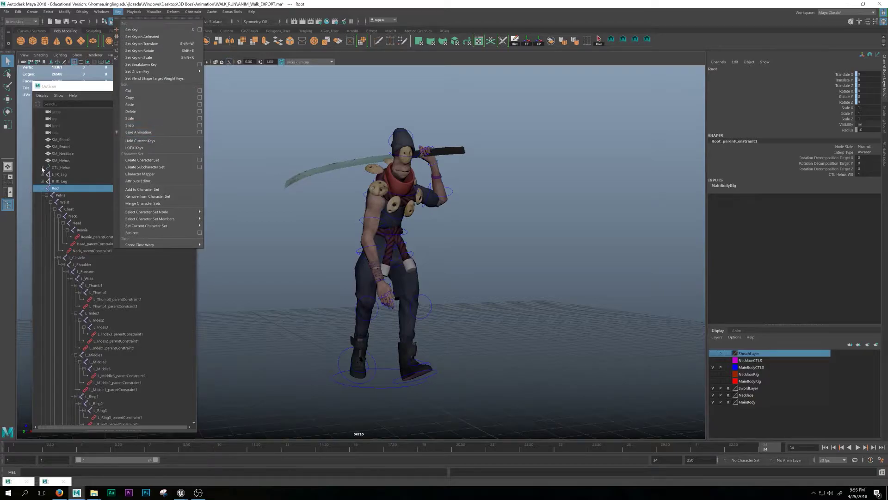
left_click(74, 189)
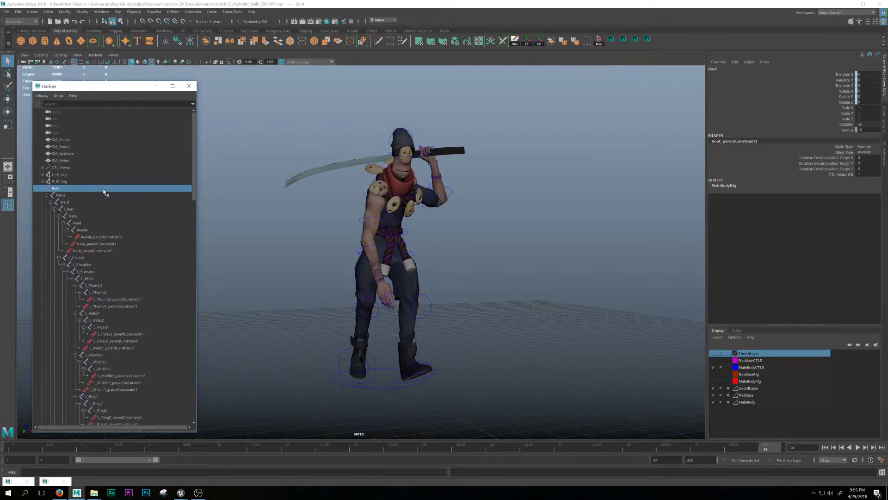
Step: Show the MainBodyRig layer, try selecting the full Root hierarchy with the shelf script, and clear the selection
left_click(713, 381)
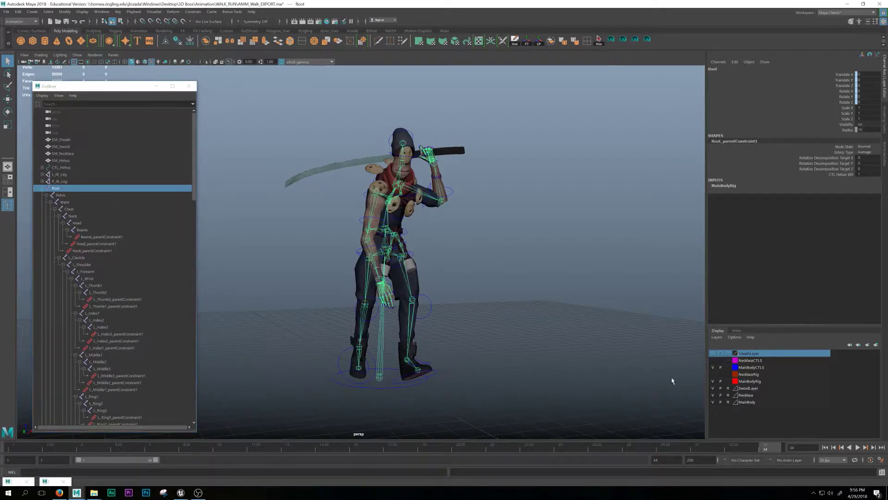
left_click_drag(409, 393, 381, 383, "alt")
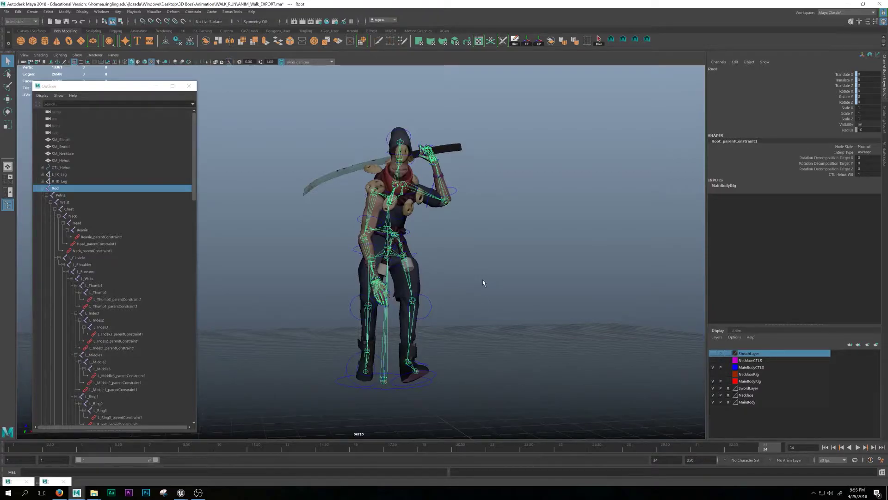
left_click(600, 43)
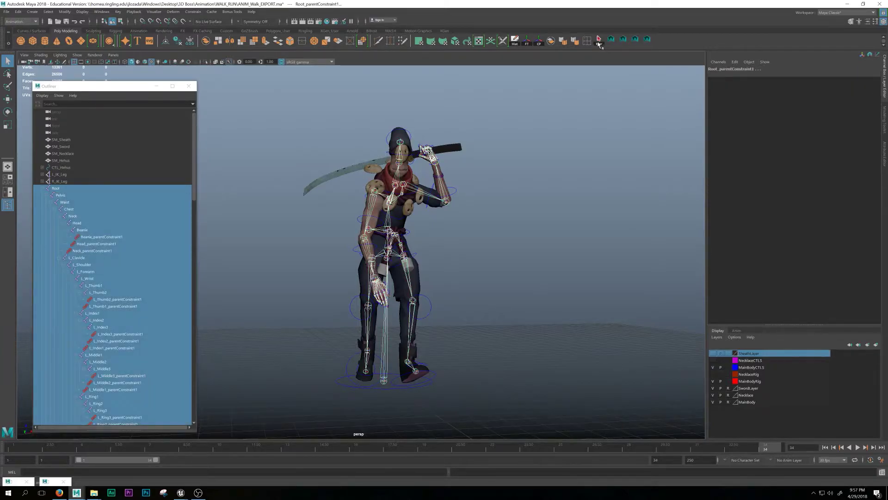
left_click(393, 371)
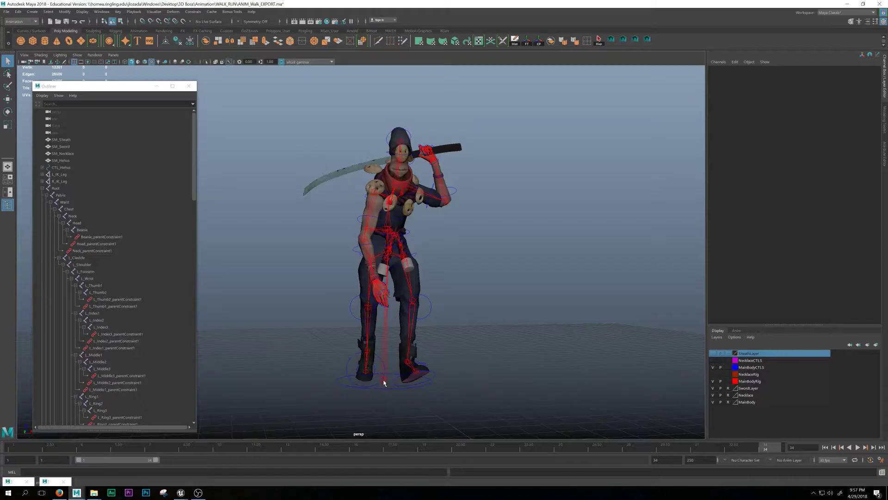
Step: Select the Root joint's entire hierarchy, including its constraints, and bake its animation
left_click(56, 188)
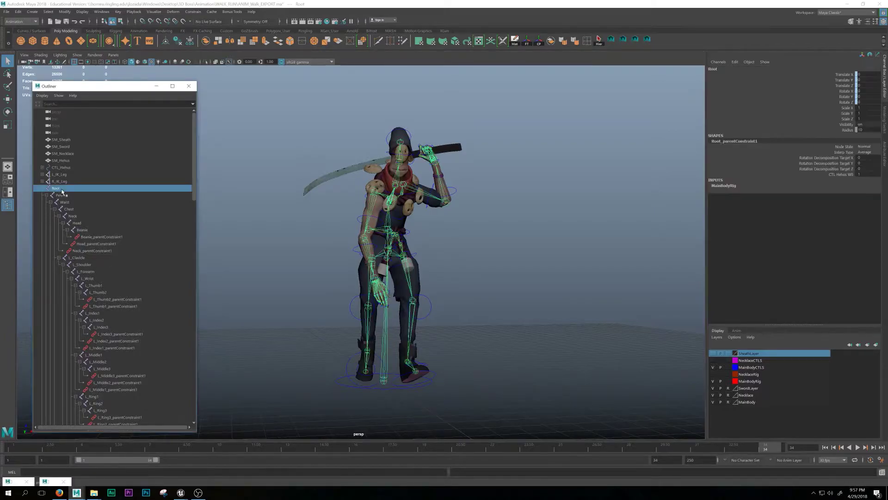
left_click(54, 12)
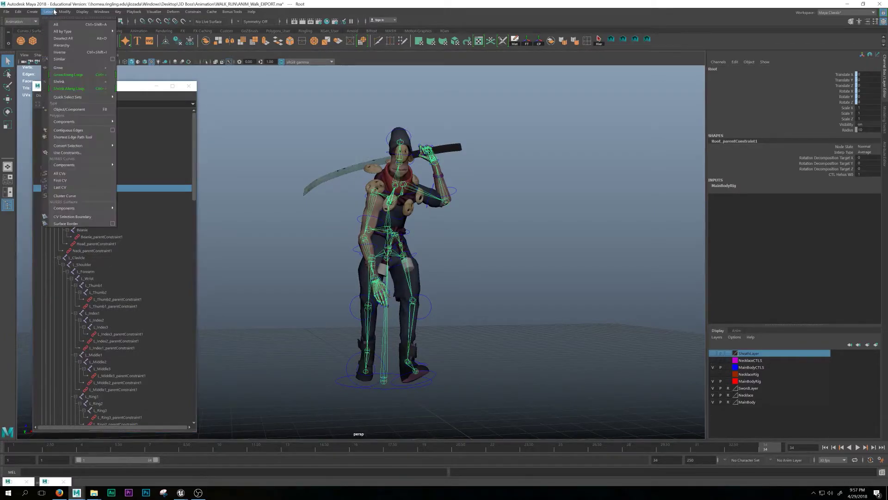
left_click(61, 45)
left_click_drag(193, 153, 215, 394)
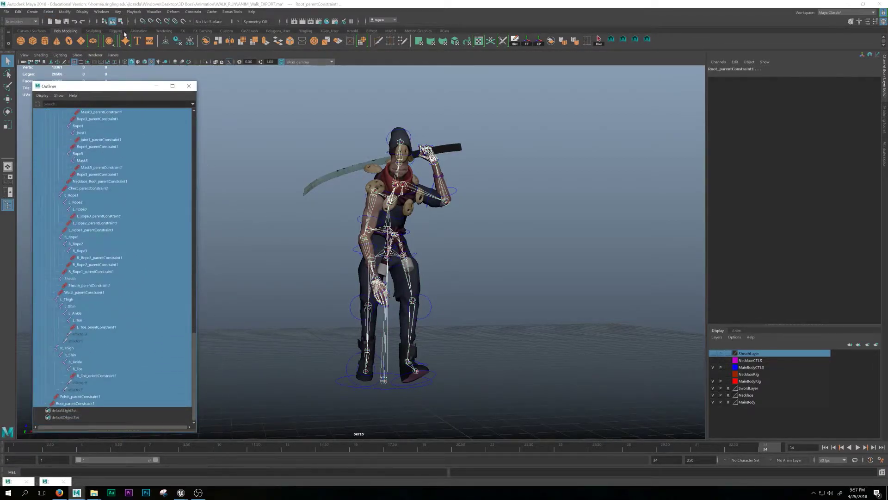
left_click(118, 11)
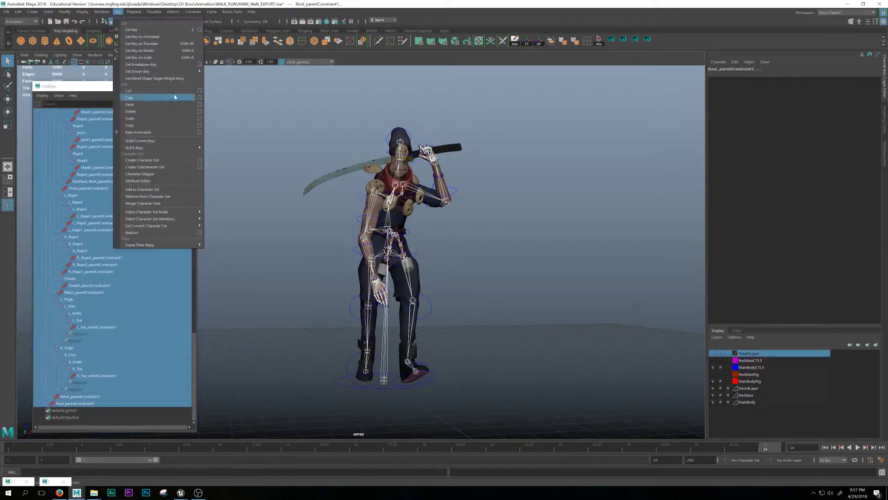
left_click(154, 131)
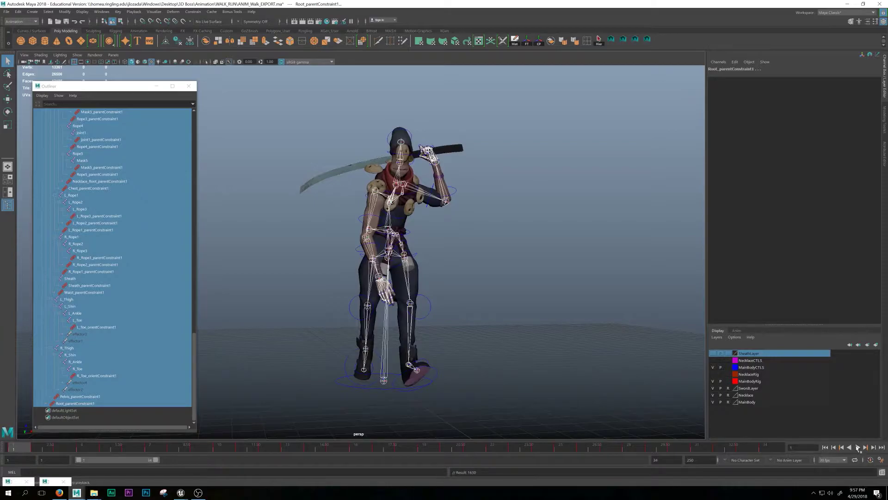
Step: Play back the baked walk to check the skeleton's motion from several angles, and stop playback
left_click(857, 446)
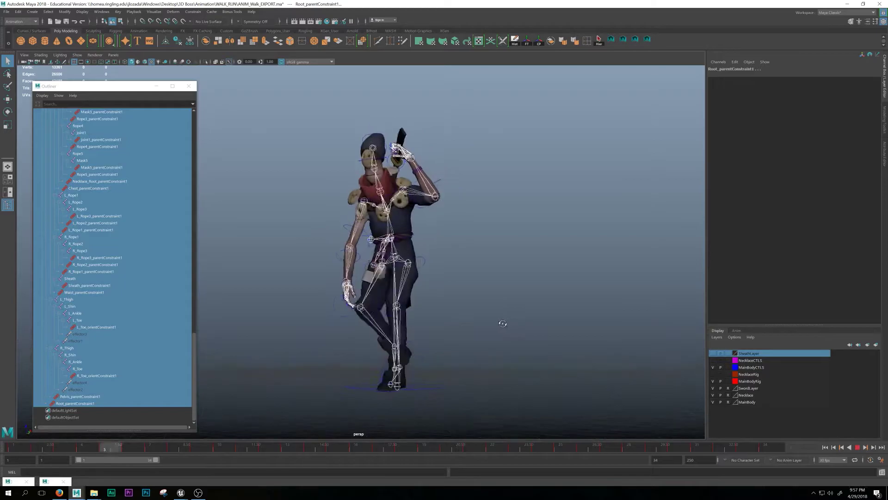
left_click_drag(467, 278, 332, 252, "alt")
left_click_drag(511, 307, 615, 241, "alt")
left_click(858, 447)
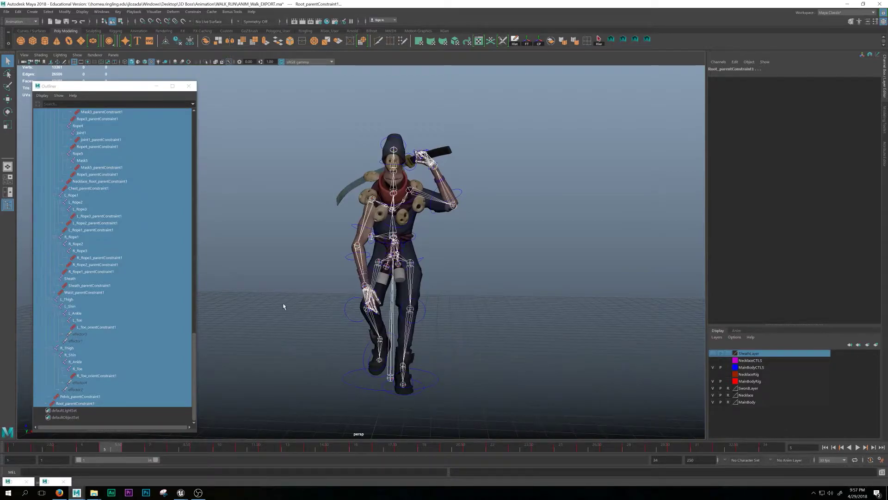
Step: Select all the rig constraints with the saved shelf script and delete them from the skeleton
left_click(261, 305)
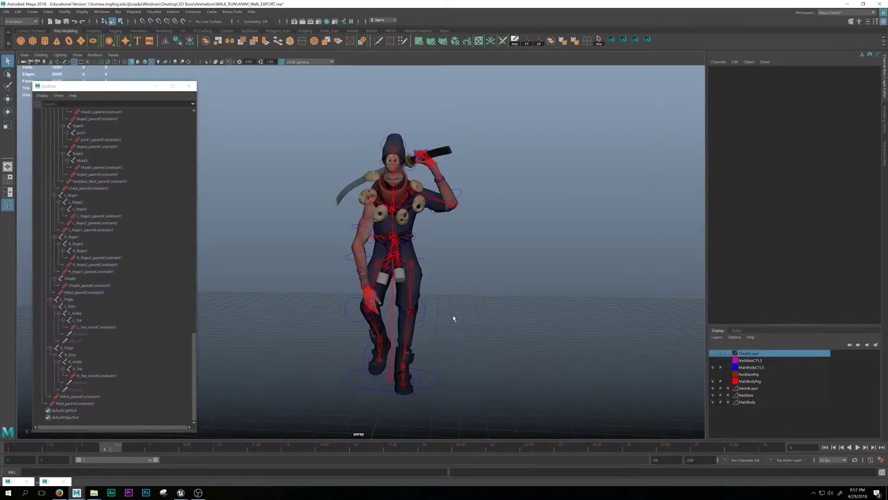
left_click_drag(511, 192, 579, 147, "alt")
left_click(647, 40)
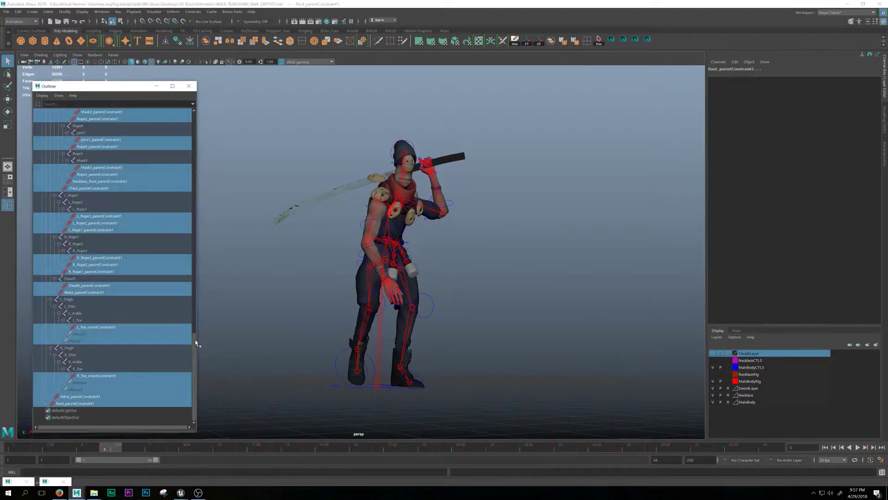
key("Delete")
left_click_drag(193, 289, 194, 121)
Step: Select the Root joint and play back the walk to check the baked motion without constraints
left_click(85, 174)
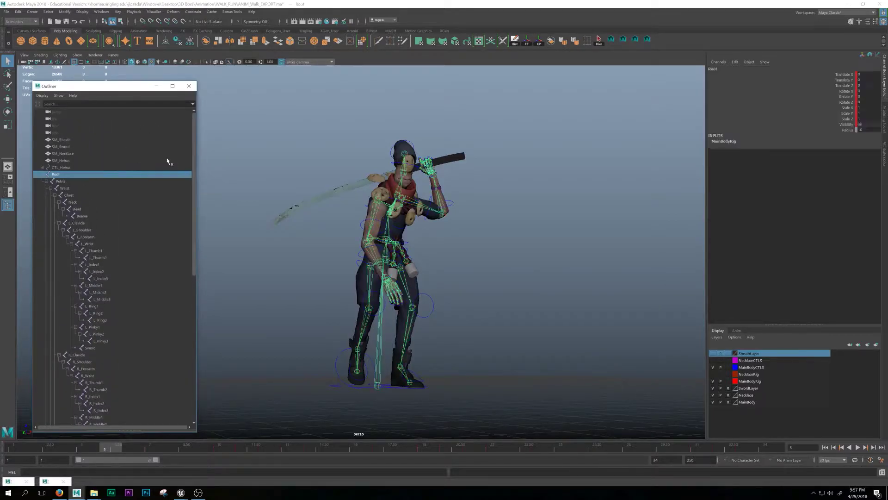
left_click(858, 447)
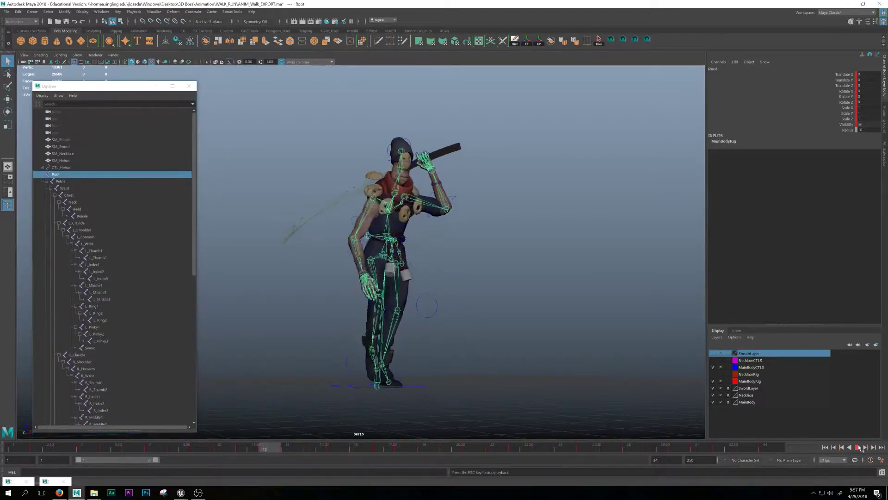
left_click(859, 448)
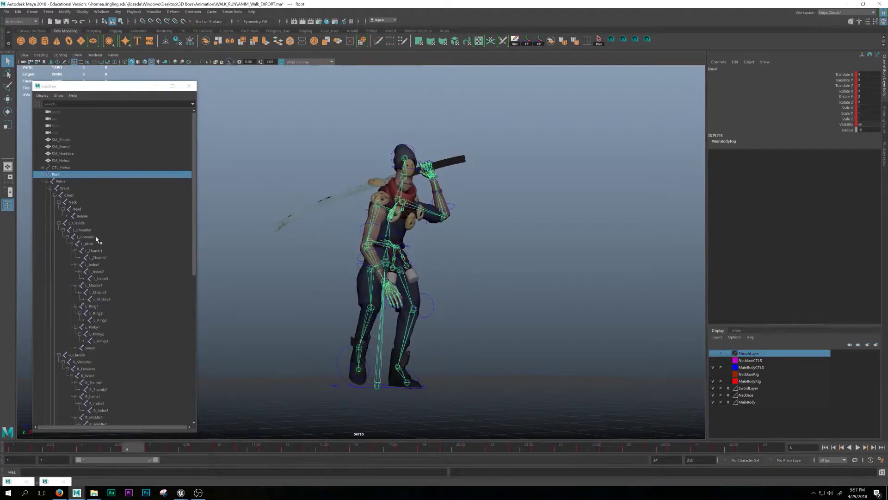
Step: Select every skeleton joint with the saved shelf script and open a selection export into the 3D Boss Animation folder on the Desktop
left_click(600, 44)
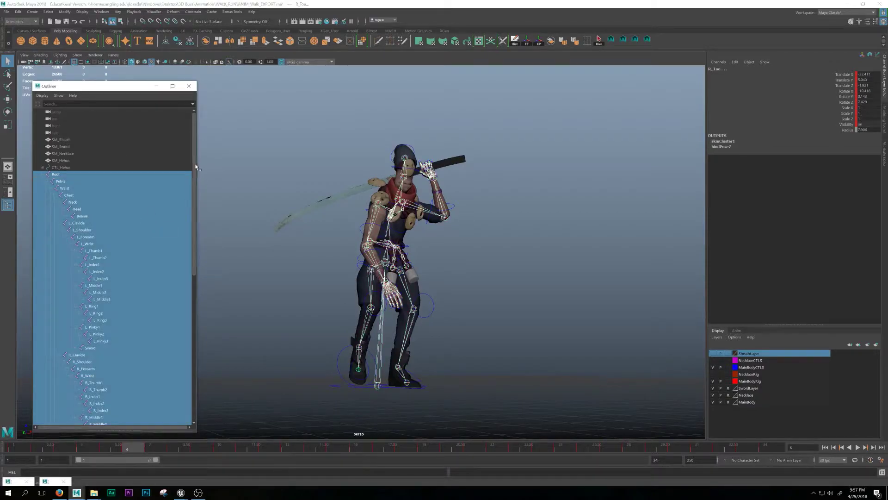
scroll(119, 214, "down", 13)
left_click(7, 12)
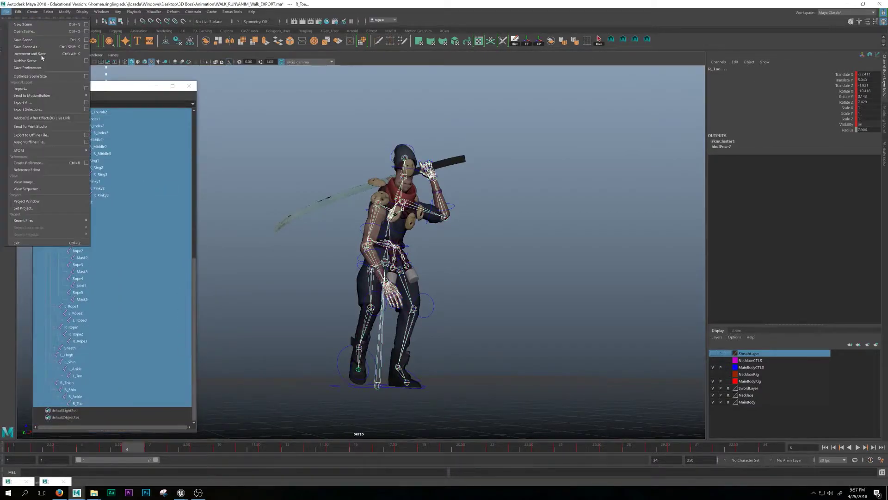
left_click(39, 110)
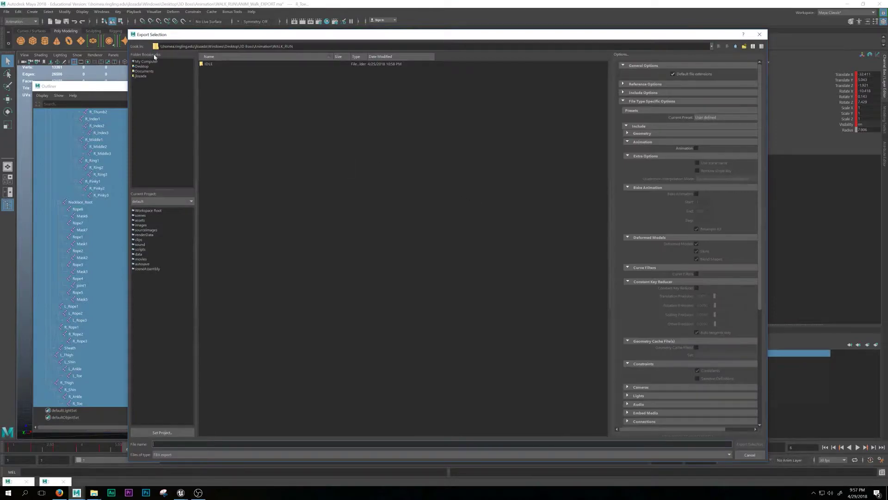
left_click(141, 66)
double_click(211, 69)
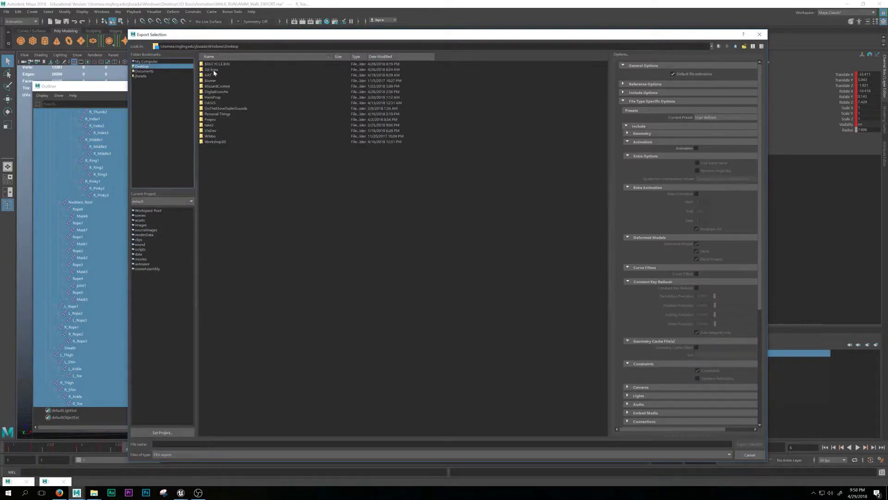
double_click(214, 64)
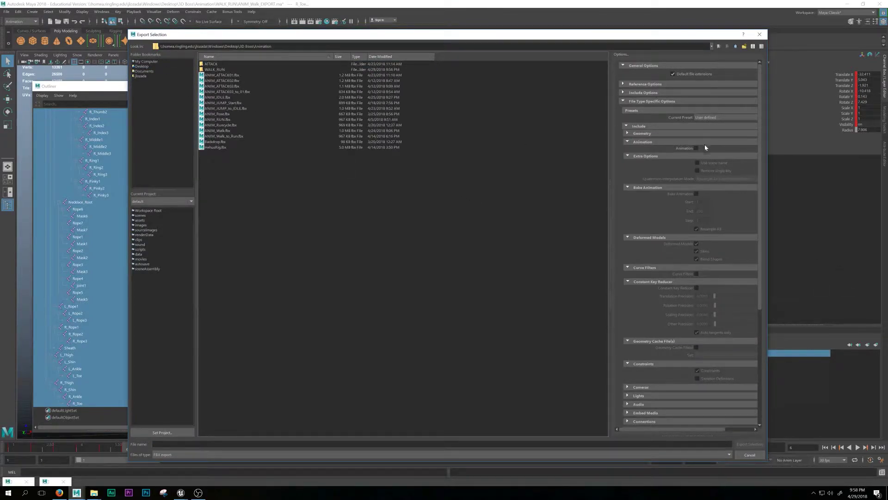
Step: Enable Animation and Bake Animation in the FBX export options, with the bake ending at frame 34
left_click(695, 148)
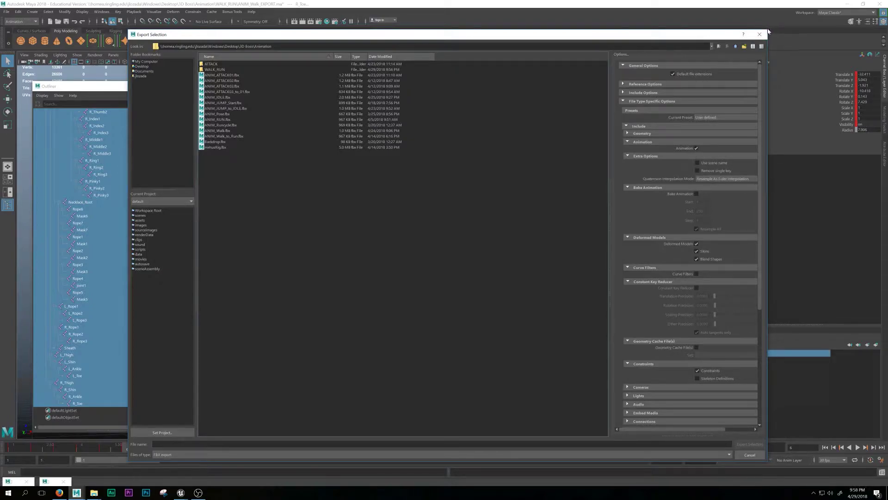
left_click_drag(768, 30, 734, 89)
left_click_drag(617, 94, 604, 54)
left_click(649, 214)
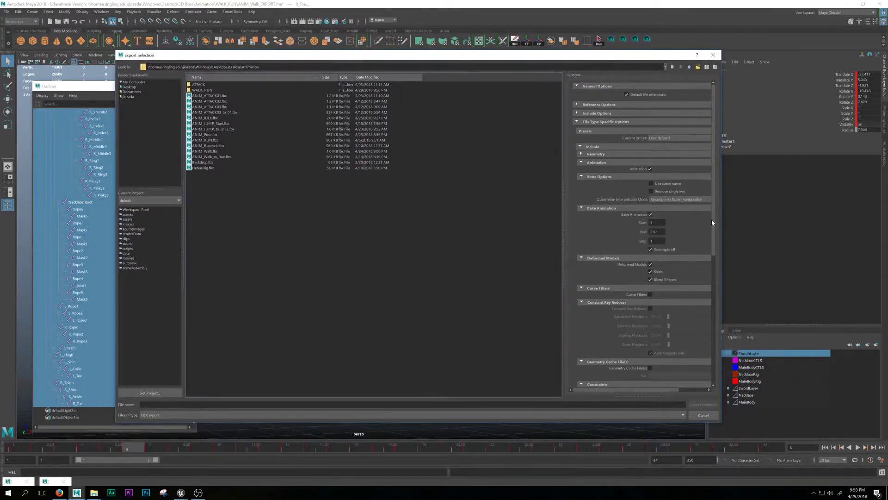
scroll(711, 220, "down", 1)
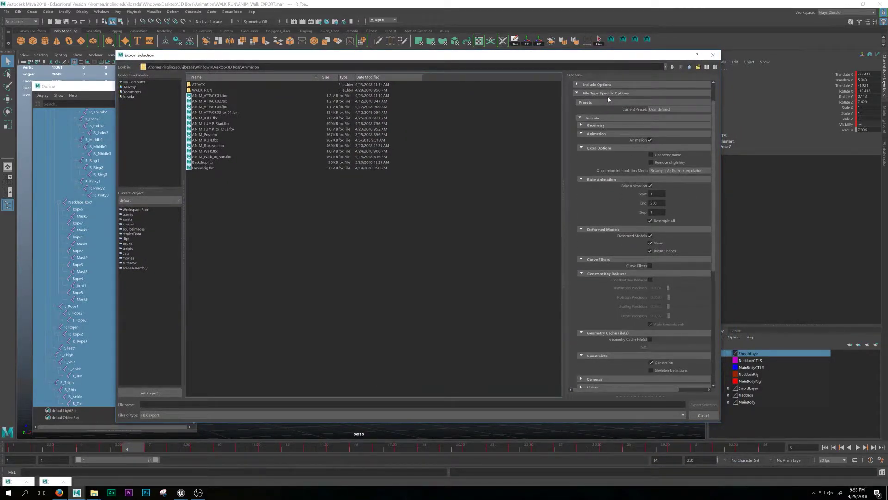
left_click_drag(609, 58, 580, 31)
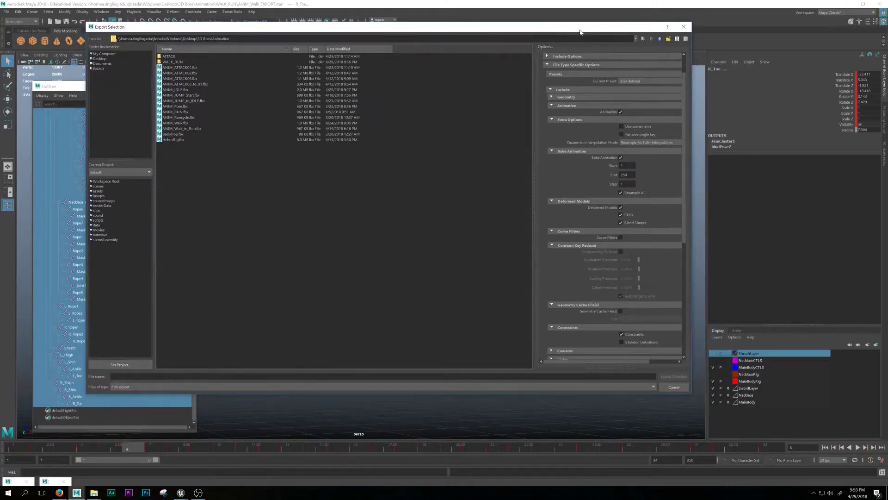
double_click(627, 175)
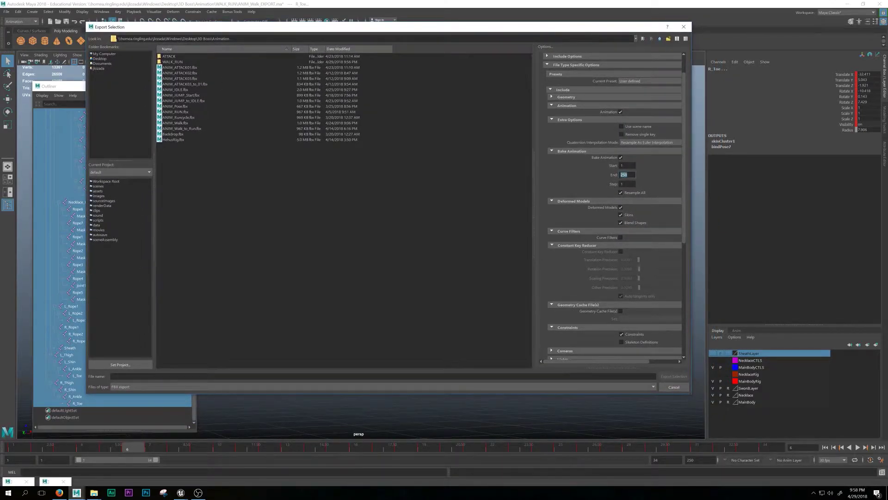
type("34")
key("Tab")
Step: Review the remaining FBX export options and choose the existing ANIM_Walk.fbx as the export file
scroll(682, 183, "down", 2)
scroll(676, 263, "up", 4)
scroll(673, 127, "down", 5)
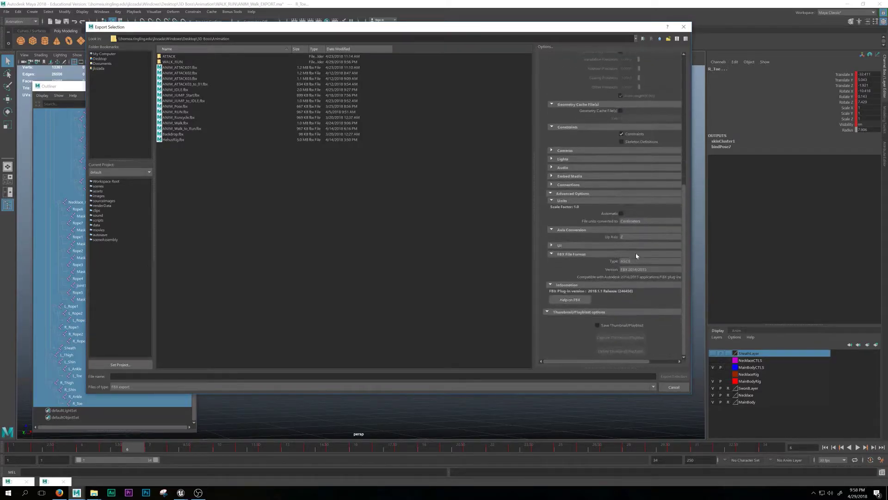
left_click(187, 67)
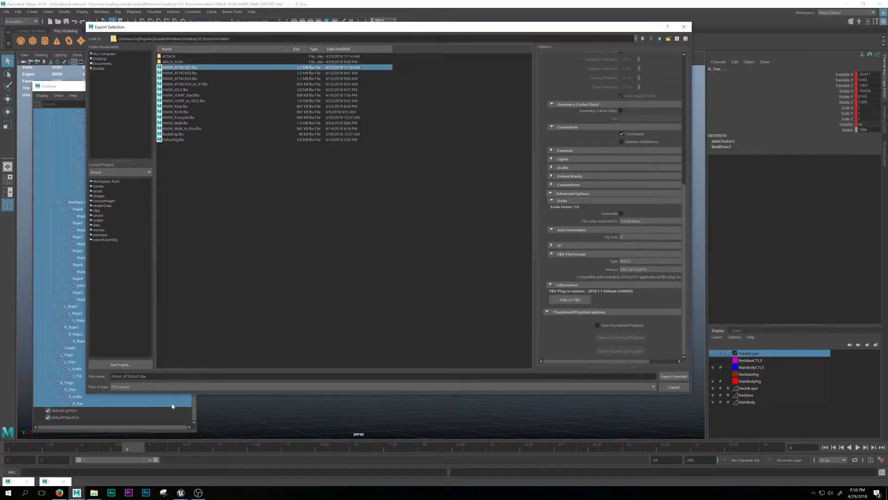
left_click(190, 123)
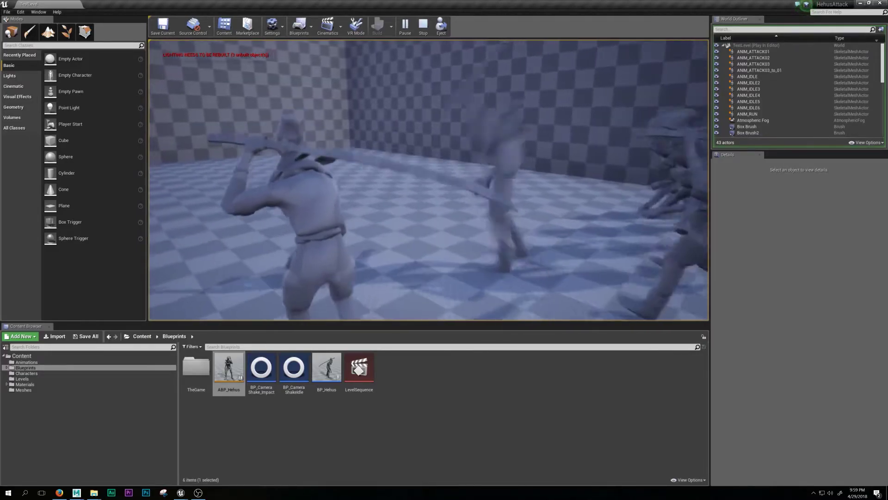
Step: Stop the play session in Unreal Editor and look over the stair area and the Animations, Blueprints and Characters folders
key("Escape")
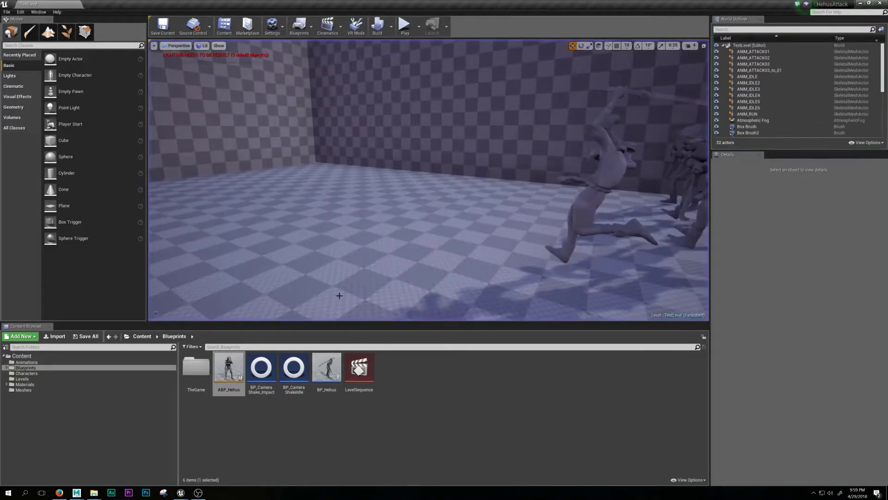
left_click(27, 362)
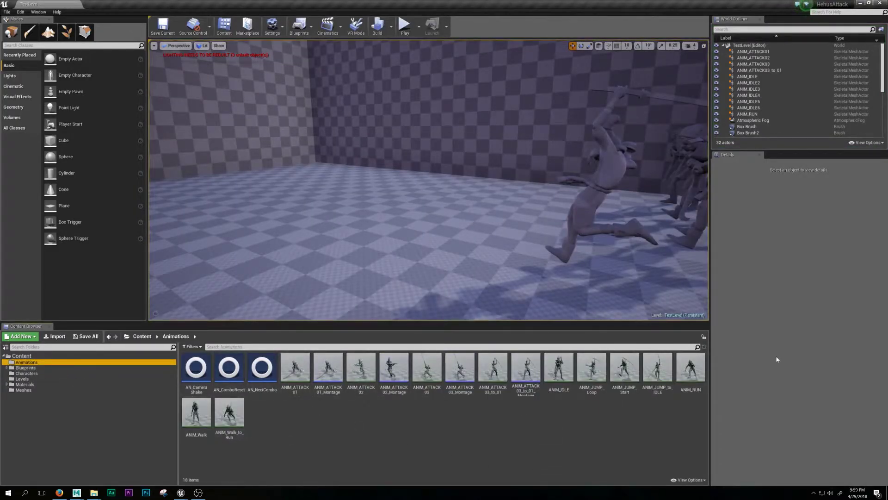
key("s")
mouse_move(400, 242)
right_mouse_down()
mouse_move(546, 245)
mouse_move(404, 241)
right_mouse_up()
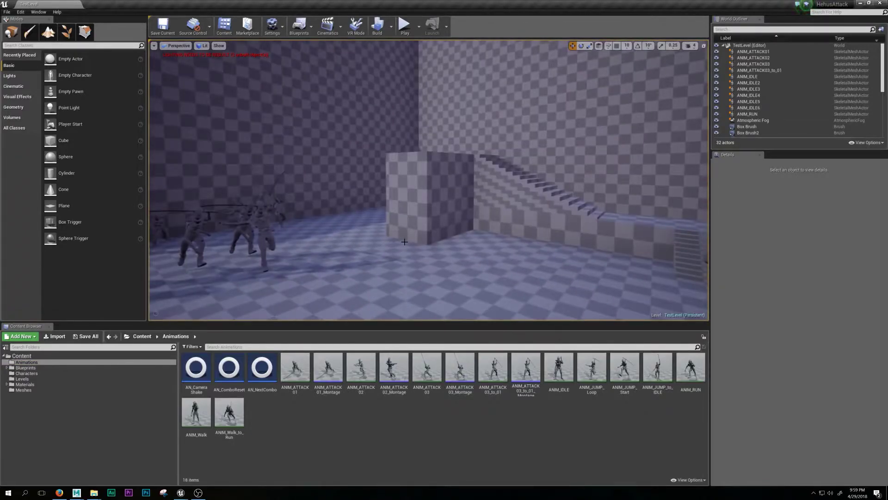
left_click(506, 190)
key("w")
mouse_move(528, 125)
right_mouse_down()
mouse_move(606, 139)
mouse_move(578, 139)
right_mouse_up()
key("w")
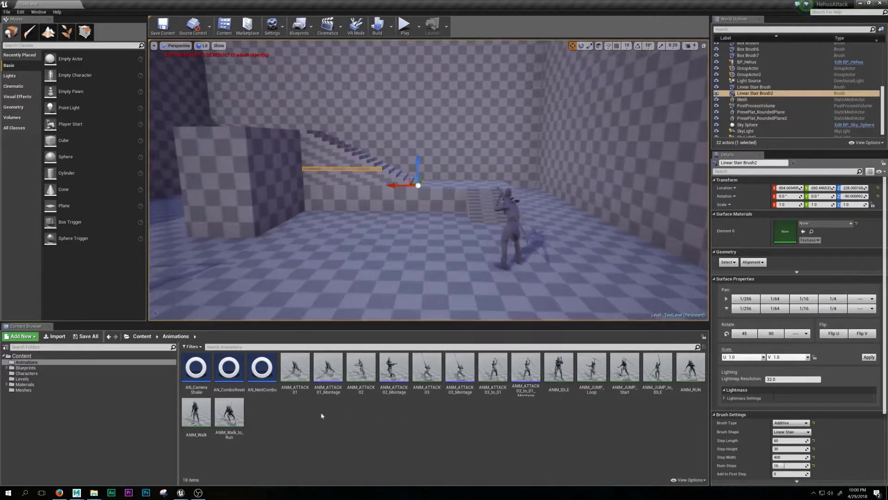
left_click(91, 368)
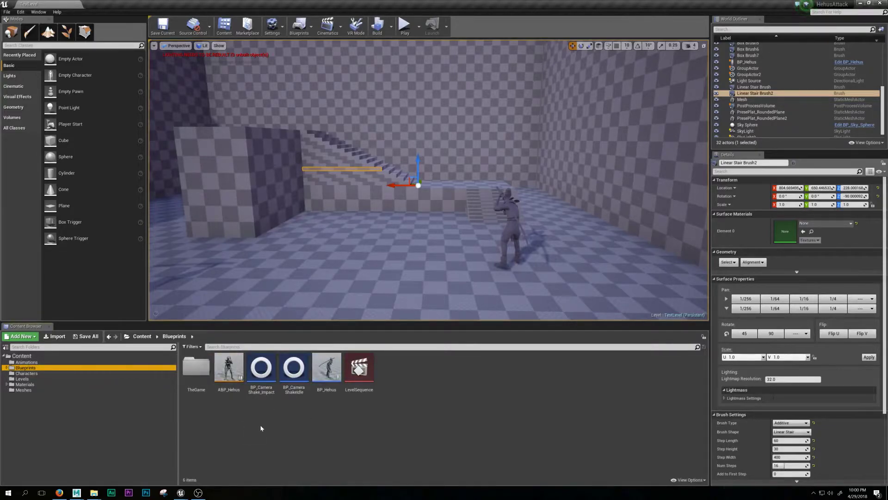
left_click(90, 374)
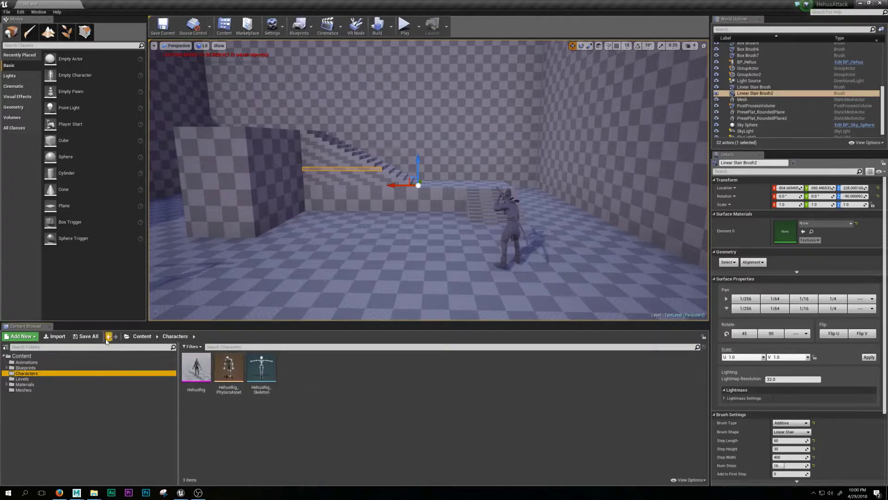
left_click(54, 336)
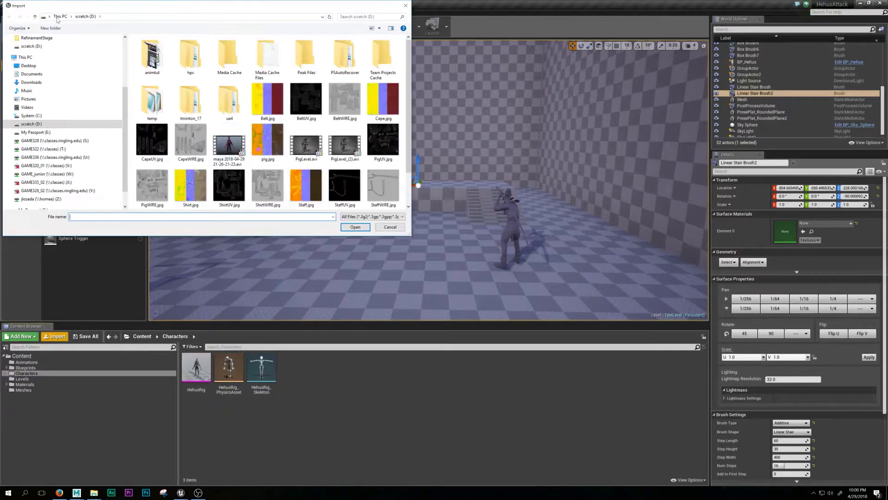
scroll(50, 97, "up", 2)
left_click(50, 101)
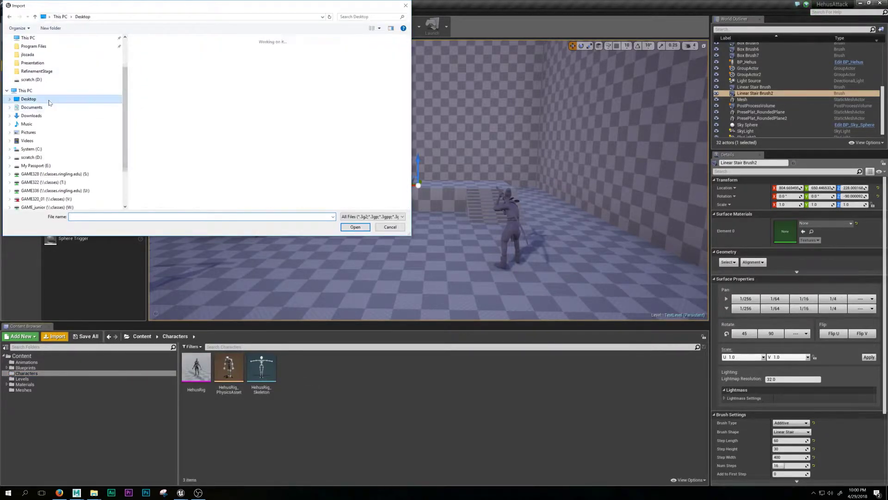
double_click(159, 53)
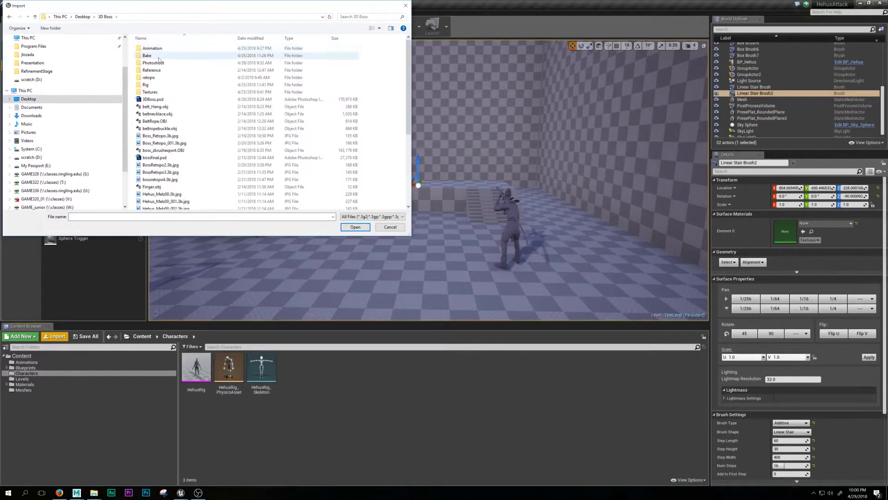
double_click(160, 85)
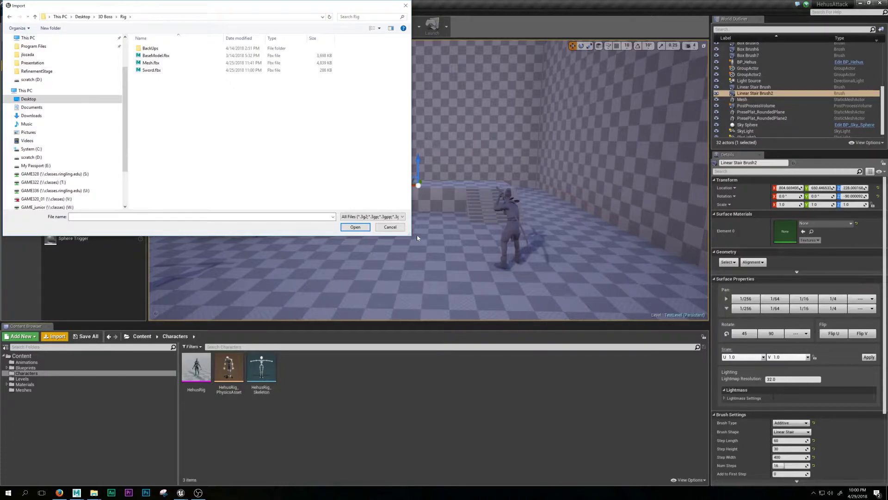
left_click(399, 225)
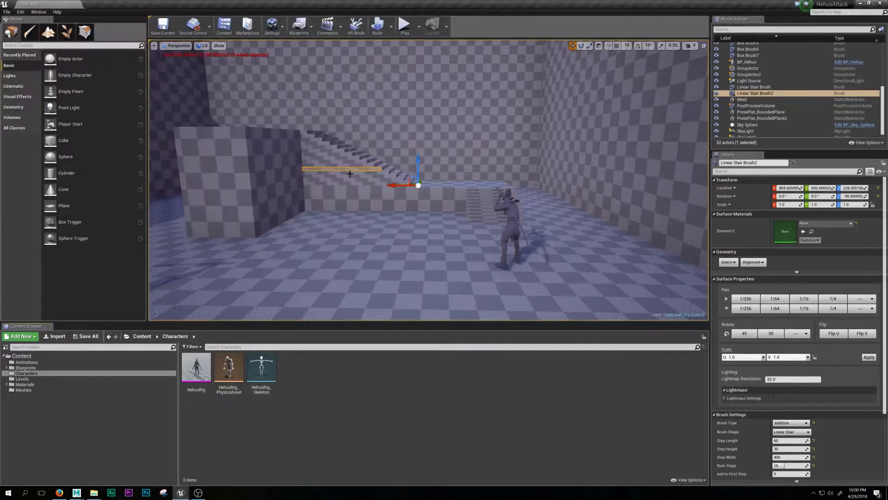
Step: Start importing BaseModel.fbx from the 3D Boss Rig folder into the Characters folder
left_click(65, 340)
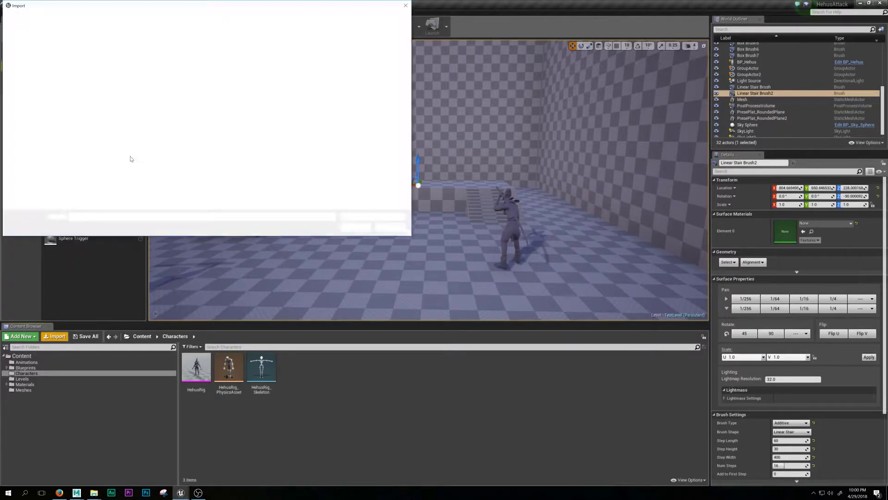
scroll(126, 103, "up", 3)
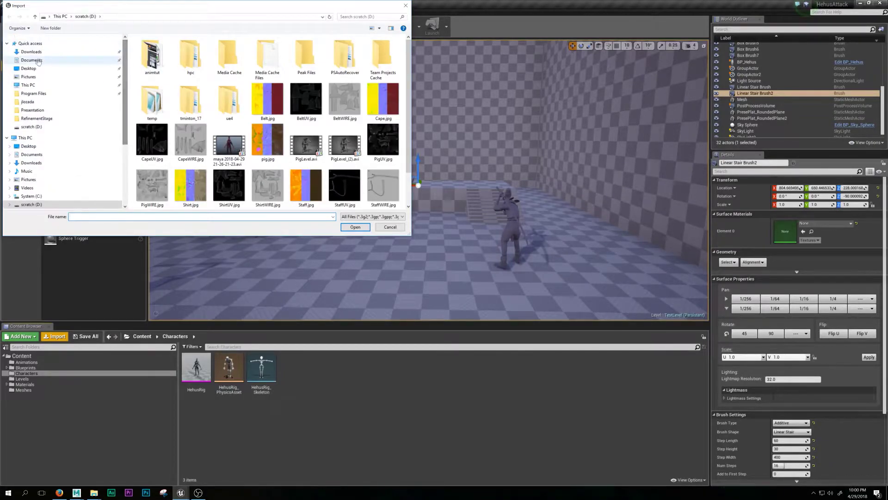
left_click(28, 68)
double_click(160, 48)
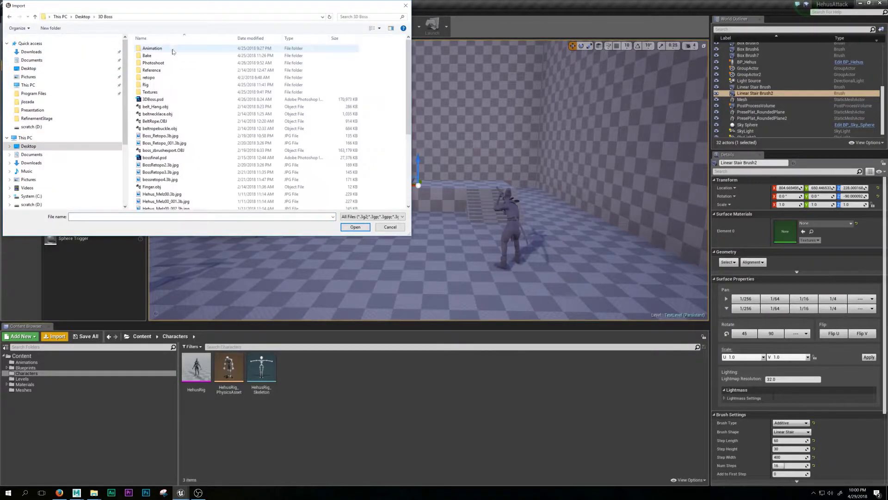
double_click(157, 84)
double_click(157, 55)
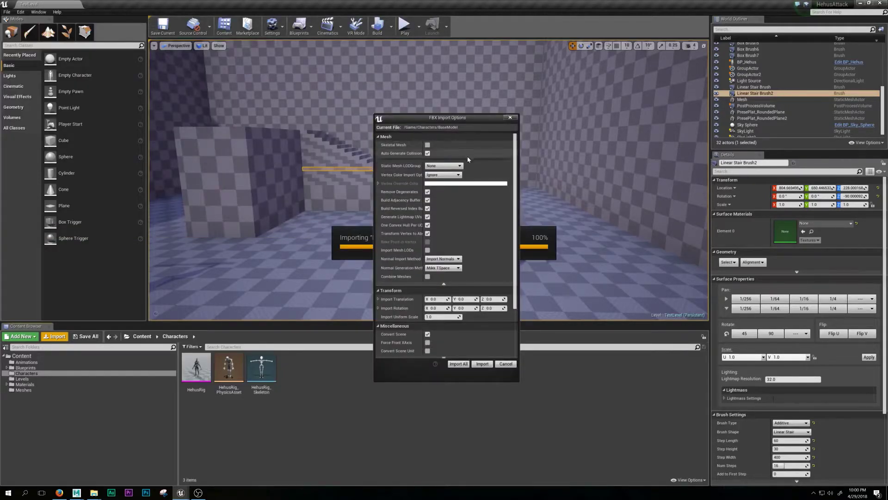
Step: Enable Skeletal Mesh for the BaseModel import, review the skeleton, normal import, transform and material options, and cancel the import
left_click(427, 144)
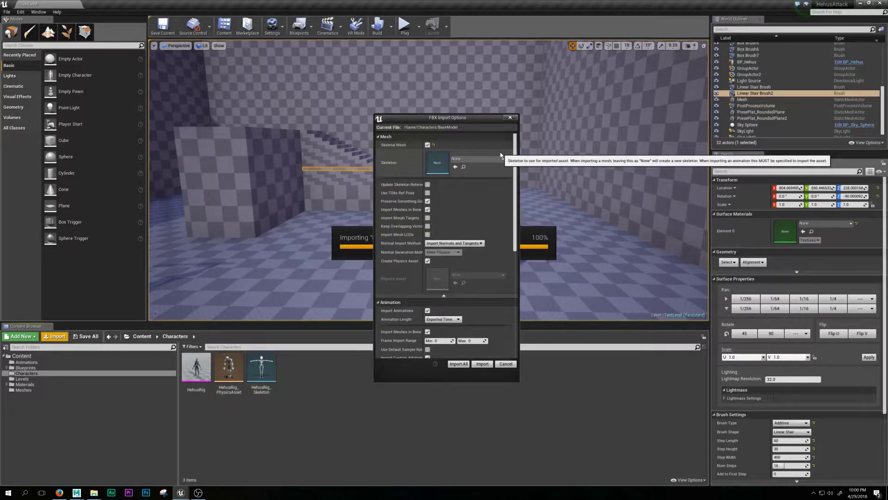
left_click(493, 160)
left_click(492, 161)
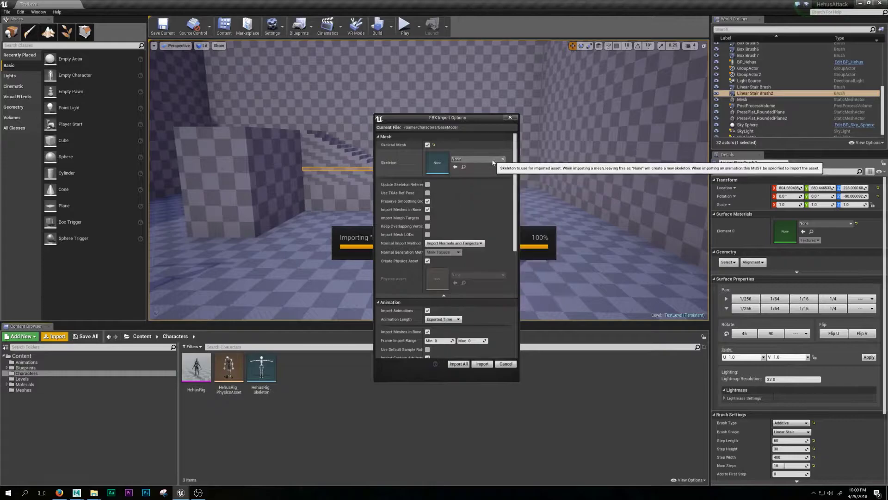
left_click_drag(517, 200, 533, 294)
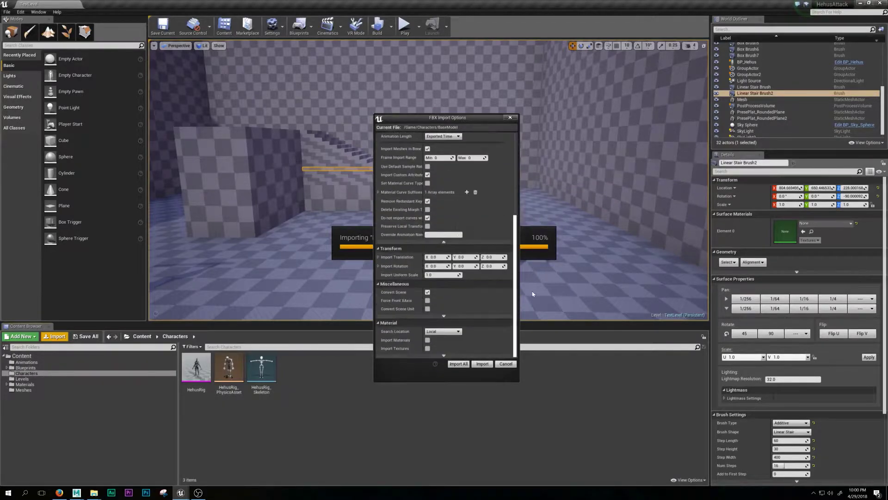
left_click_drag(515, 245, 532, 148)
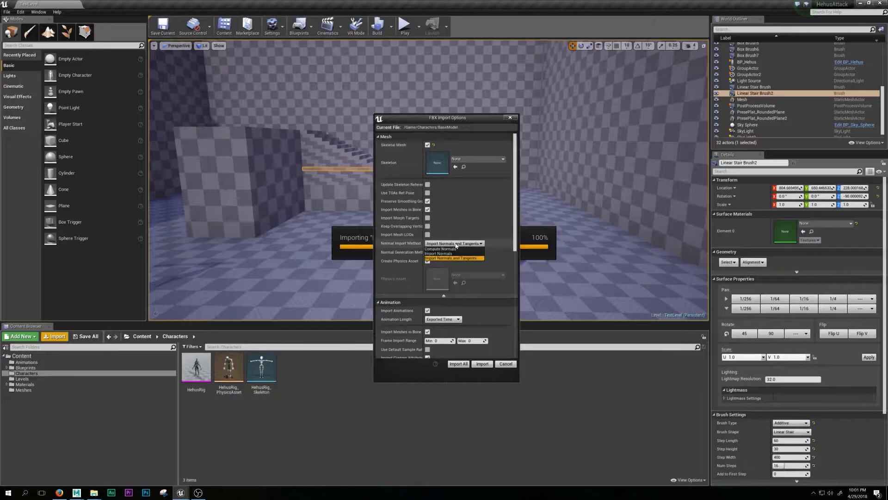
left_click(439, 254)
left_click(456, 244)
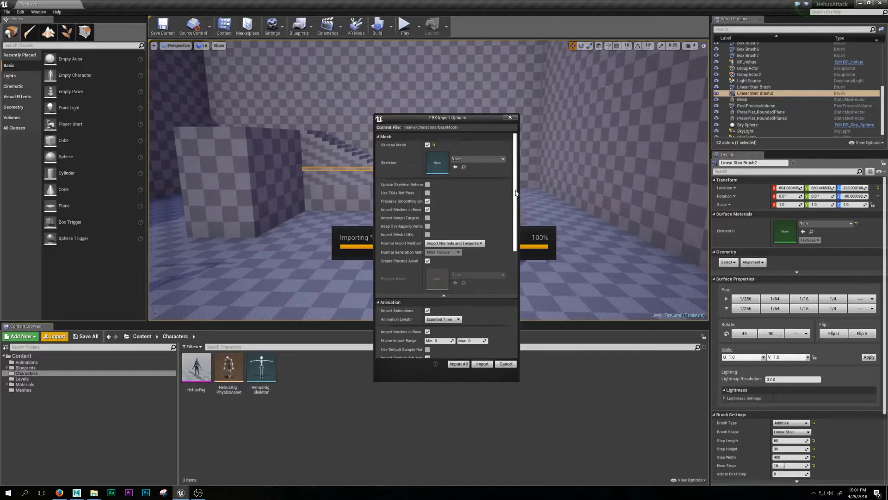
left_click_drag(516, 192, 495, 381)
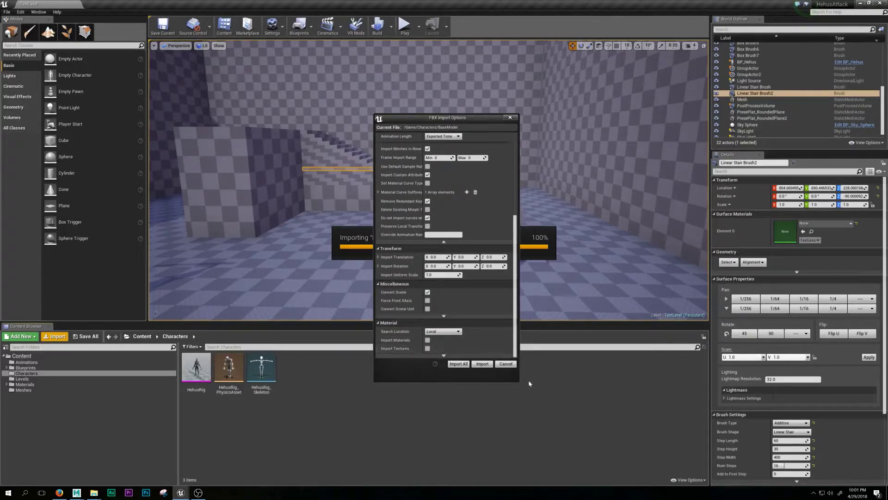
left_click(505, 364)
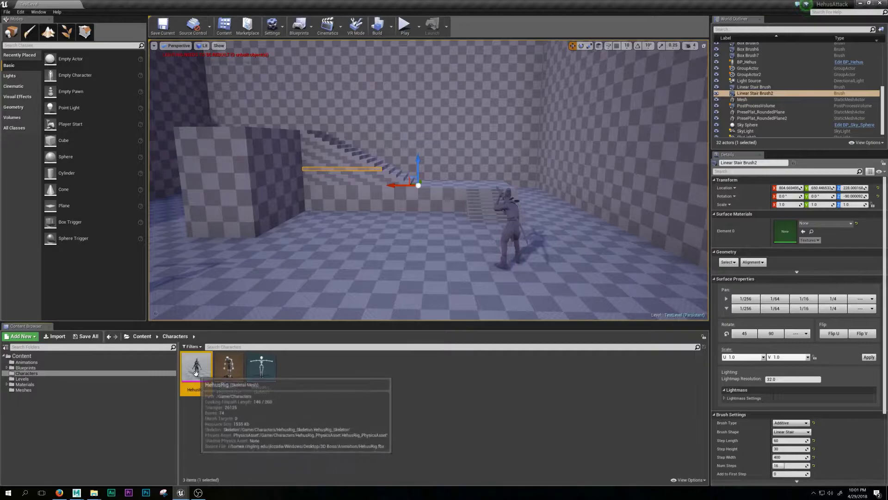
Step: Open the HehusRig skeleton and physics asset to examine the bone hierarchy and the physics bodies around the character
left_click(262, 367)
double_click(276, 369)
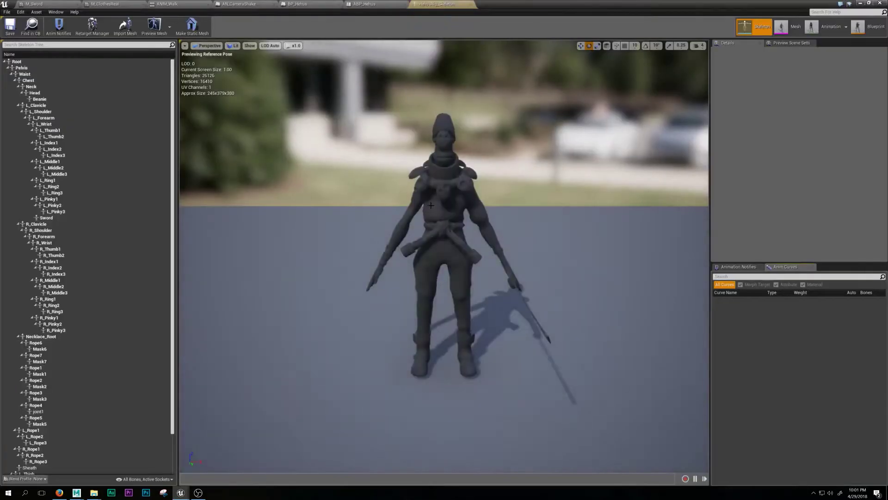
left_click_drag(586, 3, 646, 30)
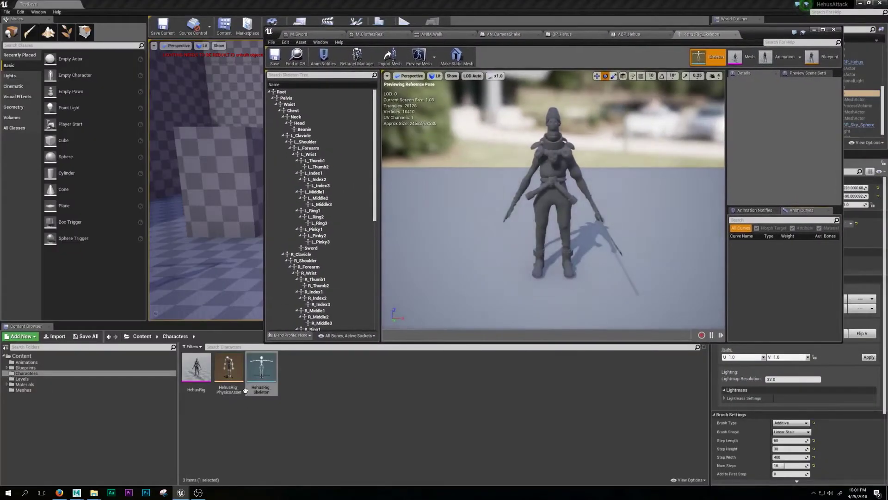
double_click(225, 375)
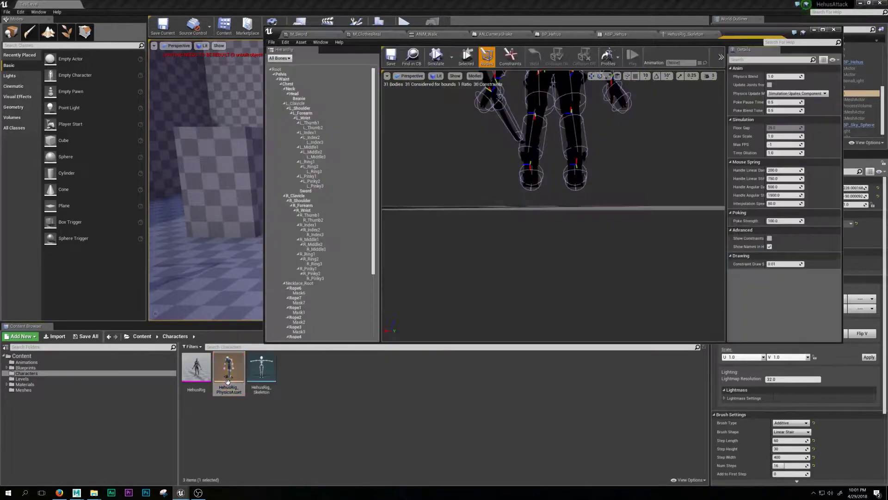
mouse_move(571, 173)
right_mouse_down()
mouse_move(597, 203)
mouse_move(569, 195)
mouse_move(611, 185)
mouse_move(597, 197)
mouse_move(546, 199)
mouse_move(574, 189)
right_mouse_up()
Step: Open the HehusRig skeletal mesh, inspect the character in the preview, and minimize the asset editor window
double_click(196, 368)
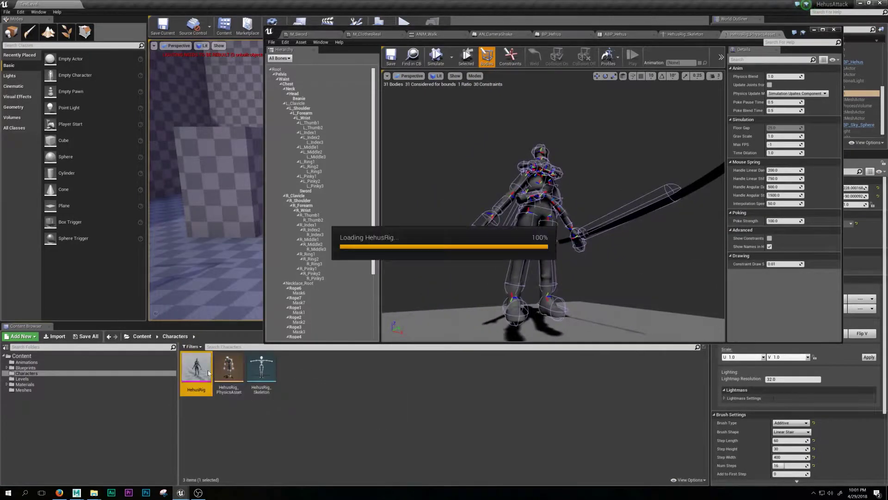
right_click_drag(499, 175, 588, 178)
mouse_move(509, 176)
middle_mouse_down()
mouse_move(544, 185)
mouse_move(523, 182)
middle_mouse_up()
right_click_drag(531, 185, 497, 187)
left_click(258, 372)
left_click(199, 380)
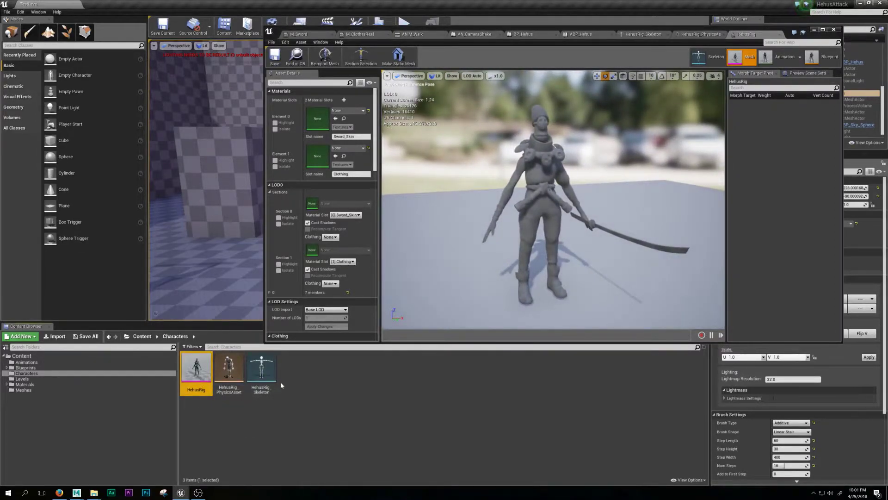
left_click(813, 29)
Step: Start importing ANIM_ATTACK01 from the 3D Boss Animation folder into the Animations folder, agreeing to overwrite the existing asset
left_click(179, 373)
left_click(28, 363)
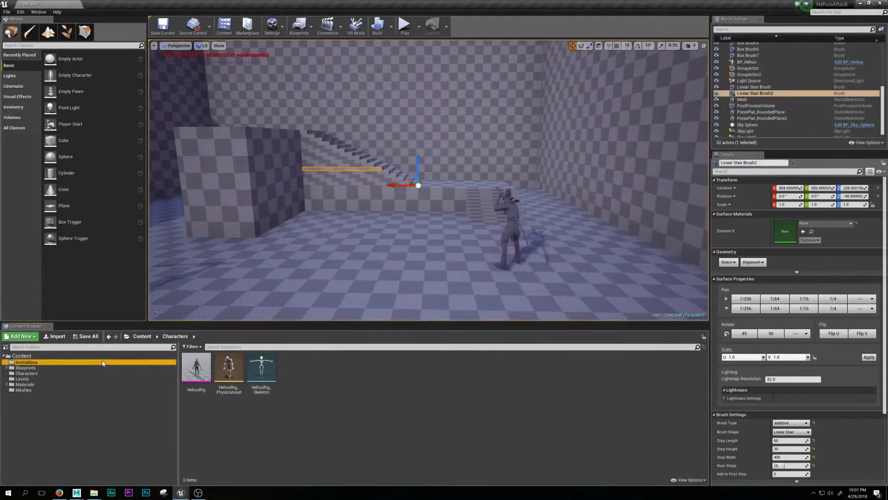
left_click(54, 337)
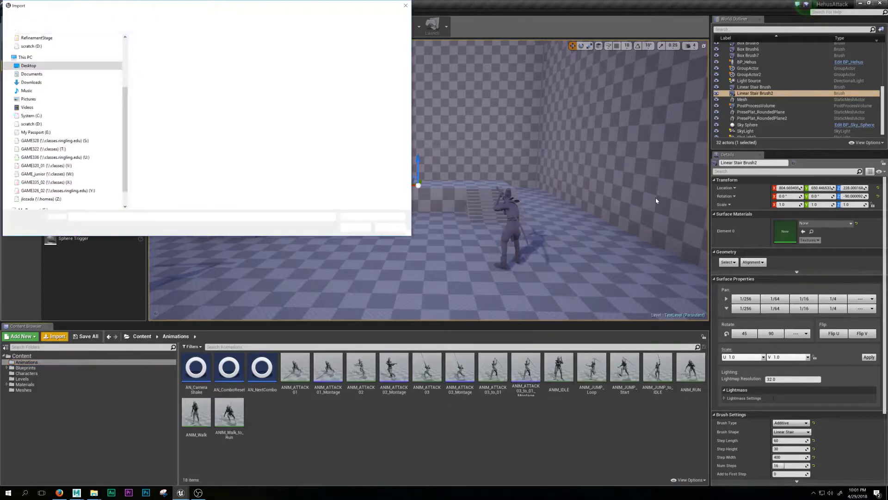
left_click(110, 17)
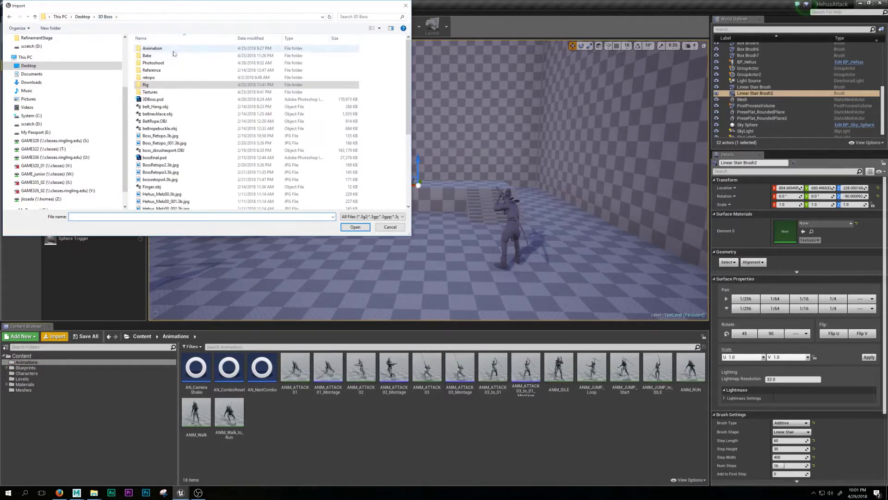
double_click(172, 54)
double_click(169, 64)
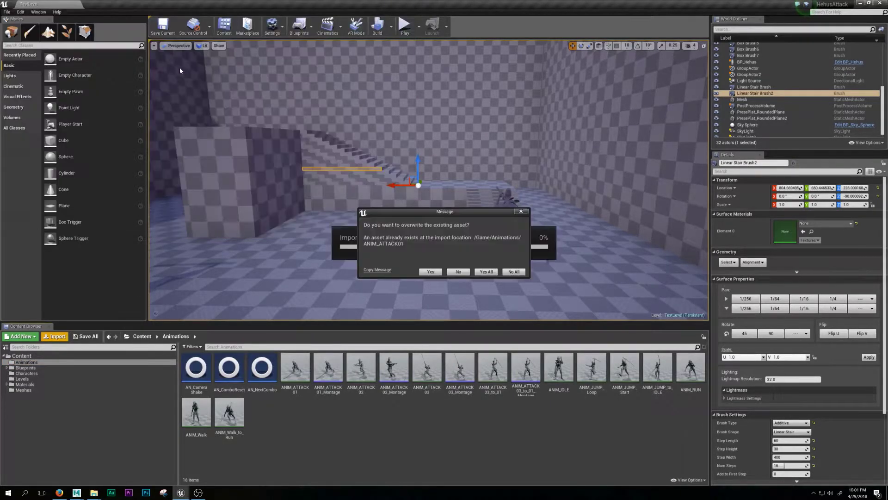
left_click(432, 272)
Step: Assign HehusRig_Skeleton as the skeleton, keep Animation Length at Exported Time, and import the ANIM_ATTACK01 animation
left_click_drag(463, 114, 607, 131)
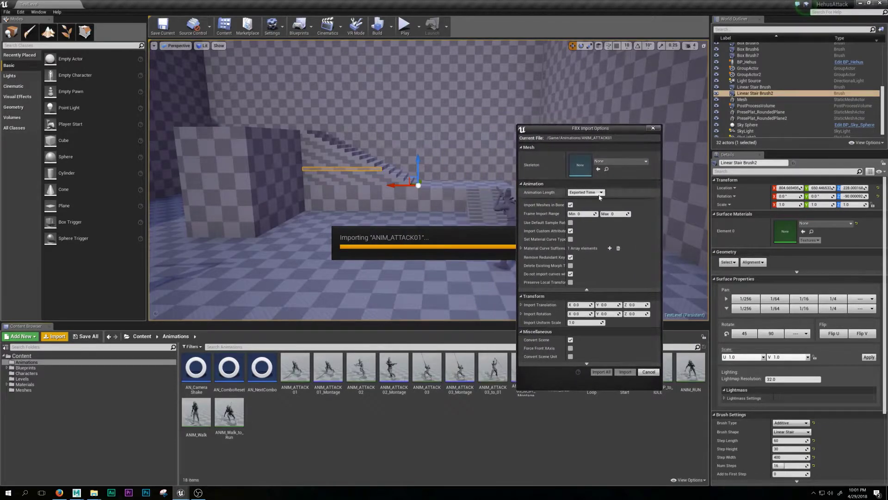
left_click(643, 165)
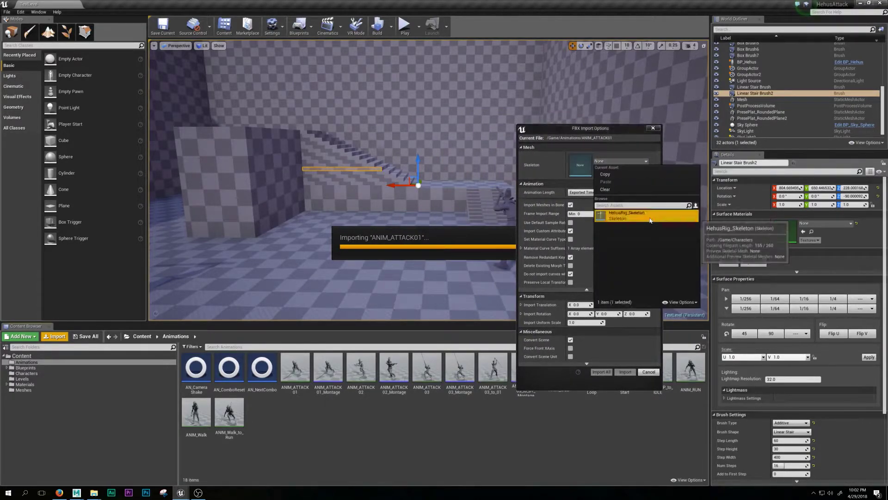
left_click(649, 220)
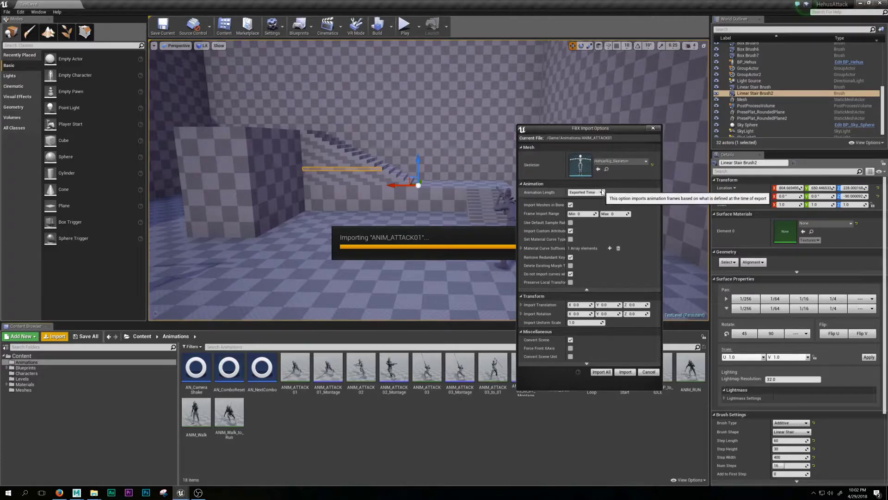
left_click(601, 372)
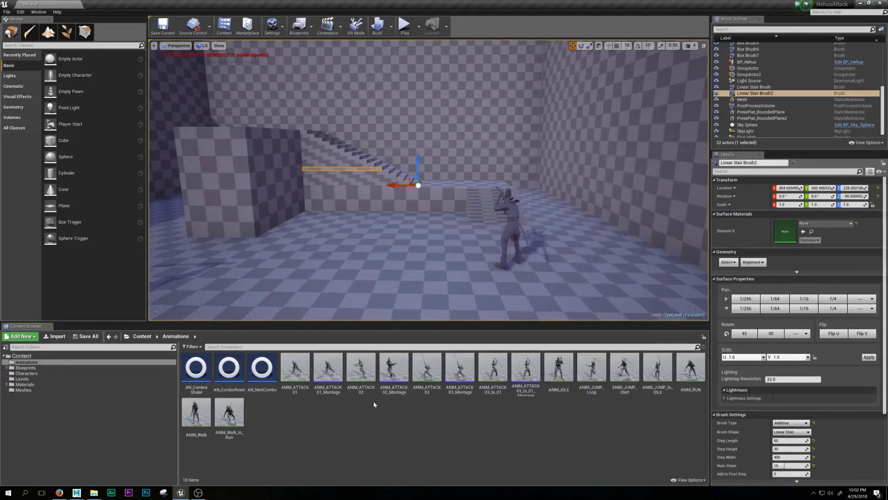
Step: Preview the ANIM_Walk and ANIM_IDLE animations, glance at AN_CameraShake, and return to the ANIM_Walk preview
double_click(197, 413)
left_click_drag(605, 175, 500, 175, "alt")
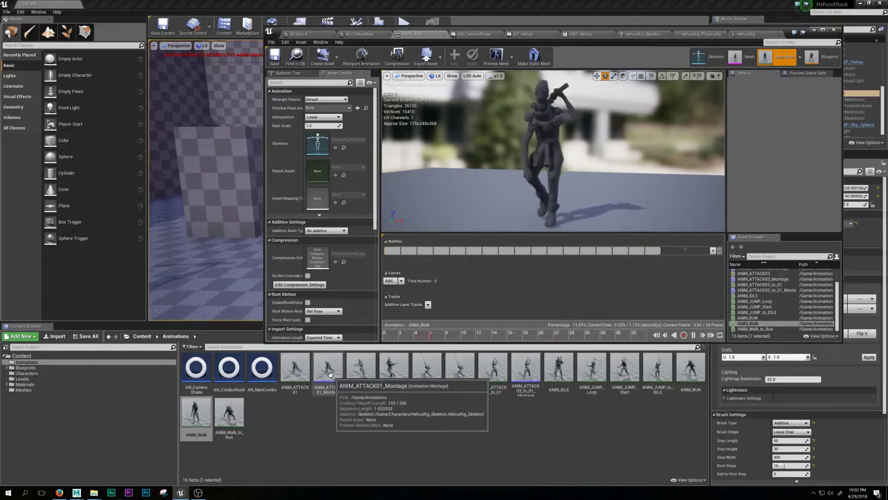
double_click(566, 380)
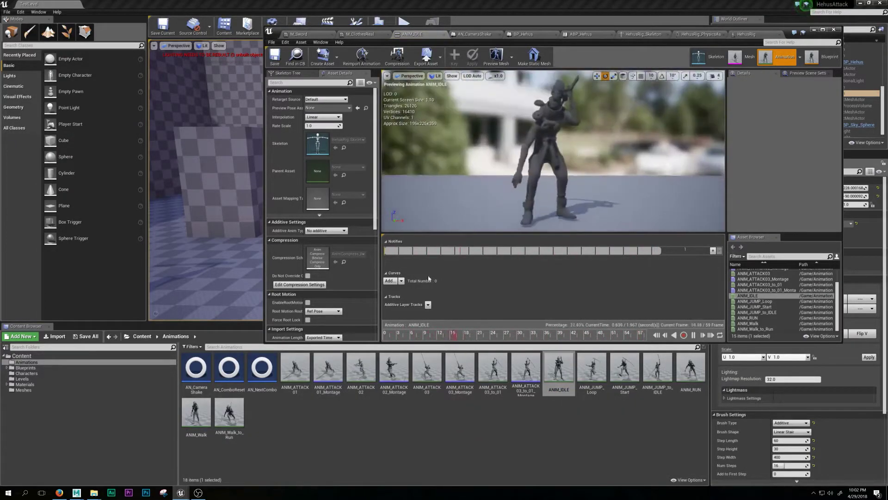
double_click(209, 414)
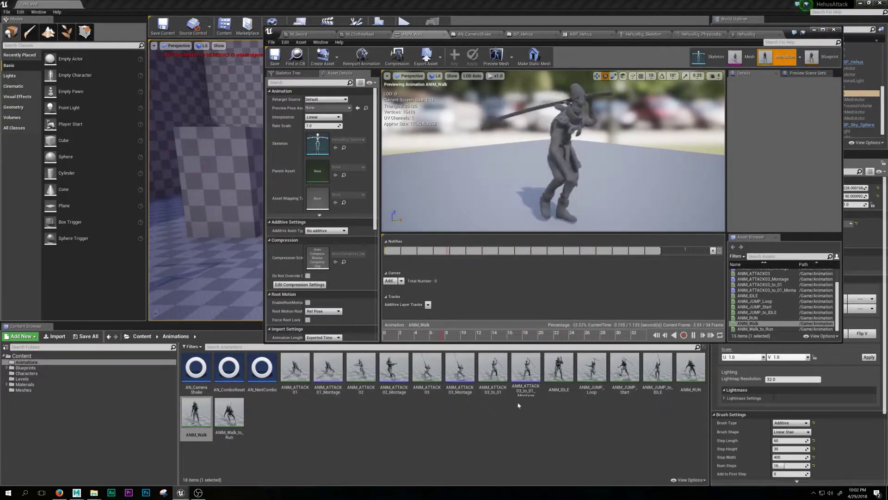
left_click(479, 35)
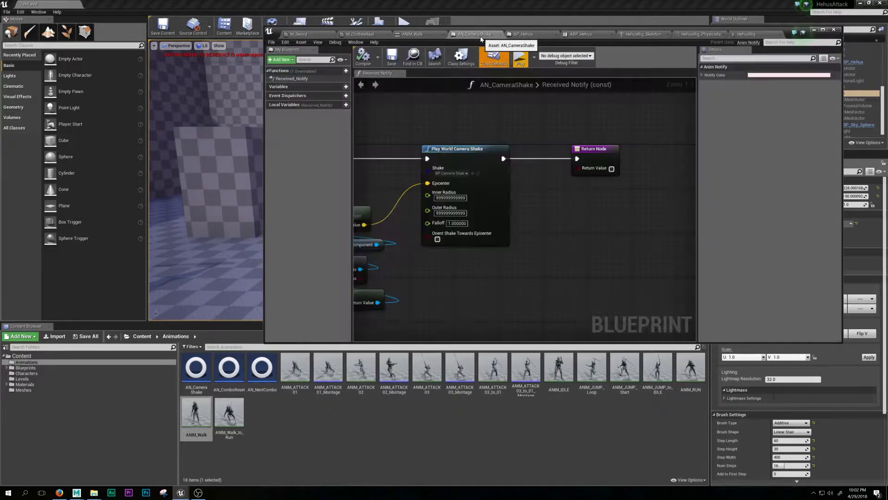
left_click(438, 36)
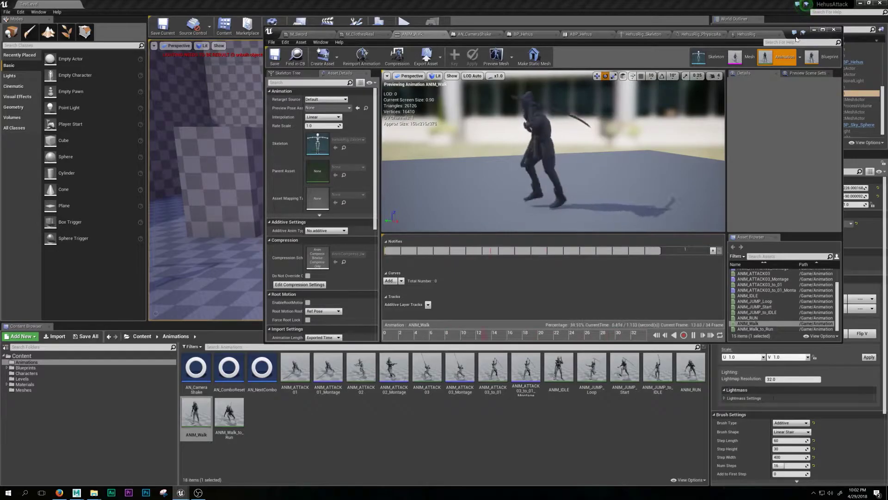
Step: In the Blueprints folder, review the parent classes offered for a new Blueprint Class, including Character, and close the picker without choosing
left_click(44, 366)
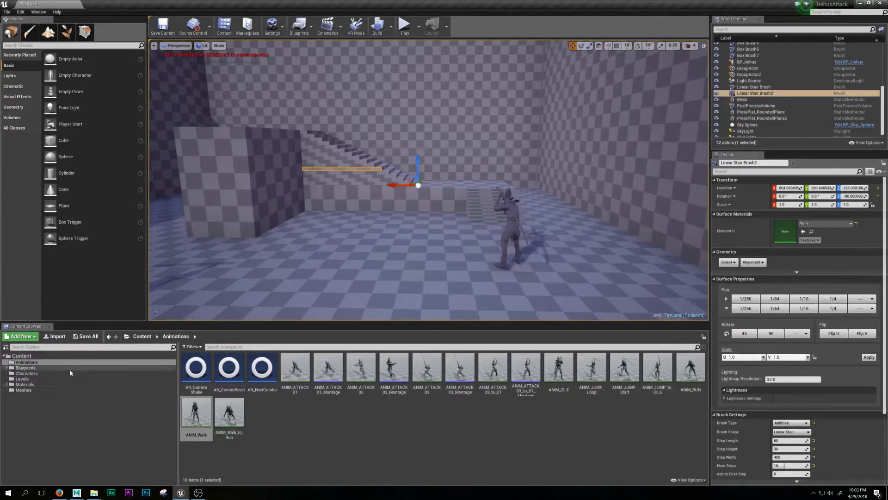
left_click(25, 368)
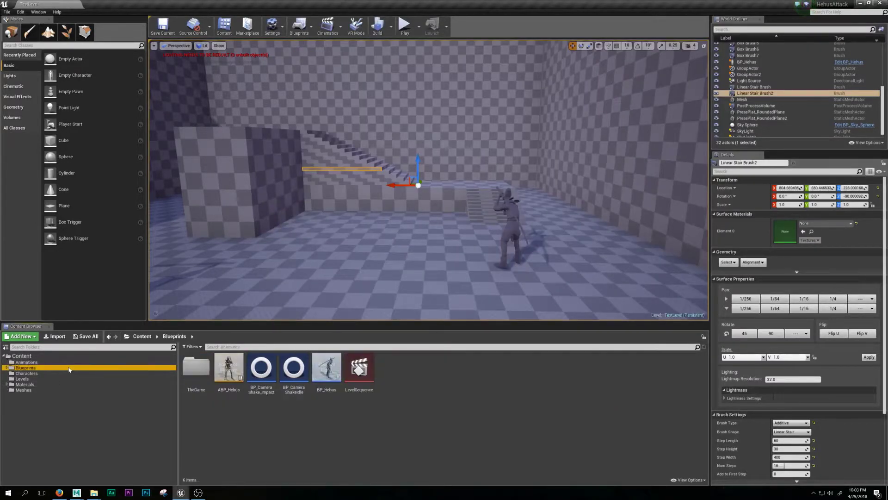
right_click(367, 415)
left_click(413, 269)
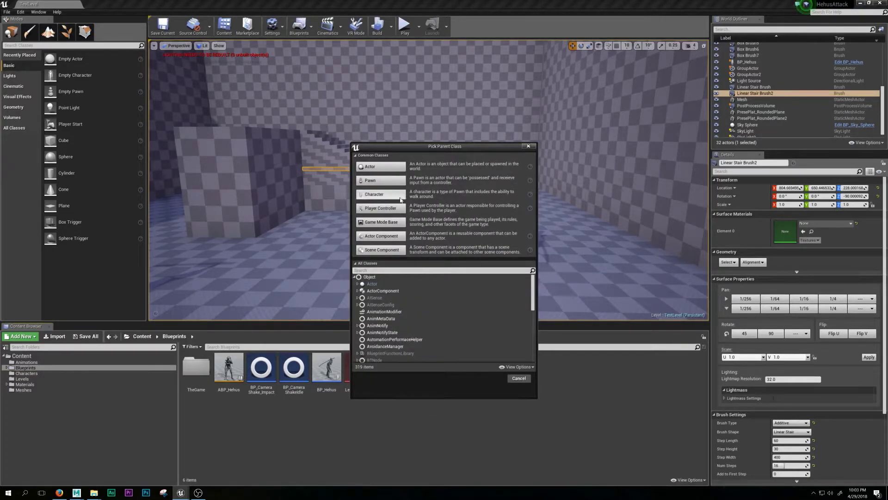
left_click(528, 146)
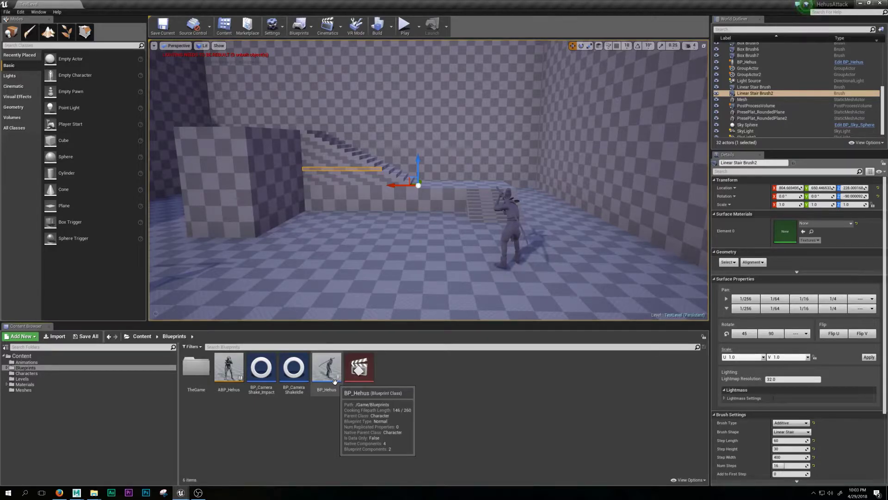
Step: Open BP_Hehus in its viewport, select the inherited Mesh component, and review its animation and skeletal mesh settings
double_click(334, 382)
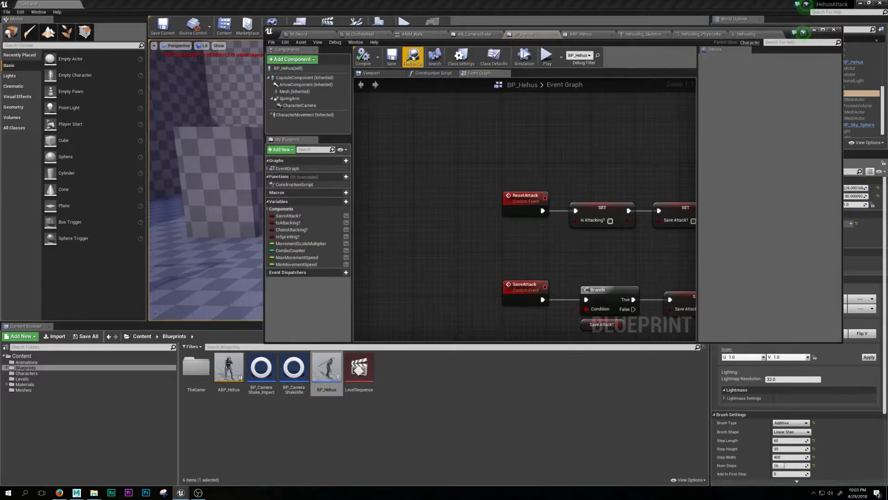
left_click(373, 73)
right_click_drag(525, 208, 483, 210)
left_click(538, 208)
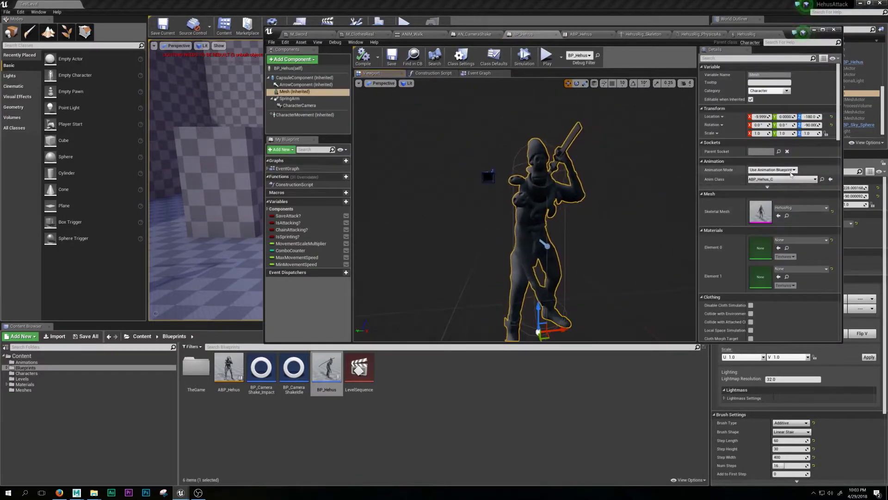
left_click(807, 161)
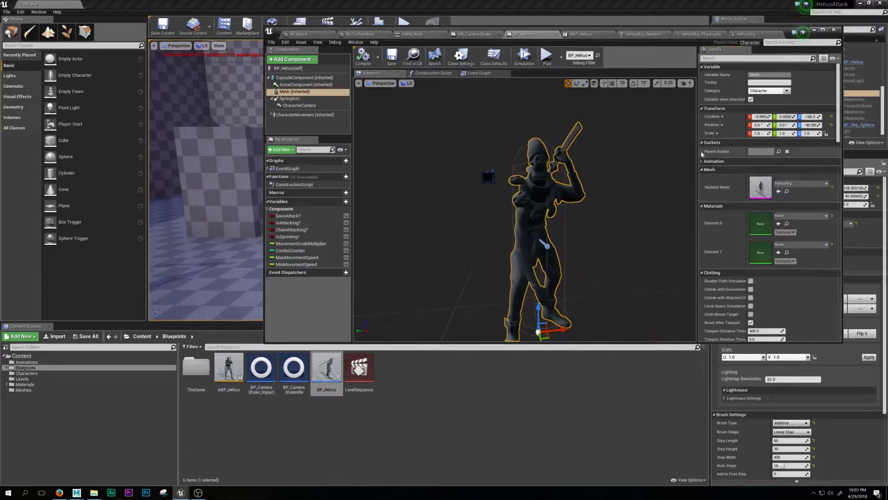
left_click(814, 161)
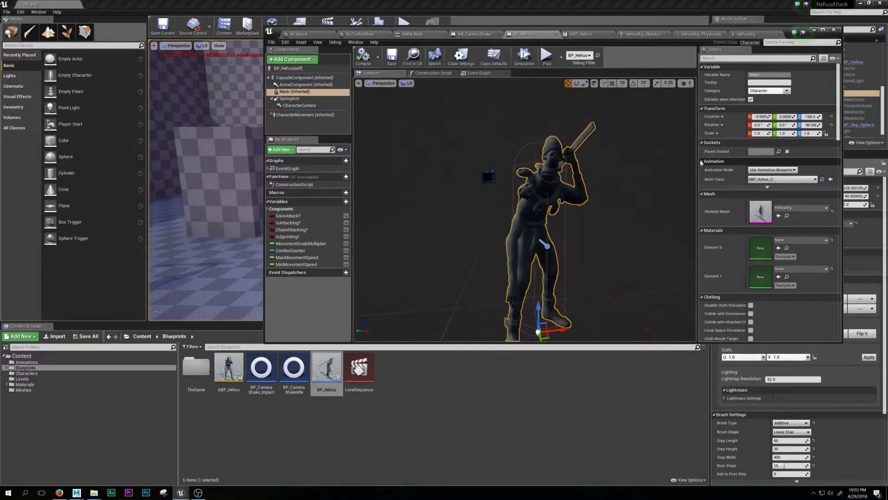
Step: Locate the ABP_Hehus asset, clear the Mesh component's Anim Class to None, and compile BP_Hehus
left_click(822, 179)
left_click(786, 179)
left_click(788, 195)
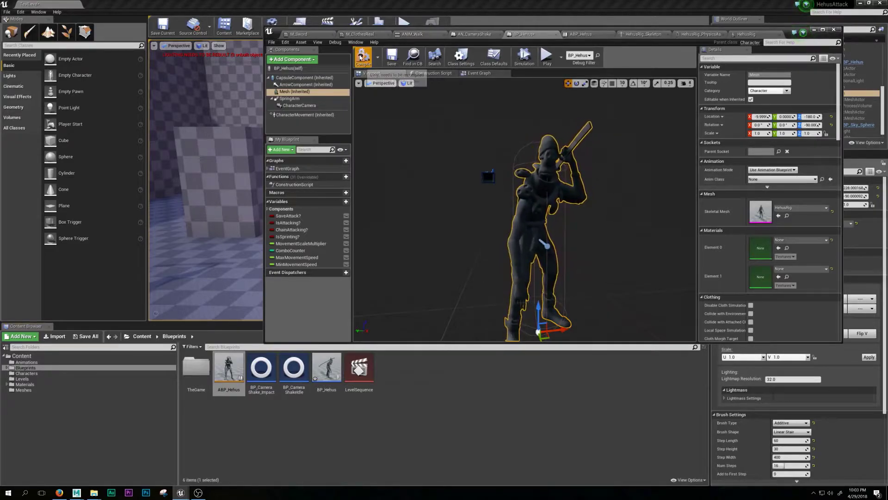
mouse_move(595, 174)
right_mouse_down("alt")
mouse_move(638, 185)
mouse_move(559, 171)
mouse_move(585, 168)
right_mouse_up("alt")
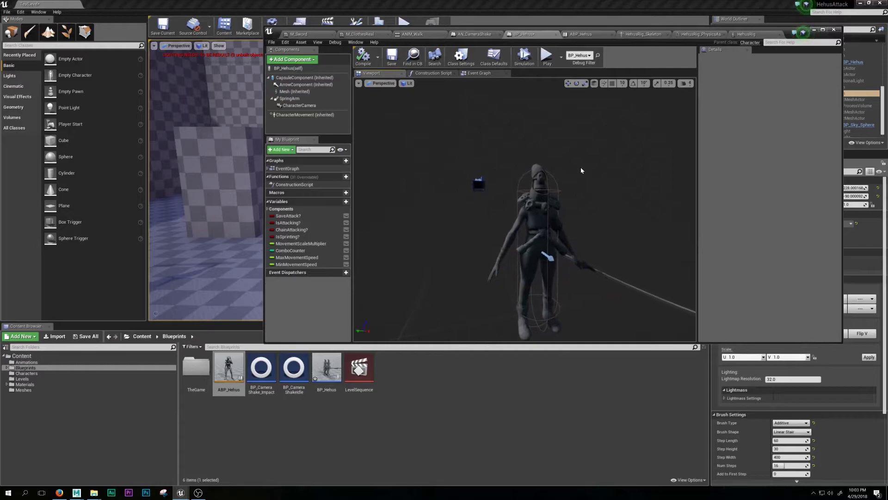
Step: Create an Animation Blueprint targeting HehusRig_Skeleton in the Blueprints folder and name it KAJLSDKLajsDa
left_click_drag(610, 31, 585, 17)
left_click(264, 409)
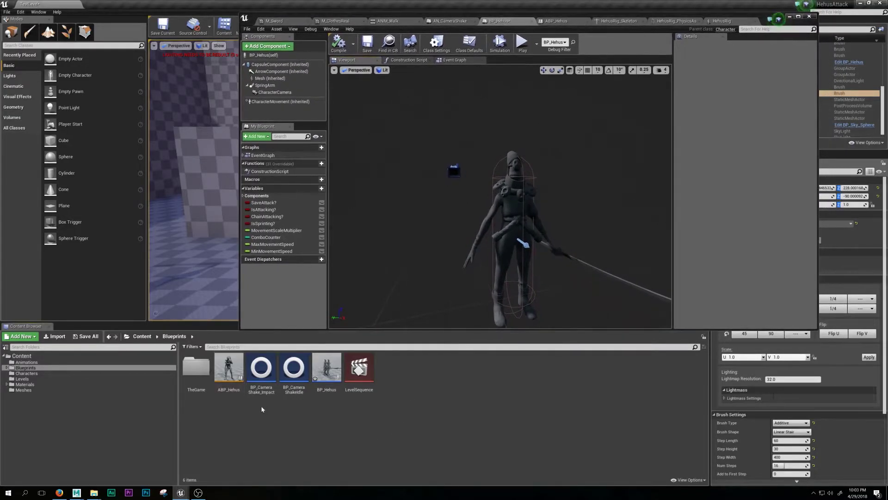
right_click(297, 416)
mouse_move(298, 414)
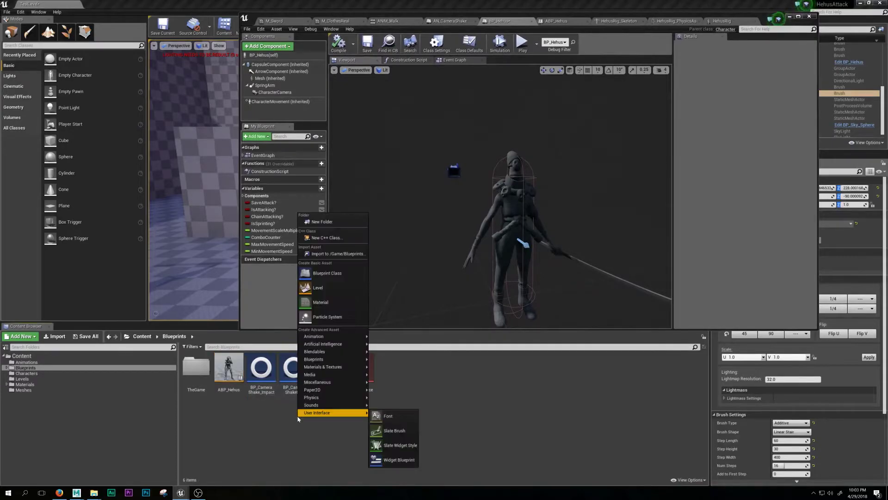
mouse_move(341, 341)
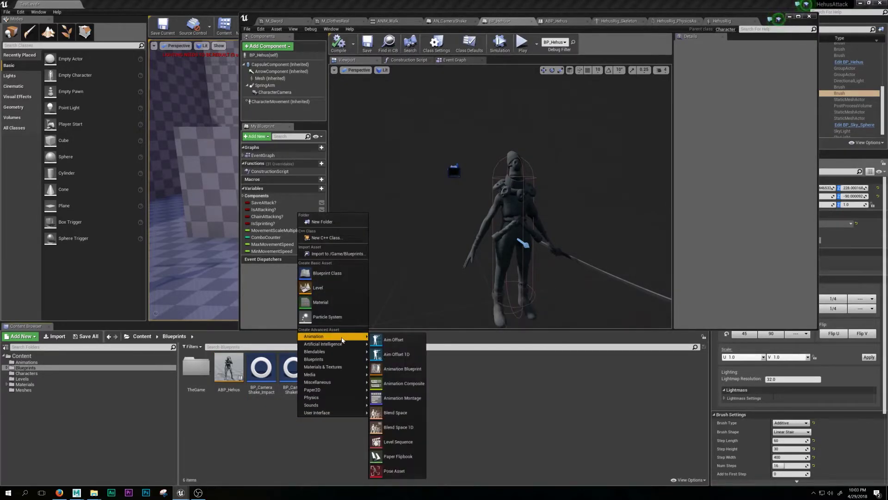
left_click(415, 369)
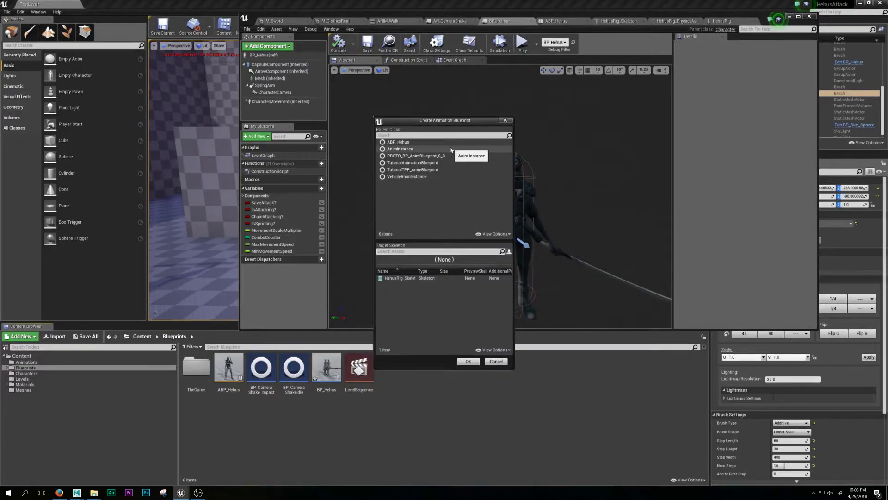
left_click(401, 277)
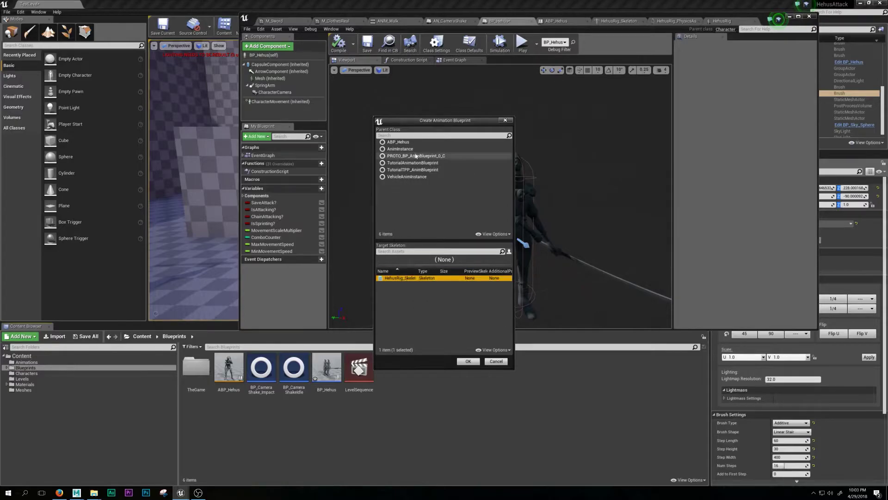
left_click(468, 361)
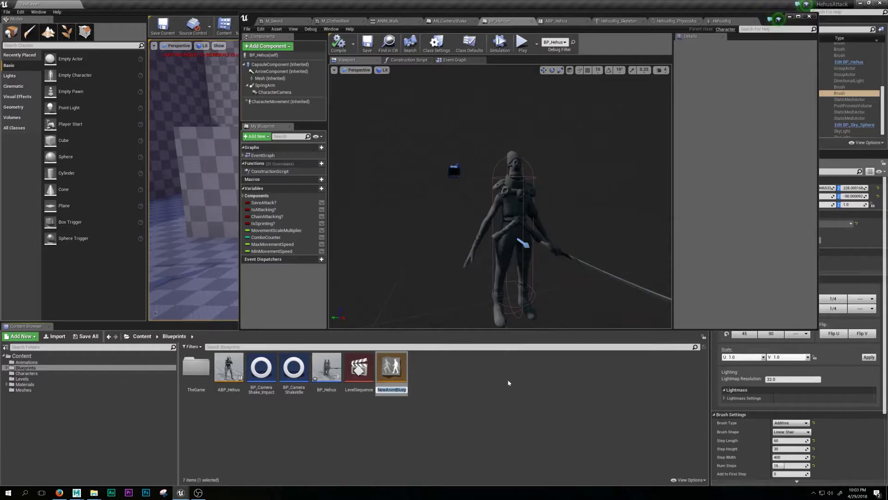
key("Return")
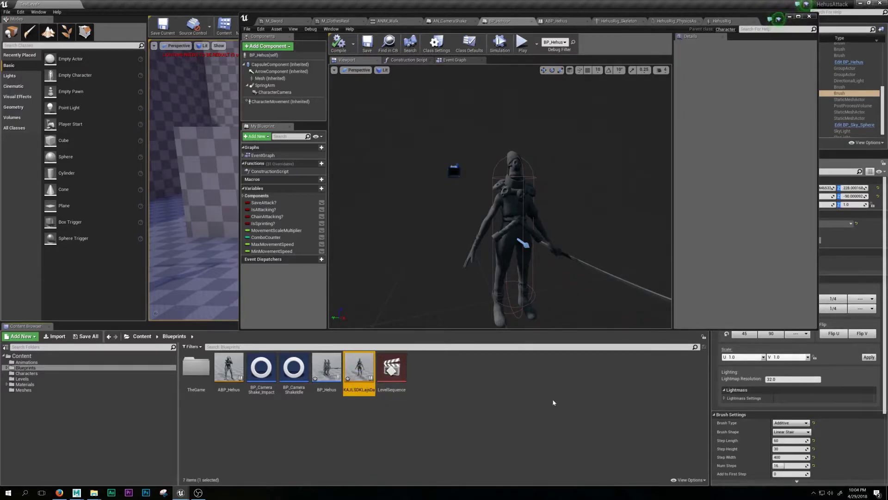
Step: Delete the KAJLSDKLajsDa Animation Blueprint from the Blueprints folder and open ABP_Hehus
key("Delete")
left_click(412, 357)
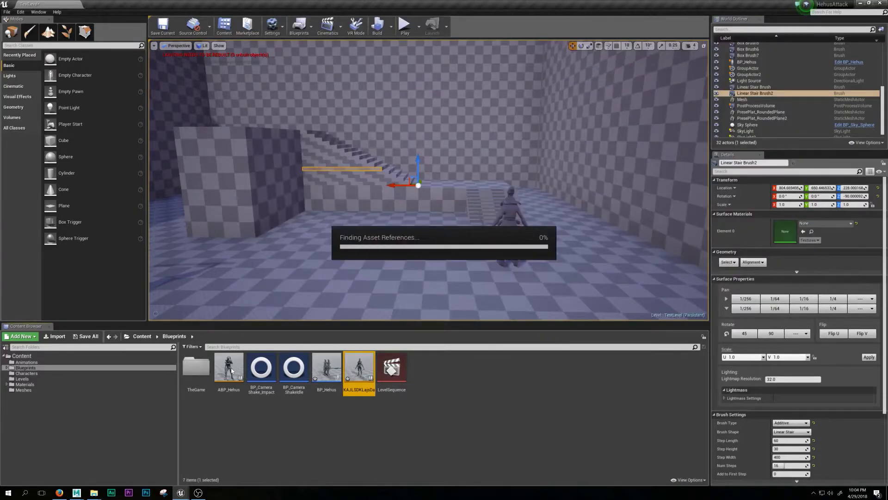
double_click(230, 369)
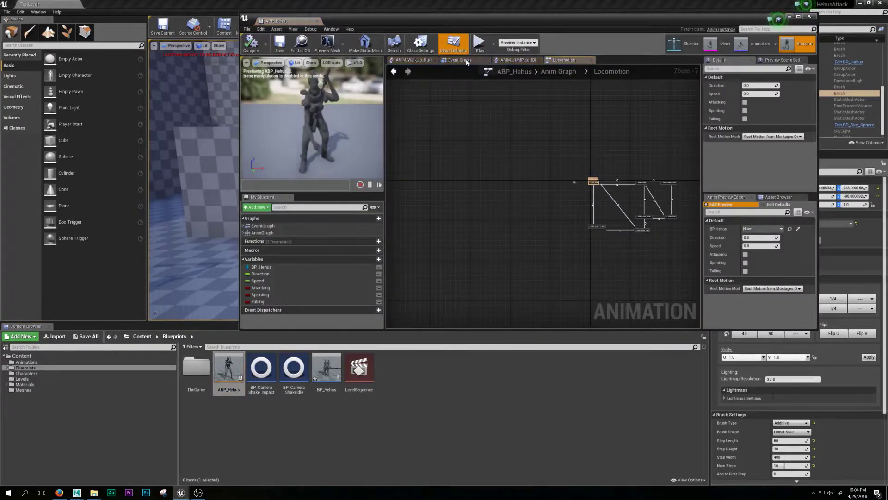
Step: Go up from the Locomotion state machine to ABP_Hehus's Anim Graph and examine its cached pose, slot and final pose nodes
left_click(459, 60)
left_click(564, 60)
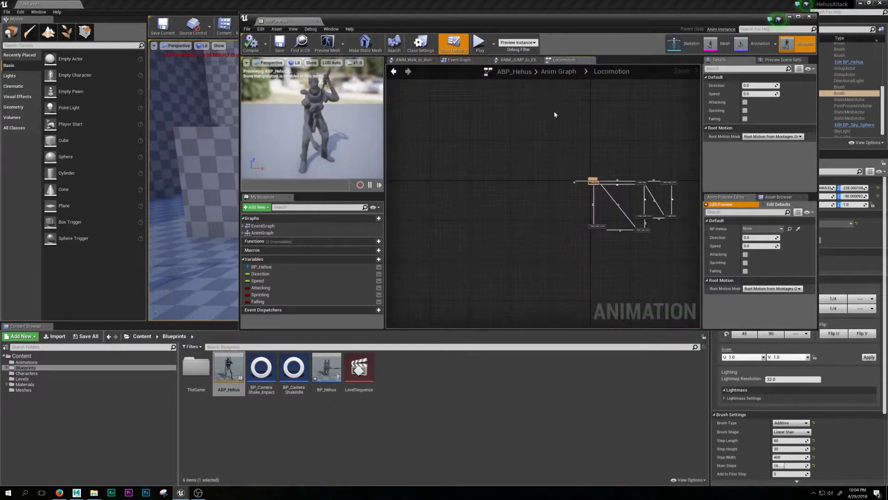
left_click(558, 75)
right_click_drag(507, 143, 504, 167)
left_click_drag(504, 168, 438, 169)
left_click(478, 143)
right_click_drag(517, 154, 567, 200)
scroll(555, 176, "down", 2)
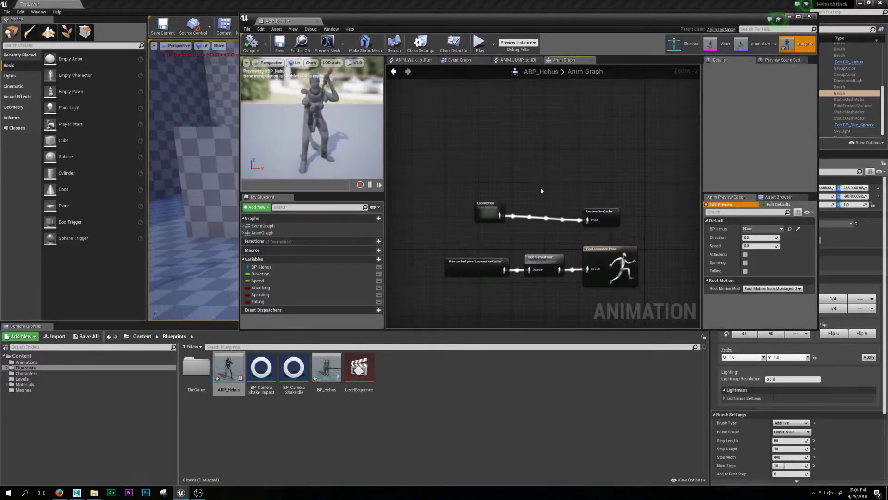
scroll(542, 184, "up", 1)
Step: Add a new state machine node to the Anim Graph, positioned just above the Locomotion node
right_click(489, 151)
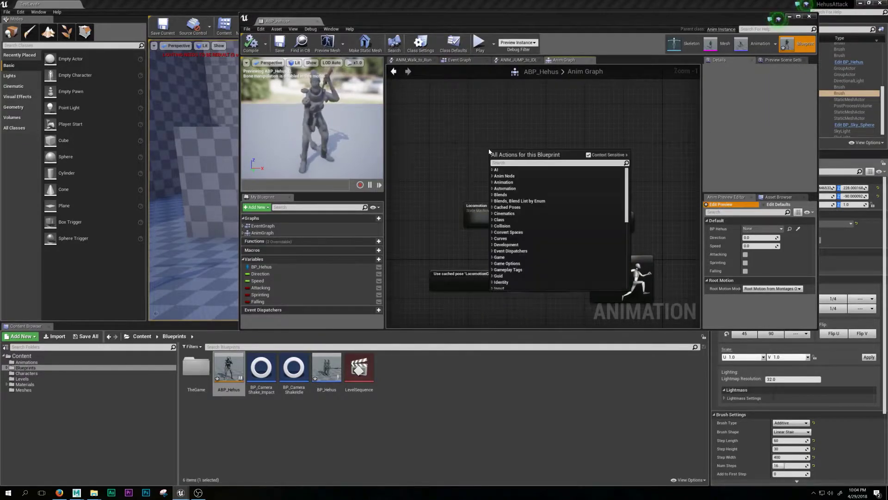
type("locom")
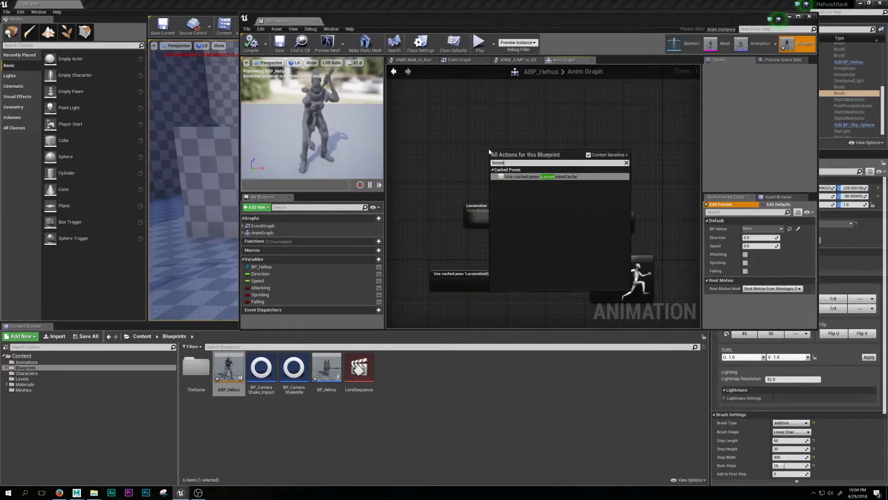
key("BackSpace")
key("BackSpace")
key("BackSpace")
key("BackSpace")
key("BackSpace")
type("state")
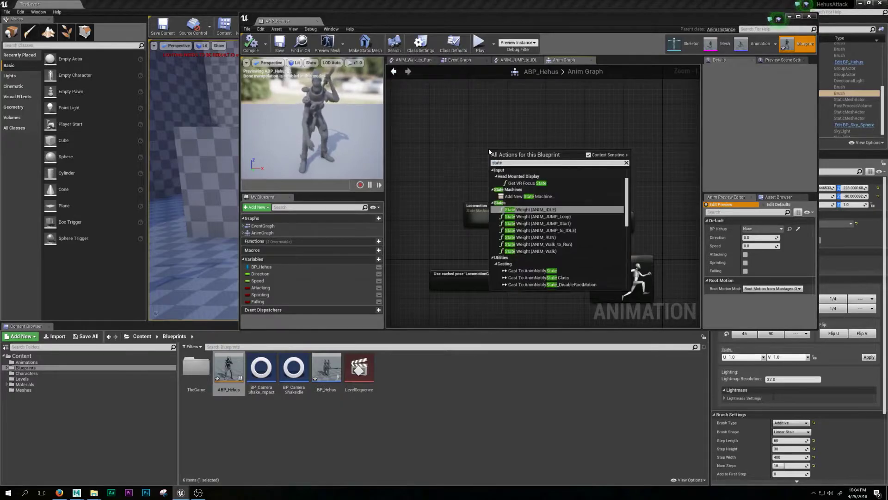
type(" machine")
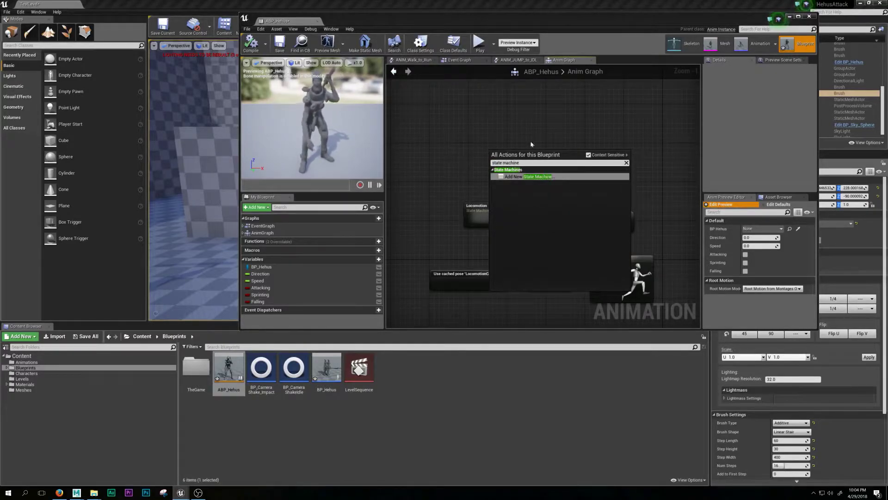
left_click(536, 176)
left_click_drag(523, 157, 496, 168)
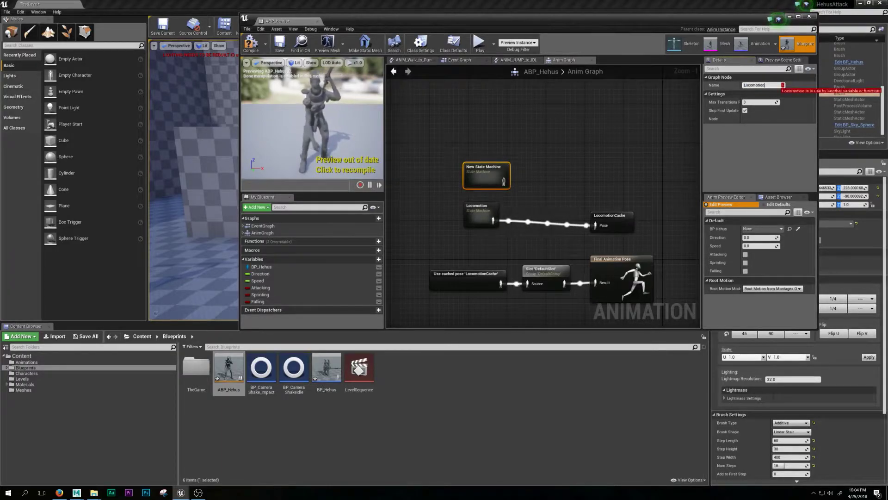
Step: Discard the name edit, and delete the new state machine node and the LocomotionCache node from the Anim Graph
key("Escape")
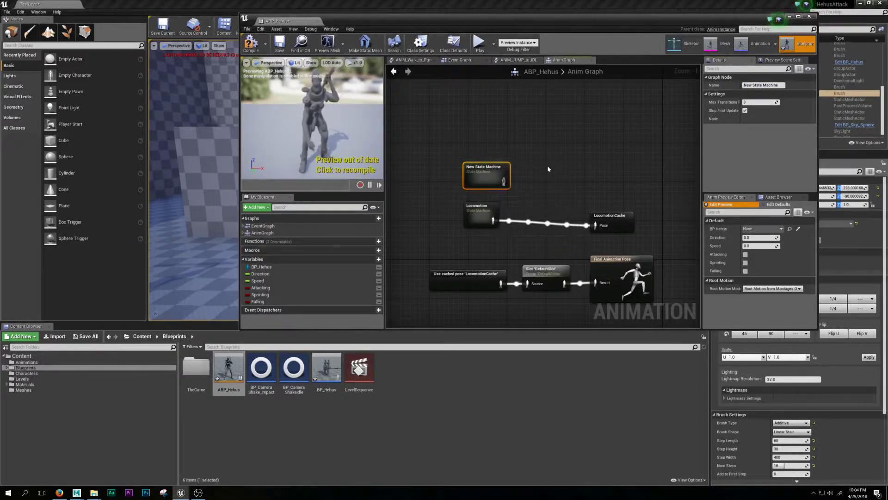
key("Delete")
left_click(613, 215)
key("Delete")
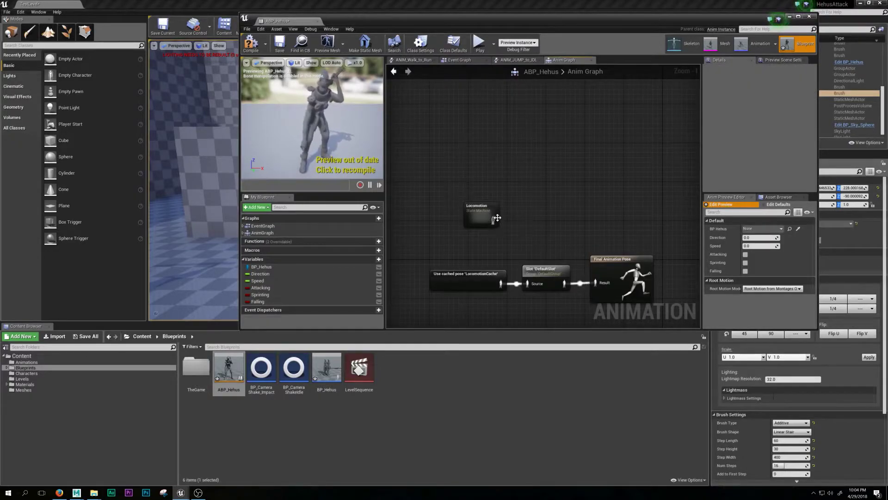
Step: Create a new saved cached pose node from the Locomotion state machine's output and align it with Locomotion
left_click_drag(547, 238, 547, 238)
left_click_drag(492, 220, 589, 221)
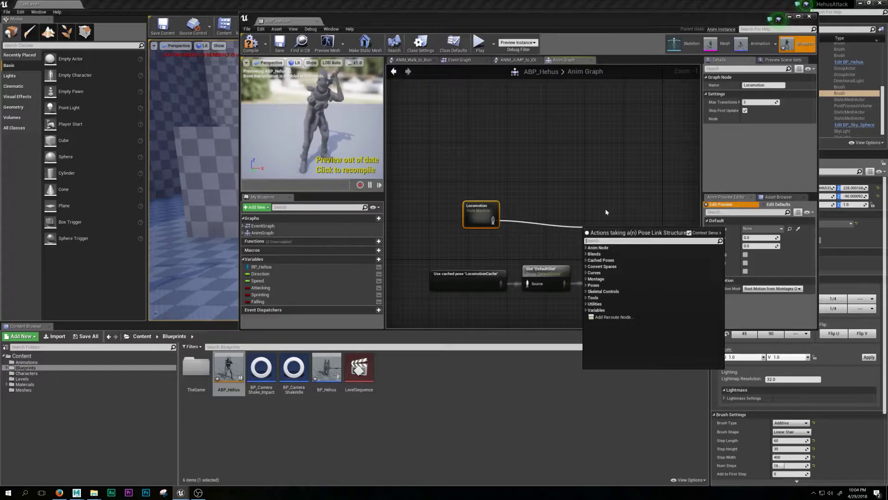
type("cache")
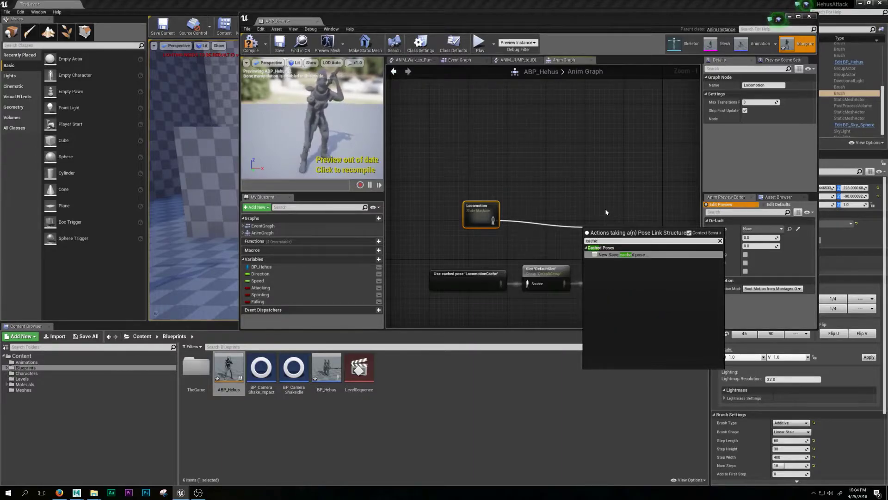
left_click(643, 254)
left_click_drag(612, 227, 602, 208)
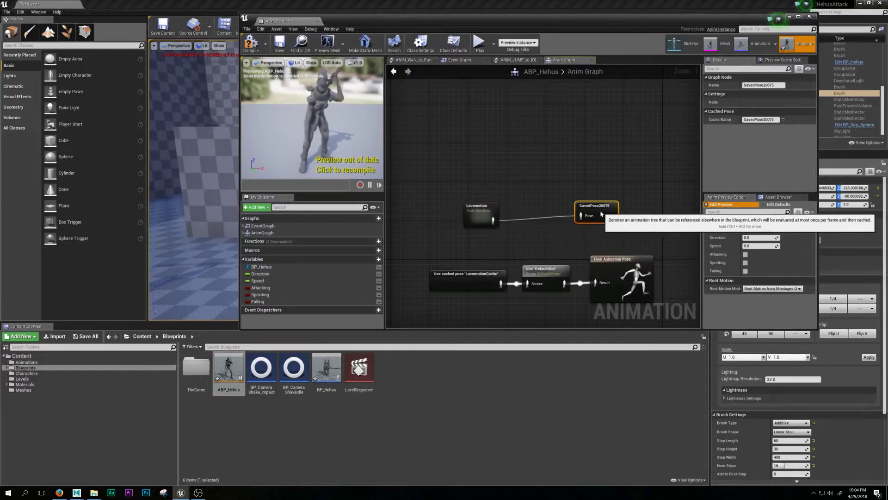
right_click_drag(529, 193, 523, 156)
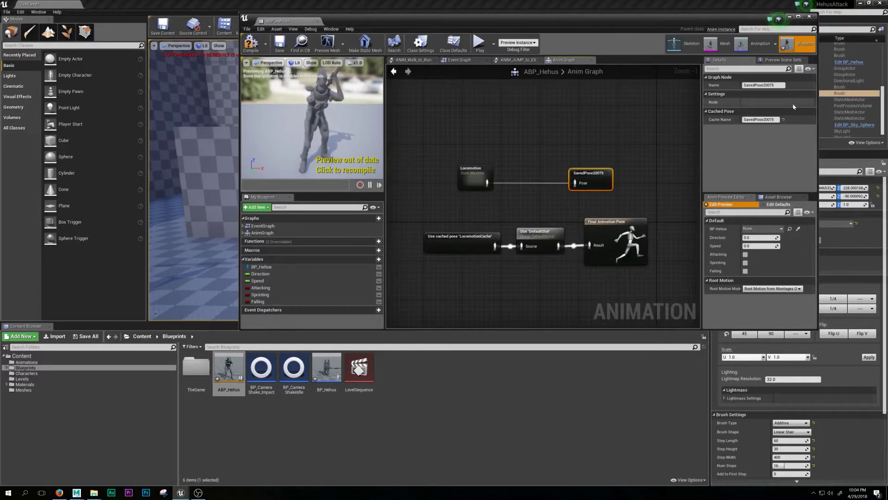
Step: Compile ABP_Hehus and open the new cached pose node's name for editing
left_click(251, 44)
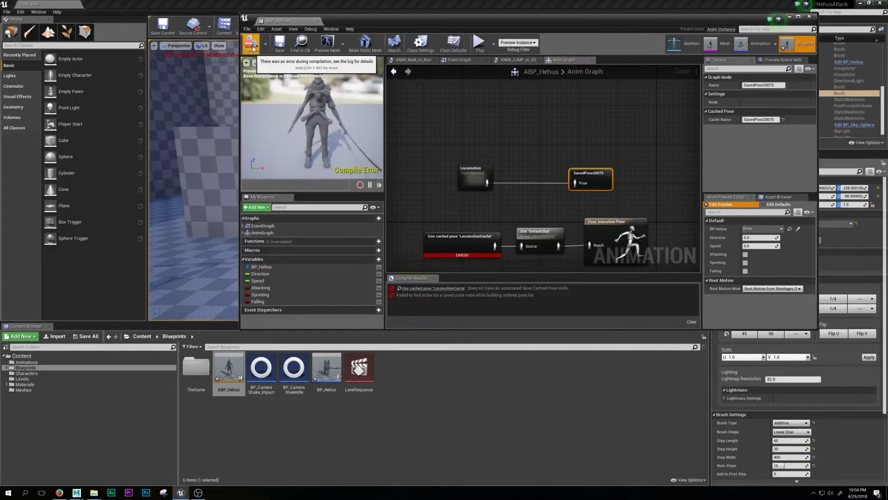
right_click_drag(559, 209, 587, 194)
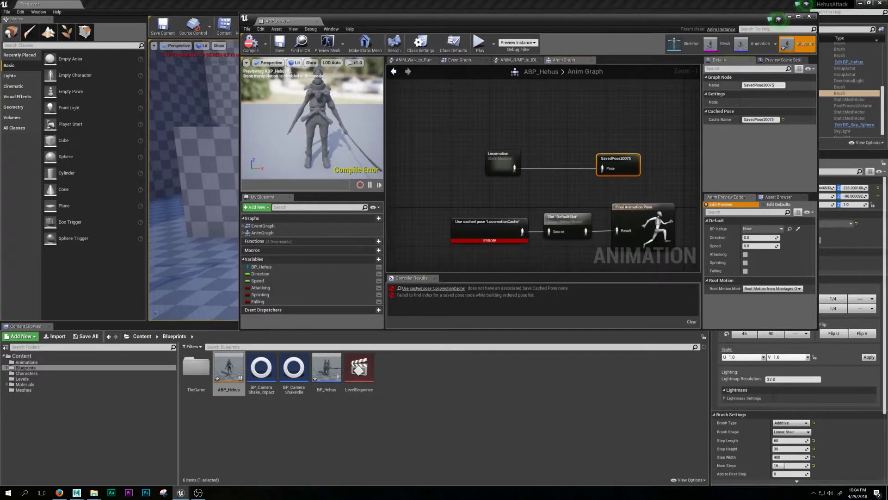
key("ctrl+a")
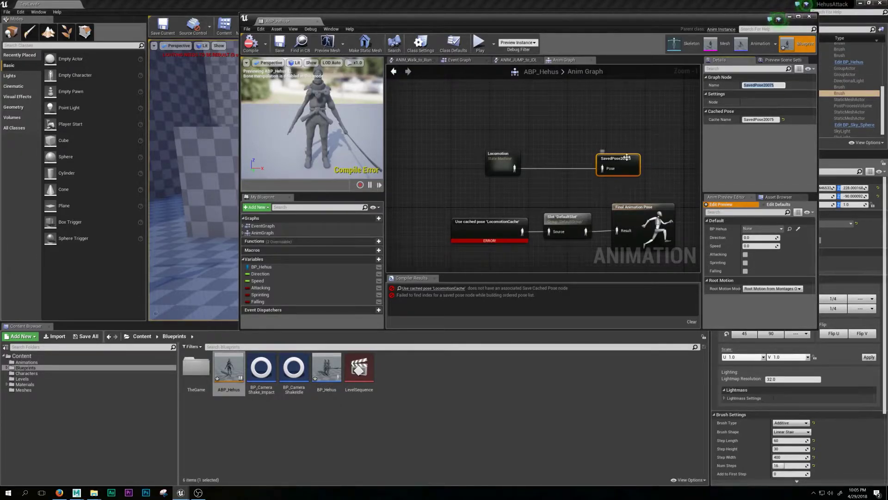
Step: Replace the Use cached pose 'LocomotionCache' node with a Use cached pose 'SavedPose20075' node feeding the DefaultSlot source
left_click(482, 230)
key("Delete")
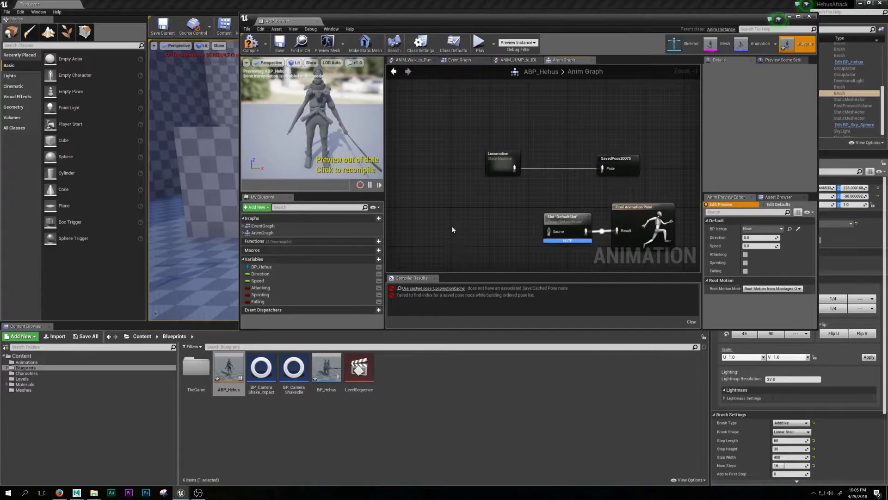
right_click_drag(453, 230, 481, 203)
left_click_drag(579, 204, 505, 204)
type("saved")
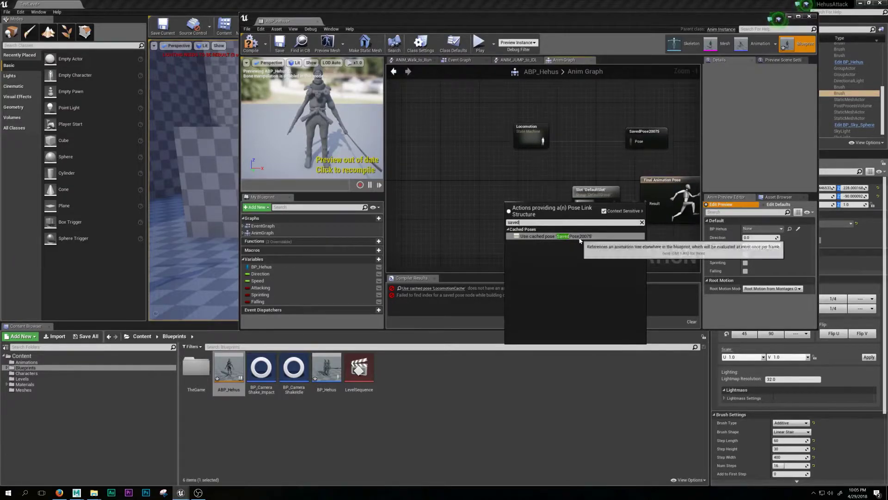
left_click(580, 237)
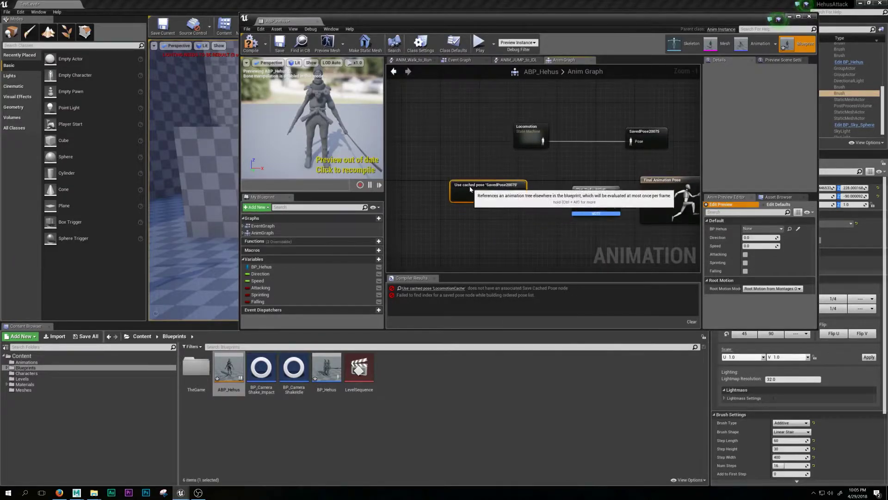
right_click_drag(513, 180, 439, 185)
left_click_drag(525, 195, 515, 195)
left_click(507, 180)
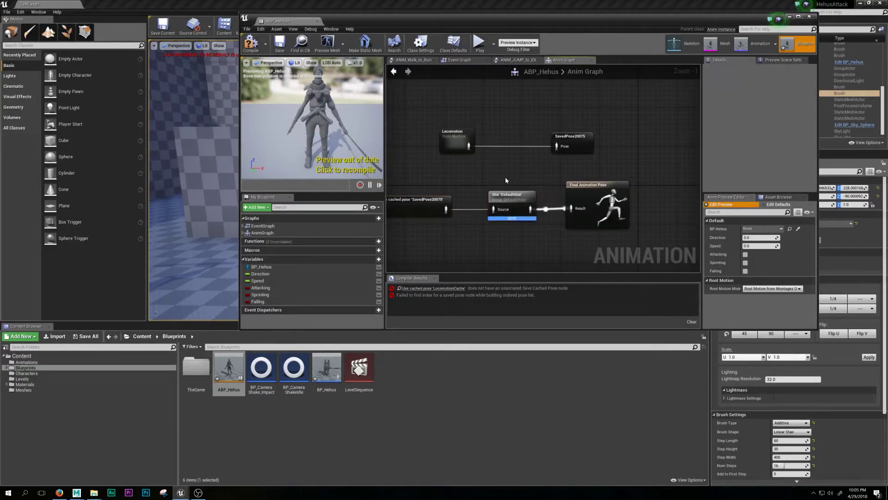
Step: Delete the DefaultSlot node and add a new Slot 'DefaultSlot' node from the Use cached pose output
right_click_drag(507, 179, 520, 182)
left_click(537, 201)
key("Delete")
left_click(461, 210)
left_click_drag(460, 211, 513, 207)
type("default")
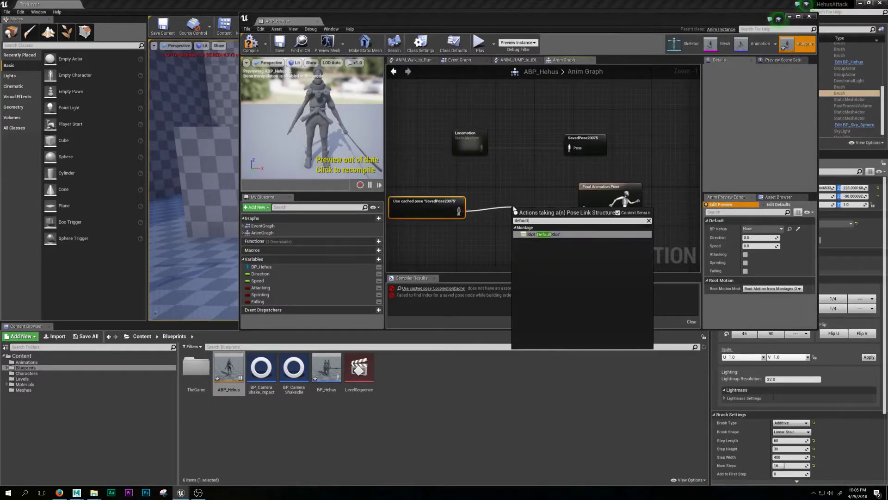
key("Return")
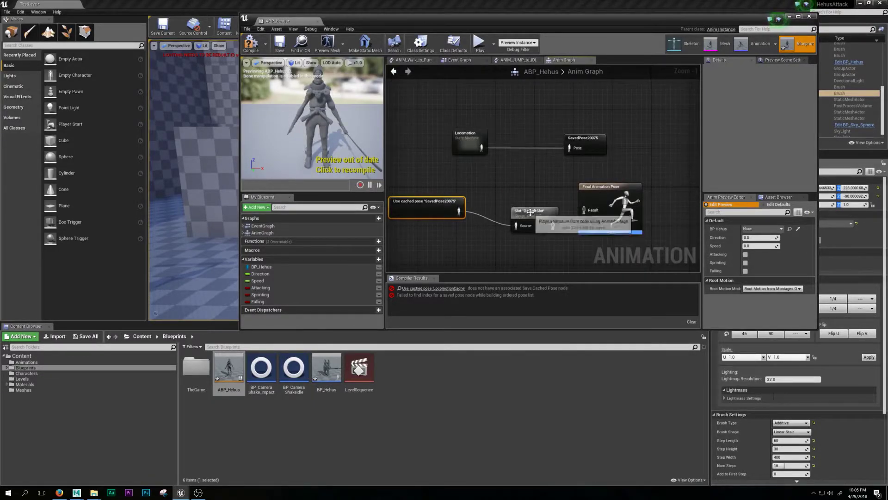
Step: Open ANIM_Walk and ANIM_ATTACK01_Montage from the Animations folder, and examine the montage's slot setting and preview
left_click(26, 362)
double_click(197, 411)
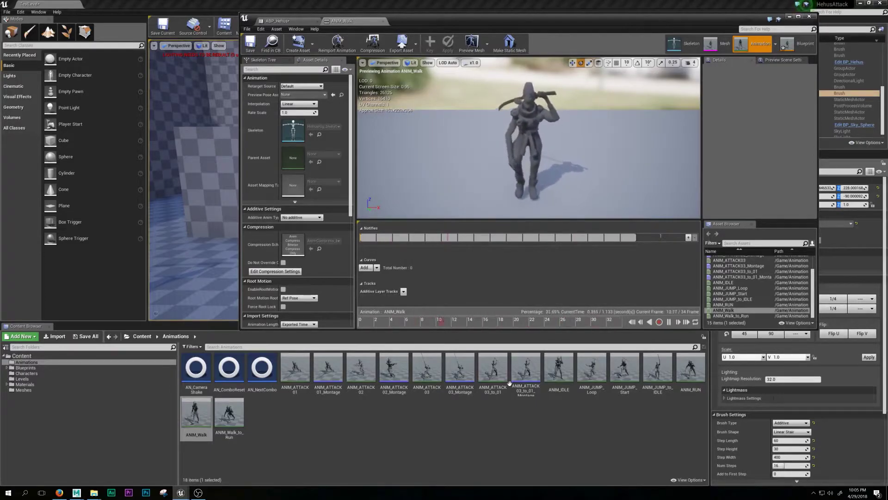
double_click(328, 370)
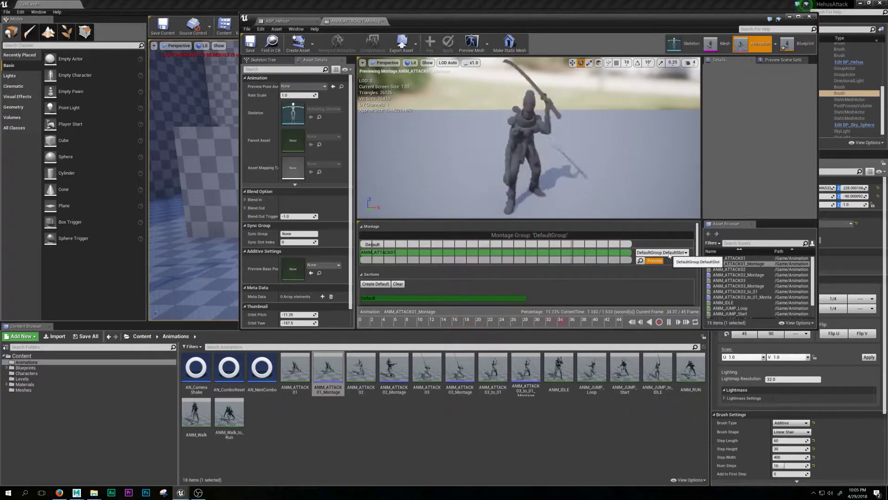
left_click_drag(697, 232, 688, 207)
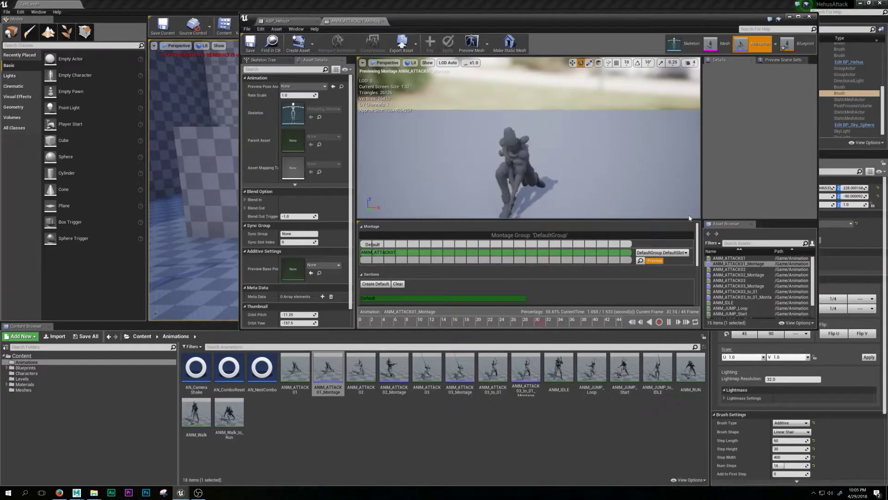
left_click_drag(680, 209, 744, 180, "alt")
mouse_move(566, 169)
right_mouse_down()
mouse_move(576, 187)
mouse_move(567, 168)
right_mouse_up()
right_click_drag(614, 185, 648, 196)
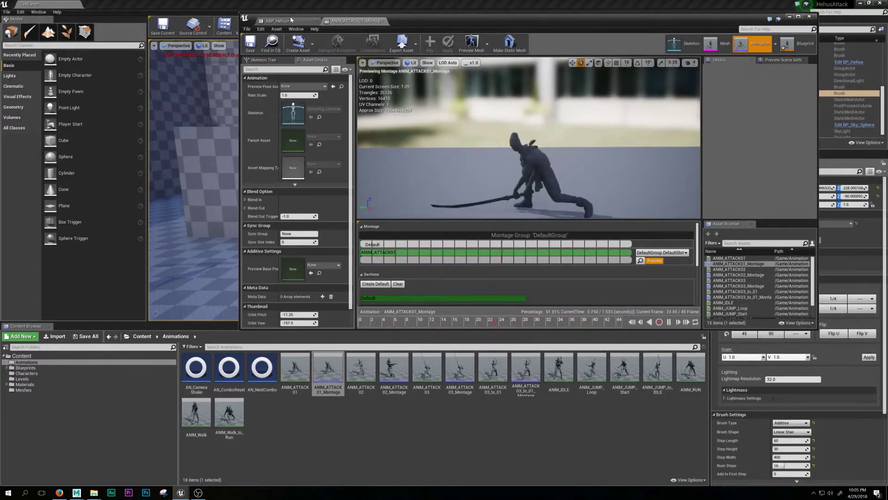
Step: Back in ABP_Hehus, connect the DefaultSlot output to the Final Animation Pose result and compile the blueprint
left_click(287, 22)
right_click_drag(537, 201, 555, 205)
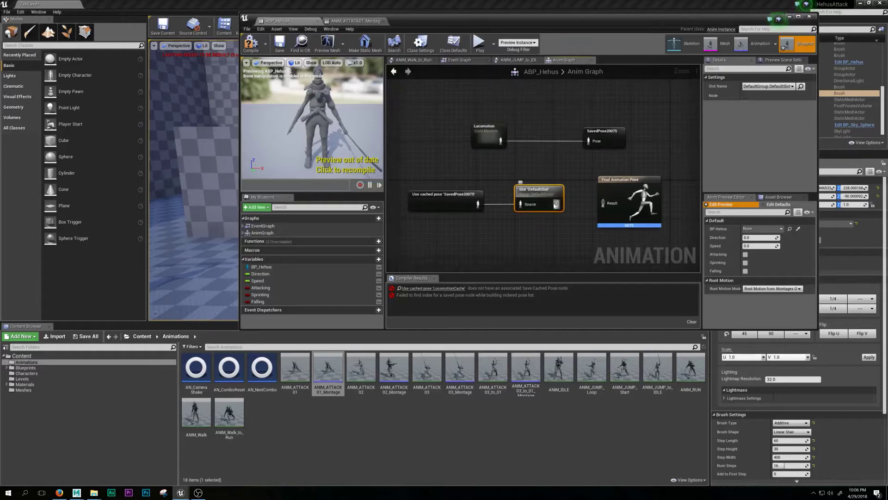
left_click(445, 133)
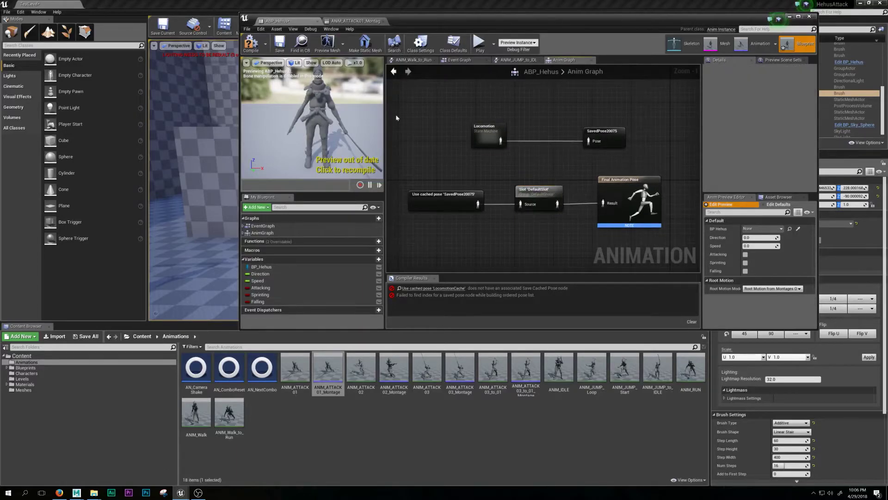
left_click(251, 44)
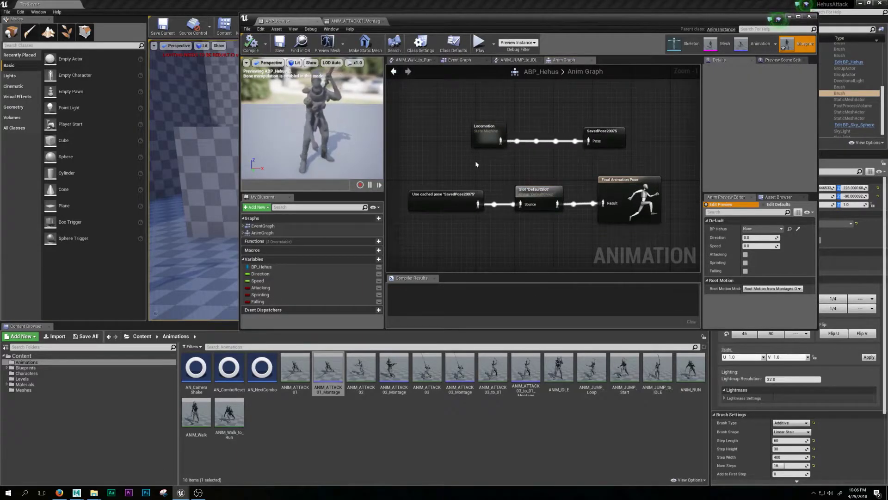
Step: Look through ABP_Hehus's open graphs, and open the Locomotion state machine to examine its states and transitions
right_click_drag(487, 141, 491, 154)
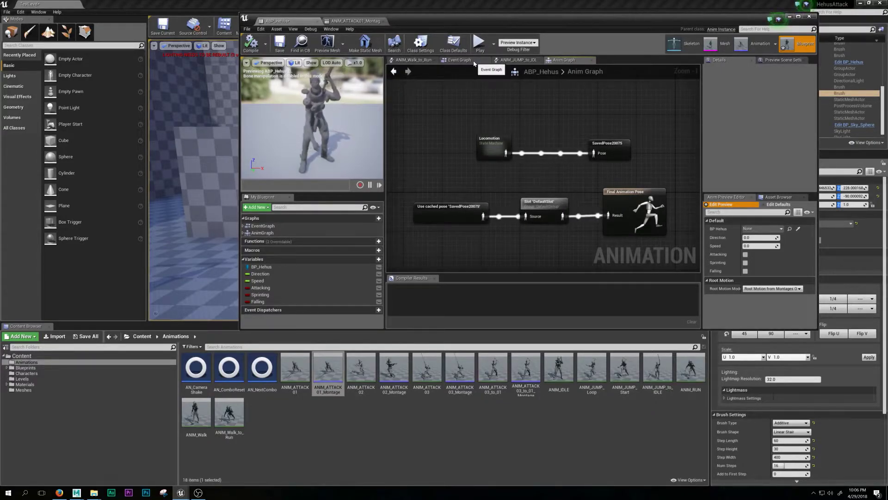
left_click(473, 62)
left_click(523, 60)
left_click(569, 61)
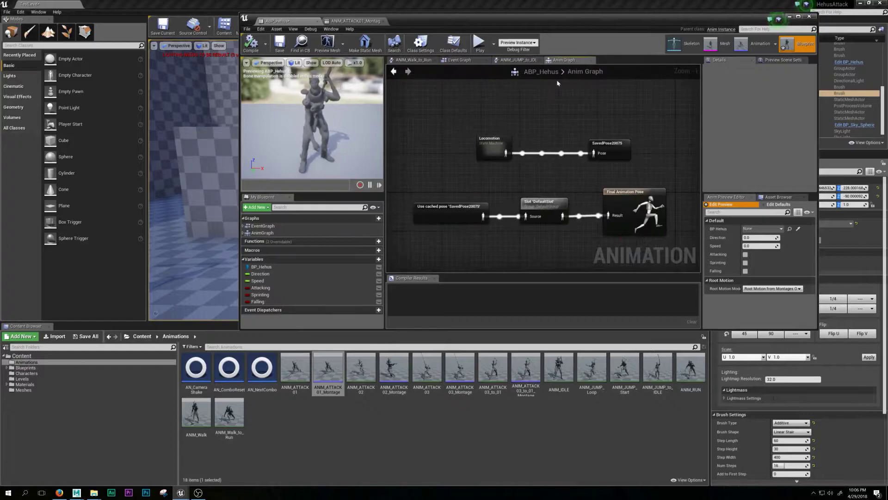
double_click(487, 140)
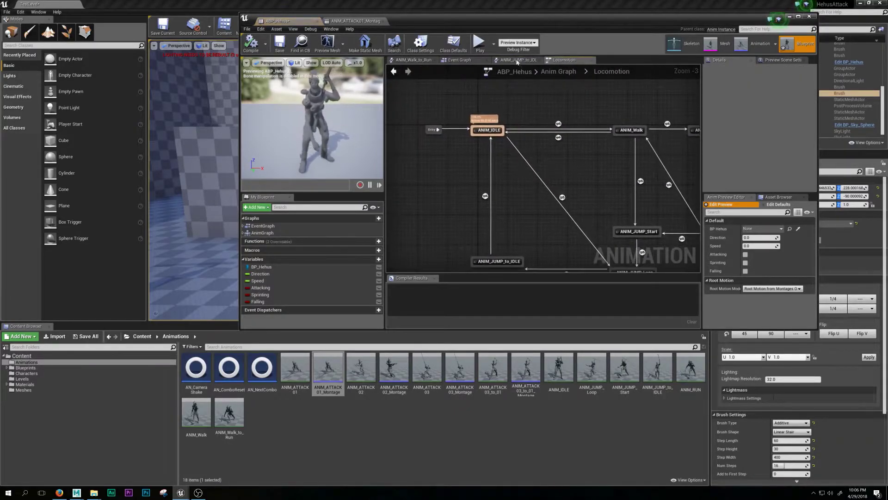
left_click(572, 72)
double_click(546, 199)
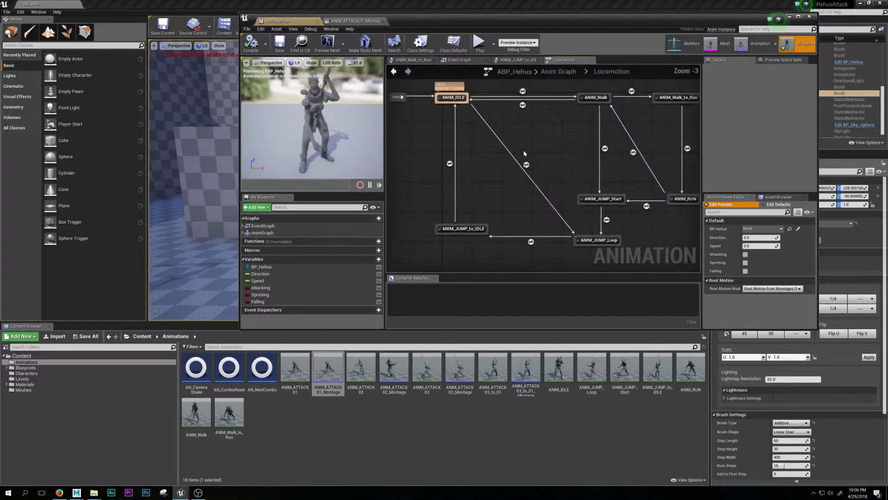
Step: Examine the Entry, ANIM_IDLE and ANIM_Walk states and their transitions in the Locomotion state machine
right_click_drag(483, 158, 452, 183)
scroll(552, 185, "down", 2)
scroll(535, 185, "up", 3)
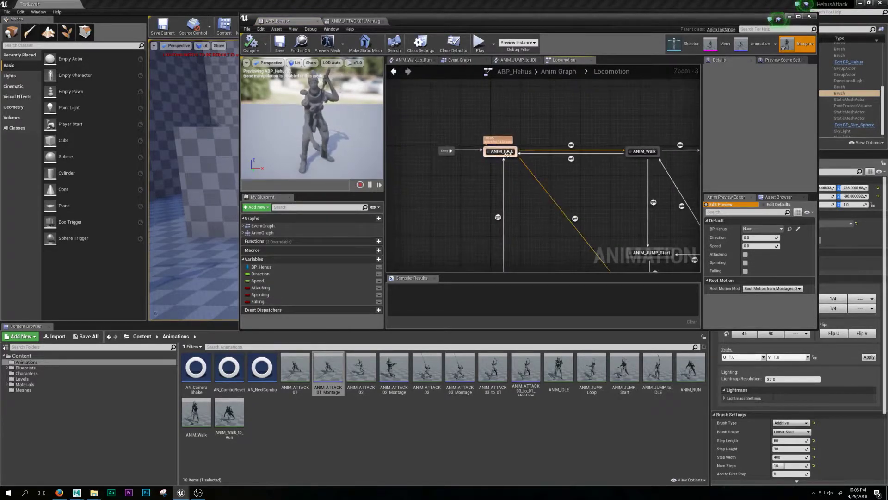
right_click_drag(457, 155, 495, 140)
right_click(446, 101)
left_click(425, 97)
right_click_drag(456, 111, 483, 170)
left_click_drag(514, 193, 453, 123)
left_click(461, 106)
right_click_drag(550, 163, 442, 147)
scroll(515, 145, "up", 3)
scroll(483, 125, "up", 1)
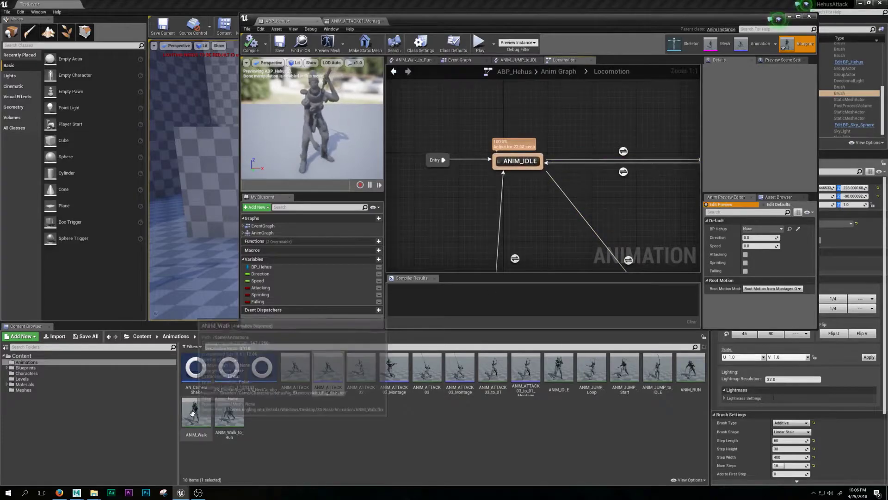
Step: Add a second ANIM_IDLE state to the Locomotion graph from the ANIM_IDLE animation asset, placing it above the existing ANIM_IDLE state
left_click_drag(571, 383, 603, 118)
right_click_drag(604, 118, 586, 140)
left_click_drag(586, 139, 505, 142)
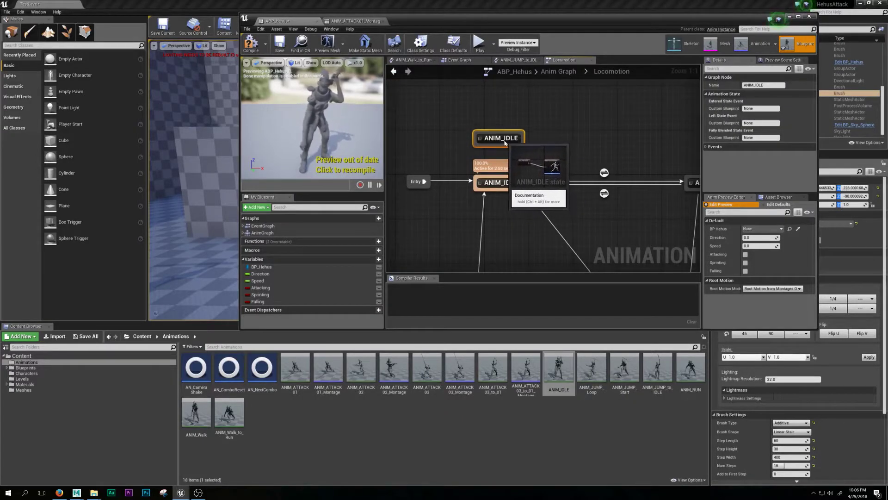
left_click(556, 141)
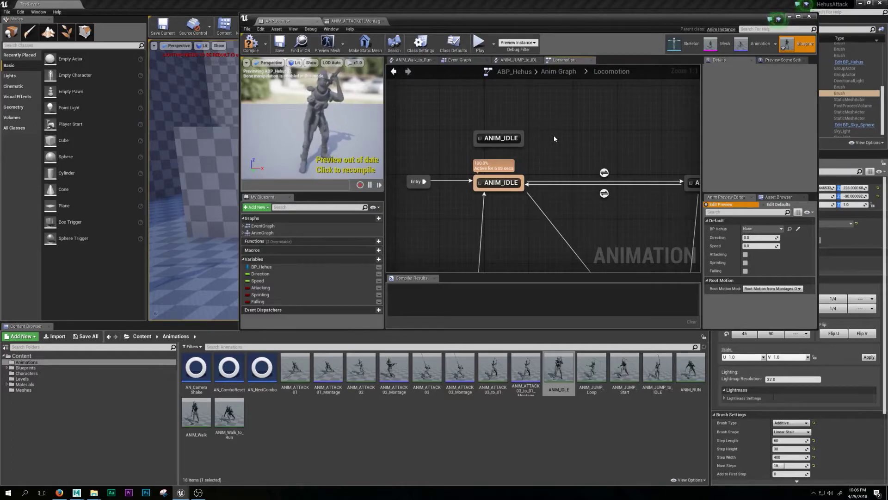
right_click_drag(554, 138, 465, 139)
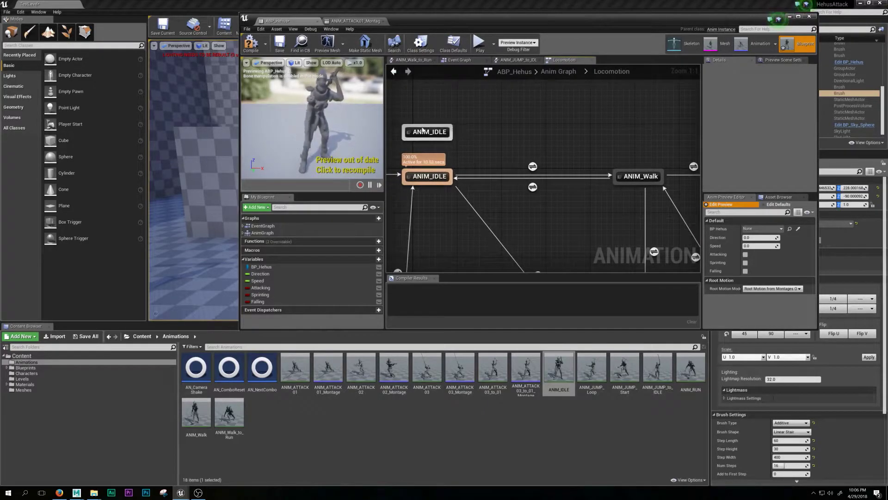
Step: Delete the duplicate ANIM_IDLE state and link Entry to the original ANIM_IDLE state
right_click_drag(456, 133, 499, 135)
left_click(481, 141)
key("Delete")
right_click_drag(408, 168, 441, 168)
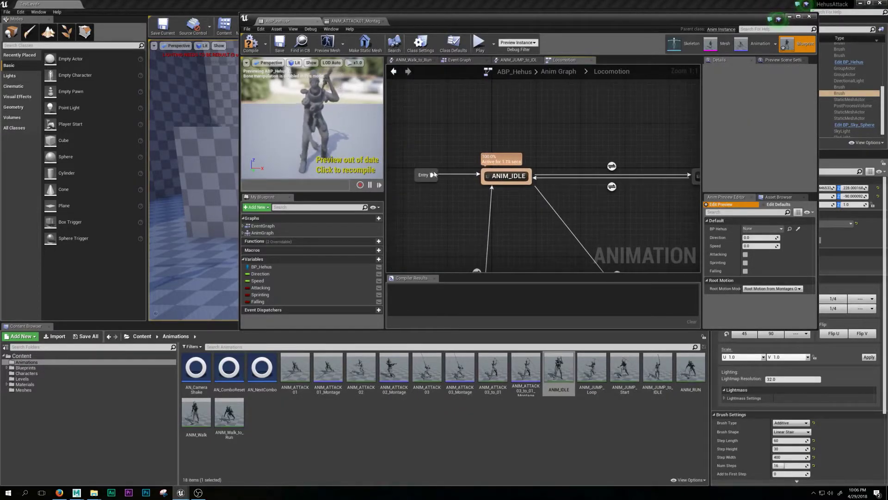
left_click_drag(432, 175, 482, 184)
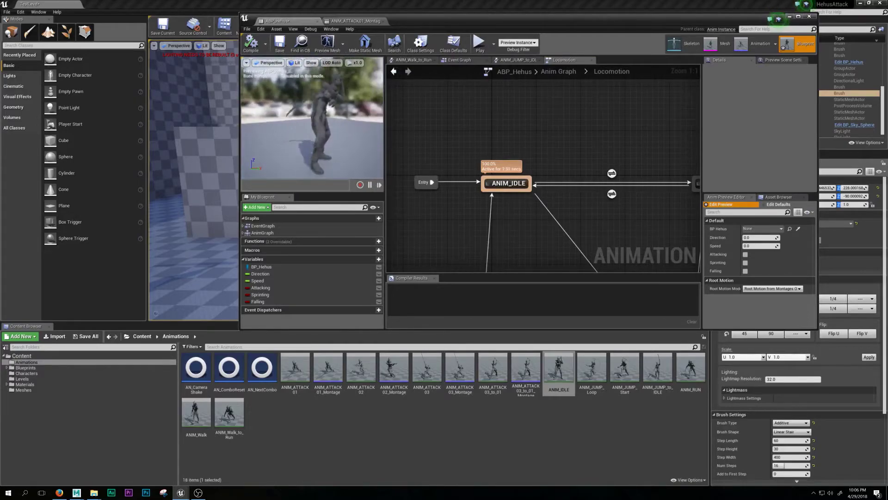
Step: Minimize the ABP_Hehus editor to inspect the ANIM_IDLE actor in the level, and return to the Locomotion graph
left_click_drag(494, 28, 376, 87)
scroll(516, 199, "down", 3)
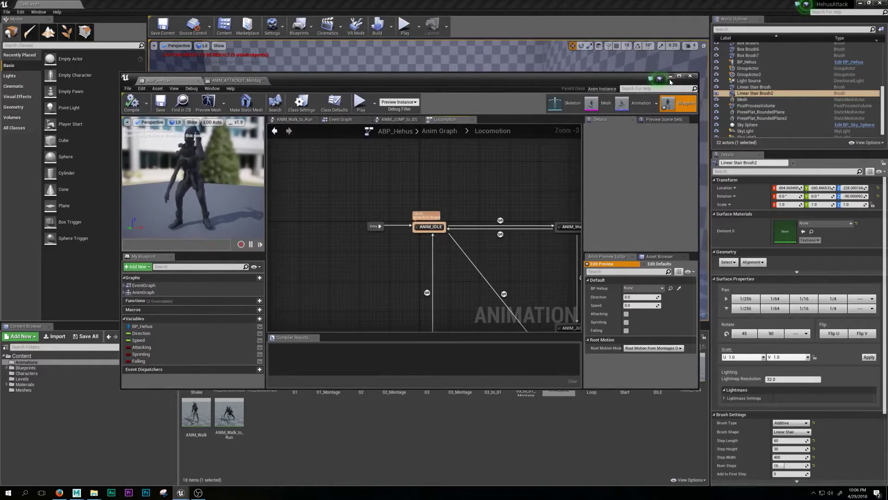
left_click(670, 77)
right_click_drag(462, 176, 444, 209)
key("w")
key("alt+s")
left_click(440, 139)
right_click_drag(509, 131, 425, 167)
key("d")
left_click_drag(526, 144, 331, 175)
right_click_drag(331, 175, 296, 178)
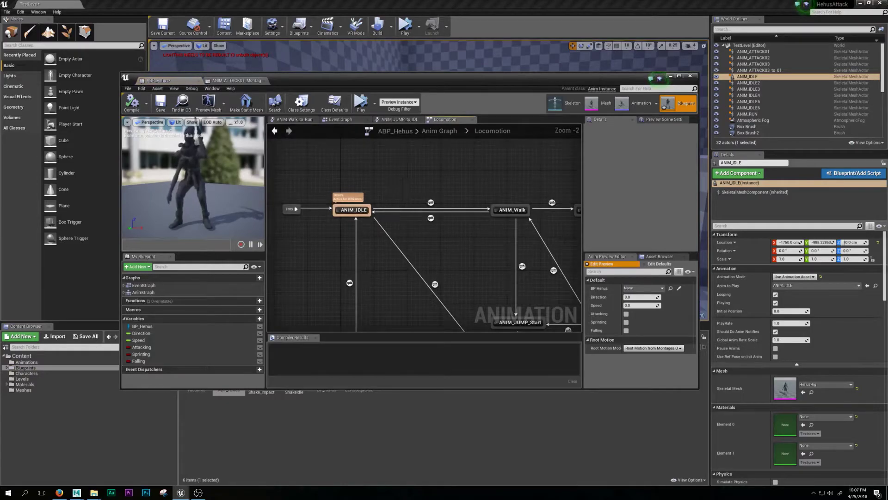
Step: Try adding another ANIM_Walk state to the Locomotion graph from the Animations folder, and delete it
scroll(458, 178, "up", 2)
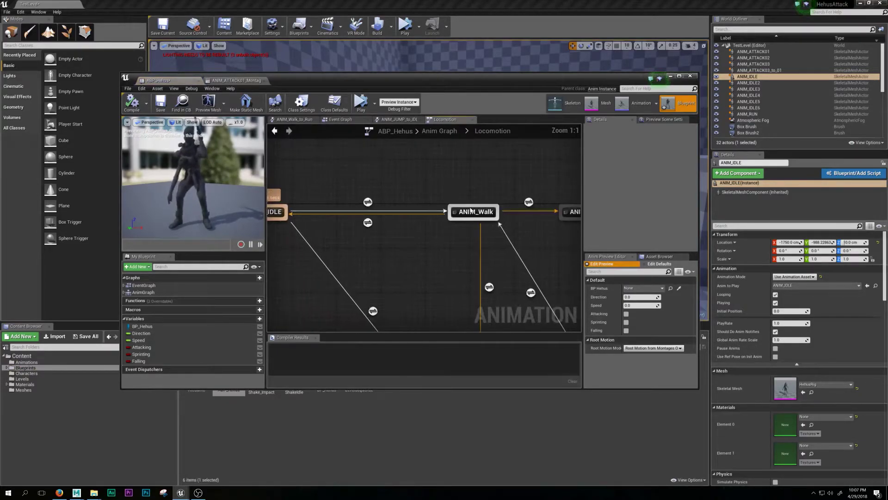
left_click(472, 211)
right_click_drag(463, 185, 541, 189)
right_click_drag(422, 190, 402, 189)
left_click(400, 188)
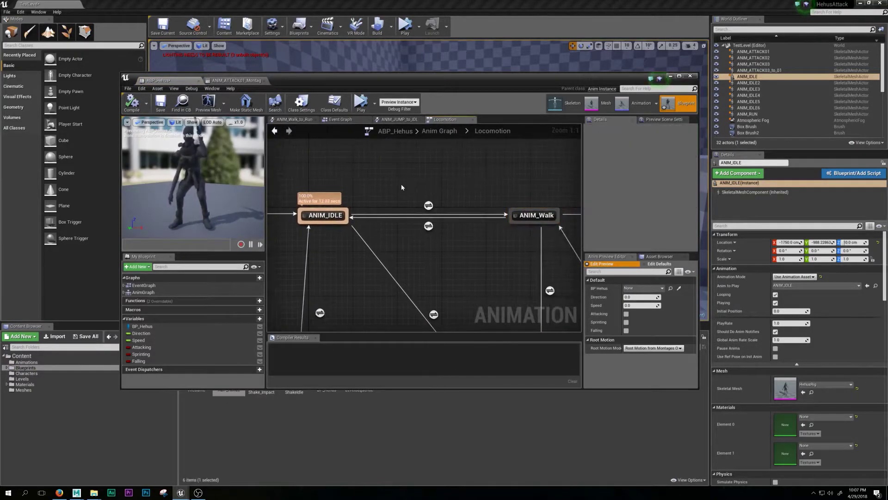
left_click_drag(480, 76, 474, 30)
left_click(27, 361)
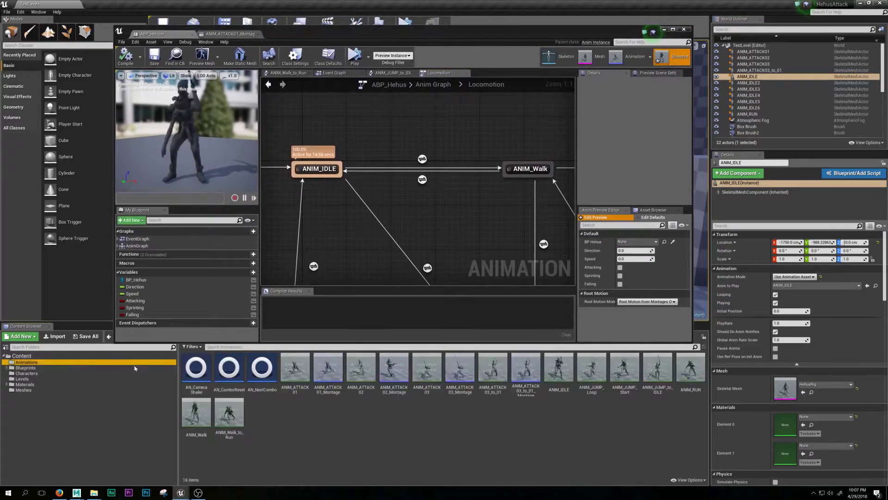
left_click(583, 439)
left_click_drag(194, 418, 483, 131)
right_click_drag(504, 175, 471, 204)
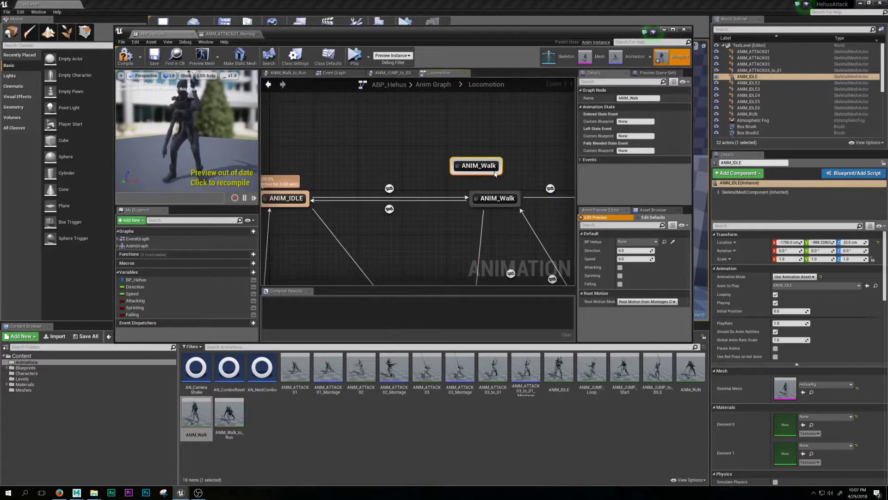
key("Delete")
Step: Open the ANIM_IDLE to ANIM_Walk transition rule and examine how the Speed variable feeds its greater-than comparison
right_click_drag(440, 154, 508, 168)
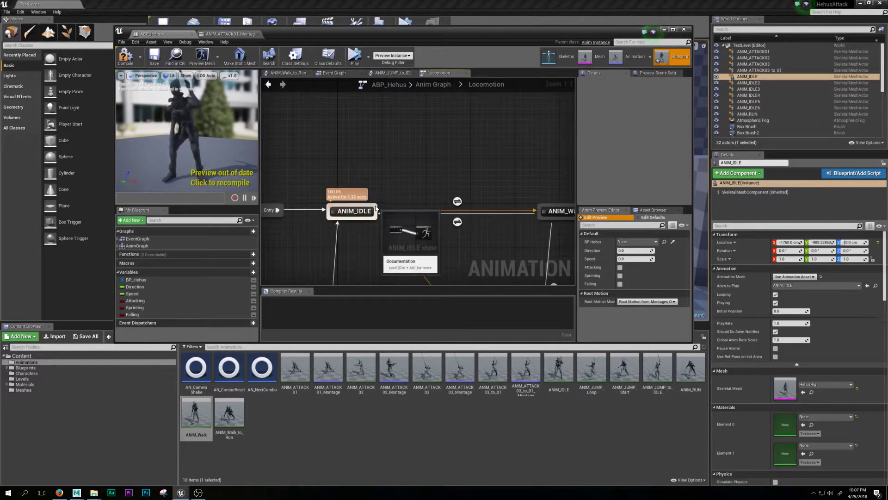
right_click_drag(428, 186, 391, 184)
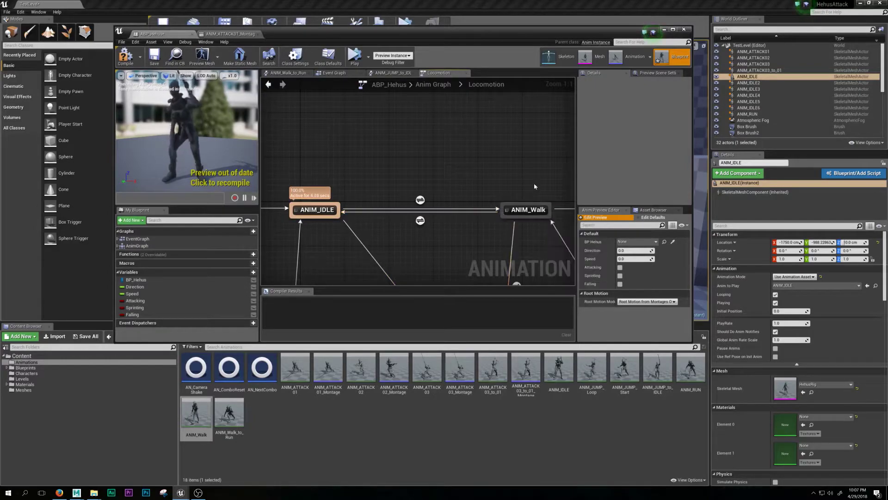
right_click_drag(438, 176, 458, 169)
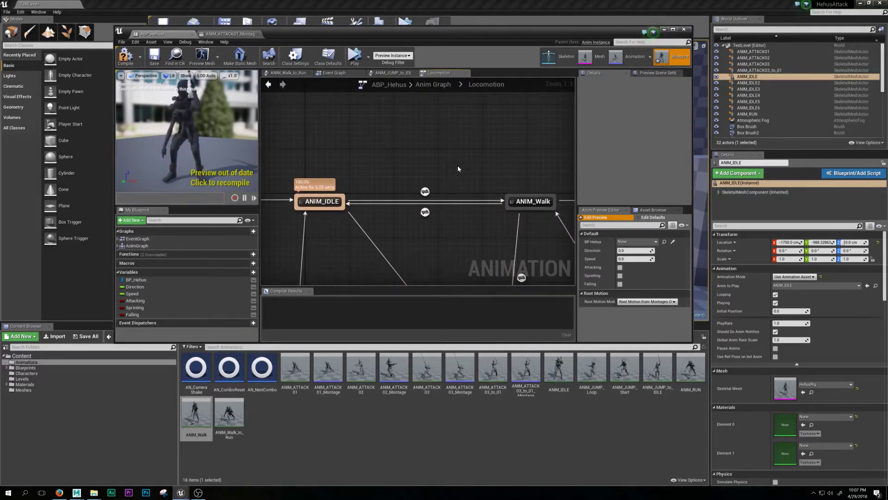
double_click(425, 191)
left_click_drag(344, 170, 357, 208)
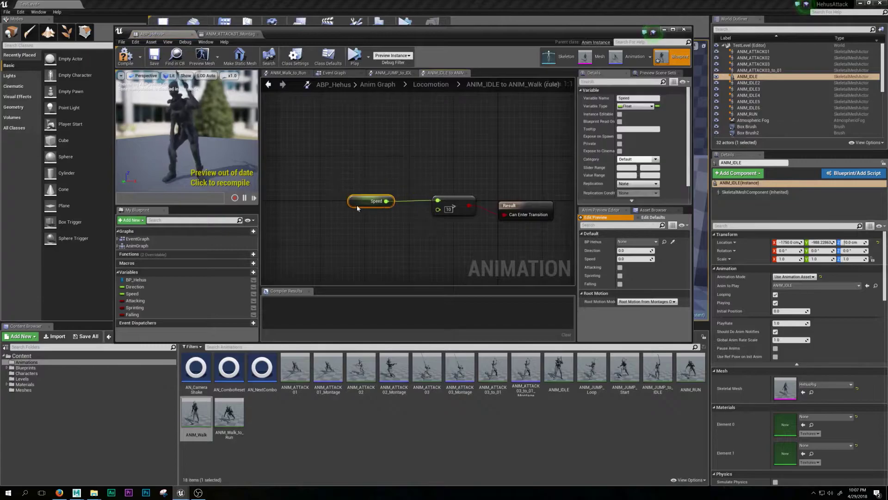
left_click_drag(365, 201, 360, 162)
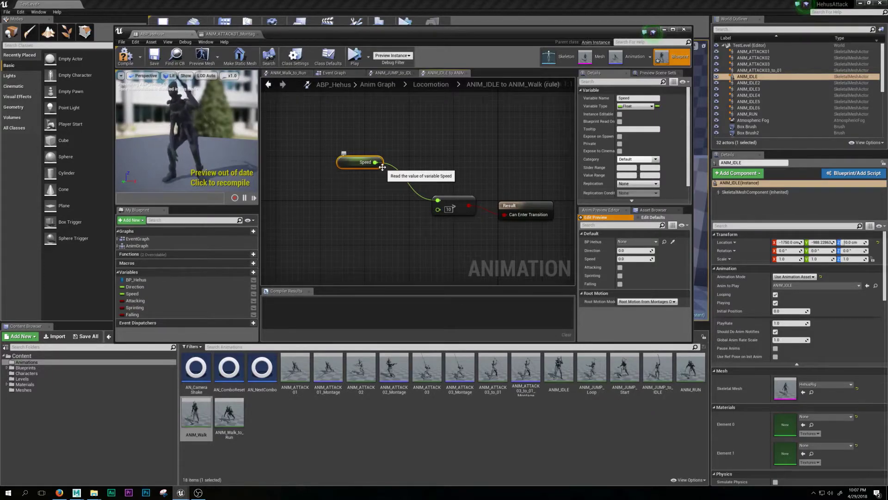
Step: Open ABP_Hehus's Event Graph in a maximized editor window and examine the overall node network
left_click(333, 73)
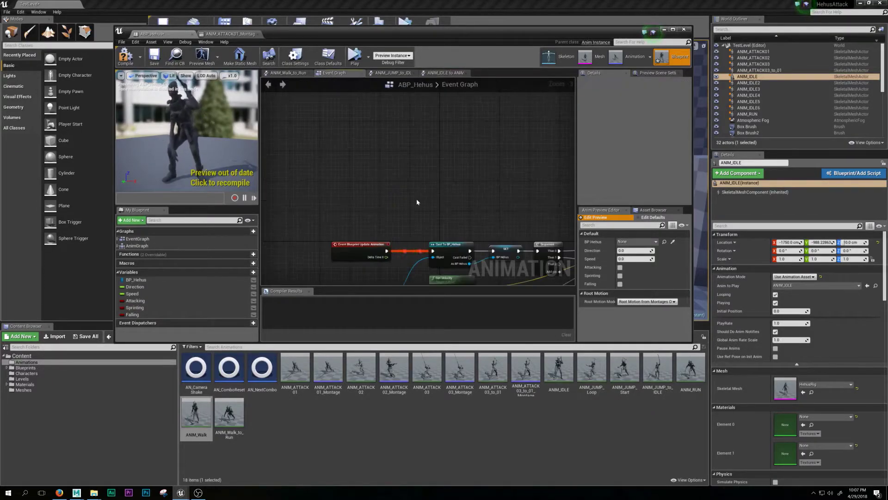
right_click_drag(415, 203, 353, 177)
left_click_drag(485, 30, 480, 2)
scroll(420, 222, "down", 2)
right_click_drag(421, 271, 395, 263)
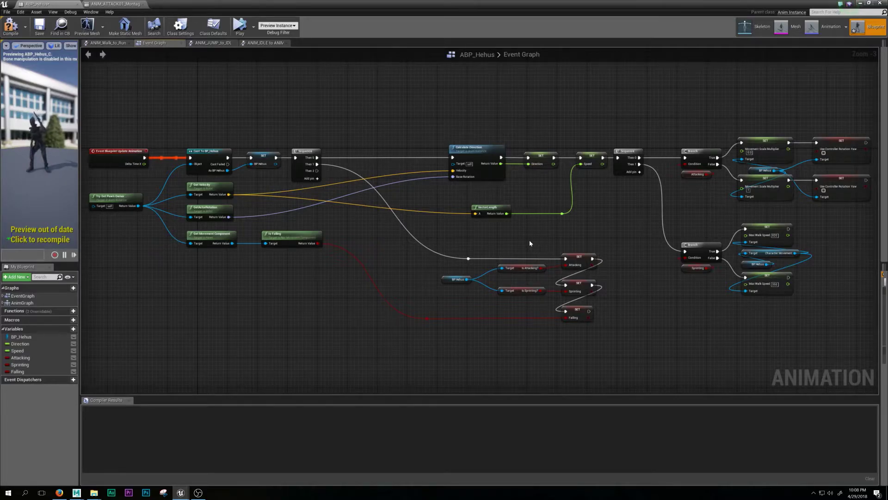
left_click_drag(262, 167, 848, 338)
left_click_drag(606, 355, 430, 251)
left_click(406, 233)
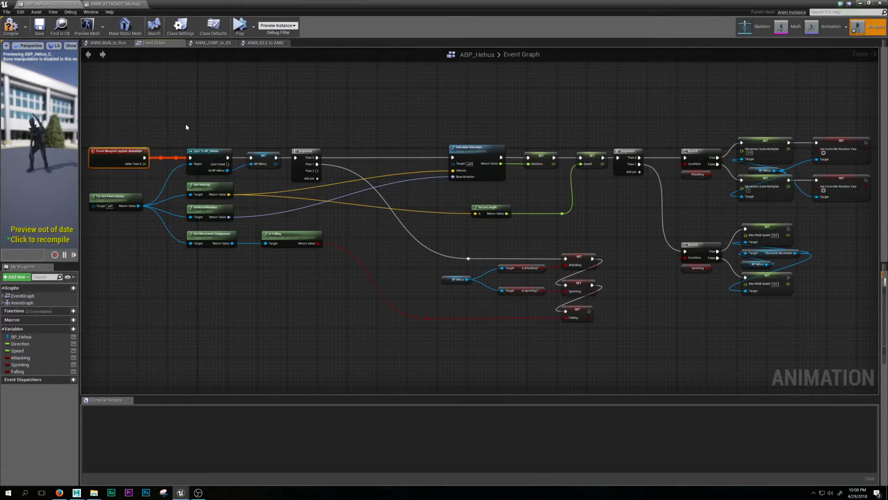
Step: Examine the Event Graph nodes that set Direction and Speed, selecting them with the update event, pawn owner, cast, velocity, rotation and Is Falling nodes
left_click(229, 152)
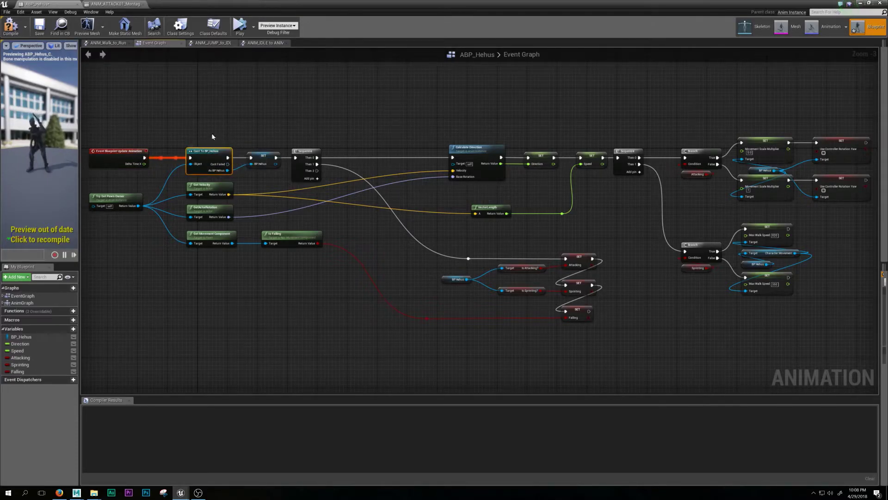
left_click(210, 160)
left_click_drag(228, 158, 609, 241)
left_click(123, 157, "ctrl")
left_click(116, 199, "ctrl")
left_click(209, 152, "ctrl")
left_click(208, 188, "ctrl")
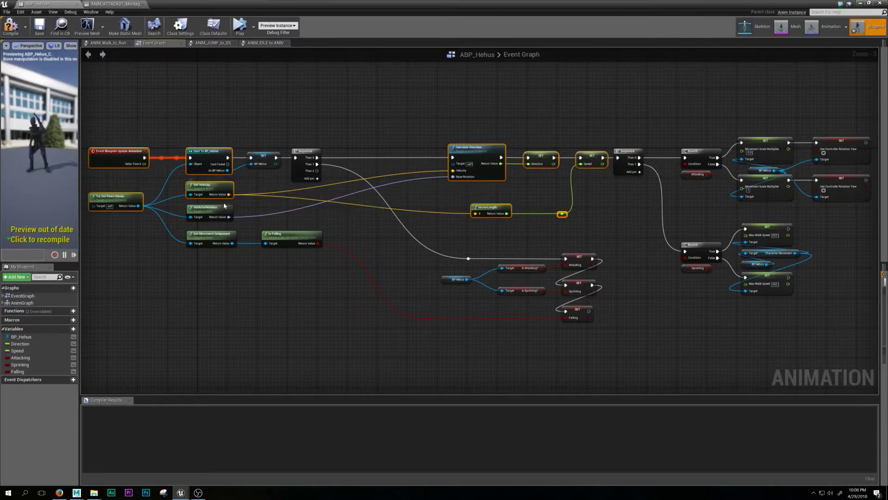
left_click(208, 210, "ctrl")
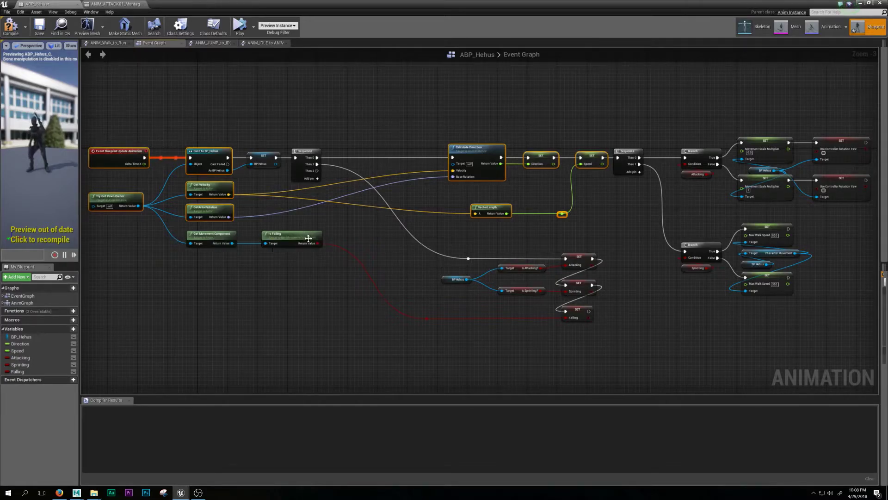
left_click(210, 233, "ctrl")
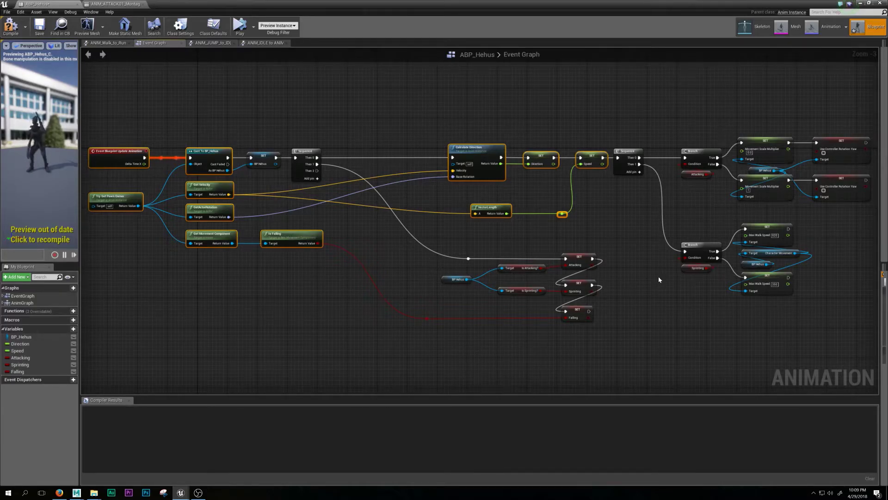
Step: Return to the Locomotion state machine, widen the variables area, and point out the Speed and Direction variables
right_click_drag(399, 135, 465, 136)
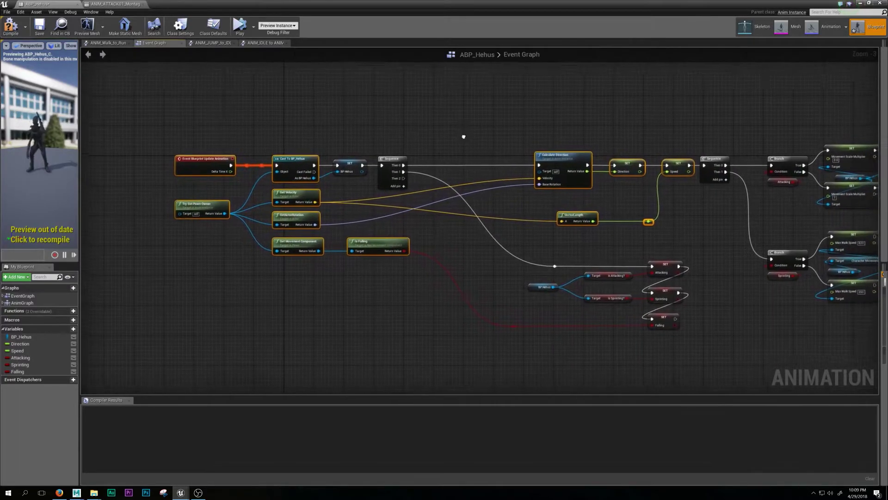
scroll(473, 139, "up", 1)
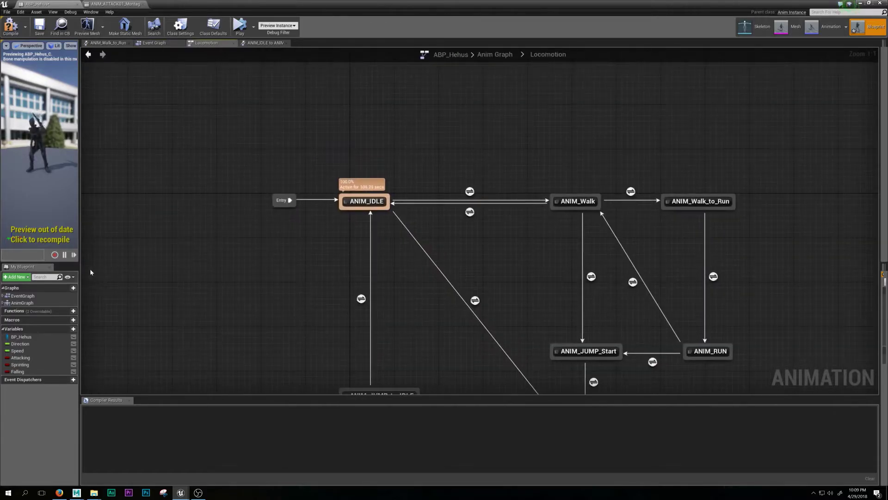
left_click_drag(81, 268, 151, 268)
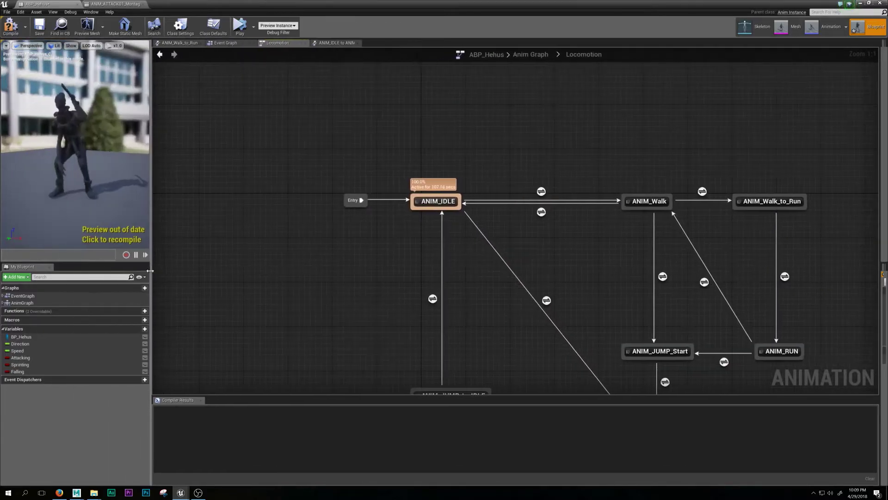
left_click(54, 350)
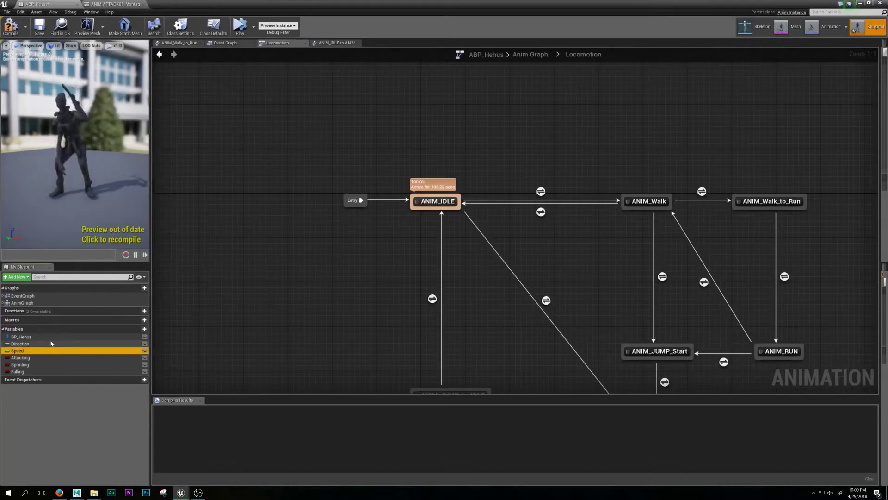
left_click(51, 343)
left_click_drag(345, 3, 365, 1)
right_click_drag(444, 109, 395, 176)
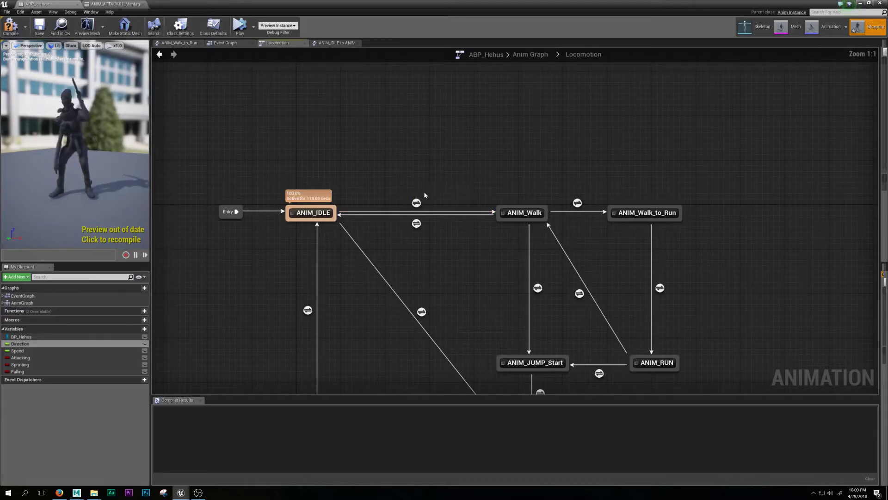
Step: Reopen the ANIM_IDLE to ANIM_Walk rule and move the Speed node closer to the comparison node
right_click_drag(416, 206, 448, 203)
double_click(446, 204)
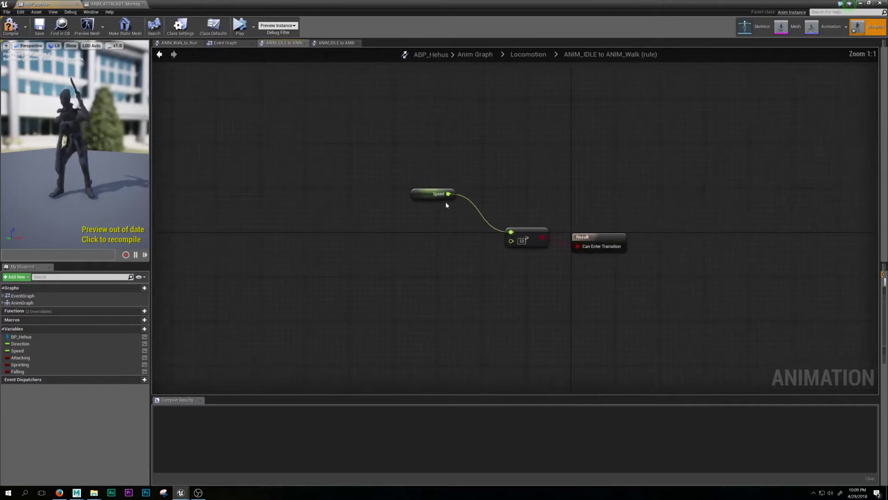
left_click_drag(424, 206, 419, 221)
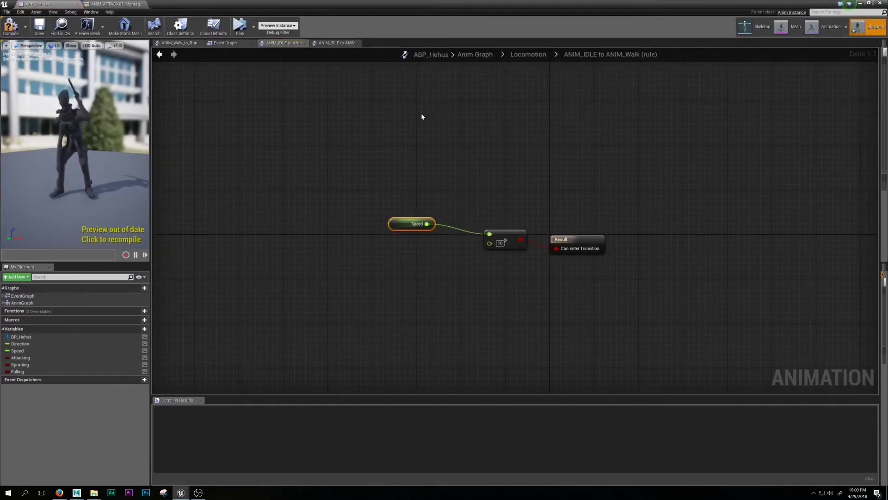
left_click_drag(398, 220, 402, 214)
left_click(505, 204)
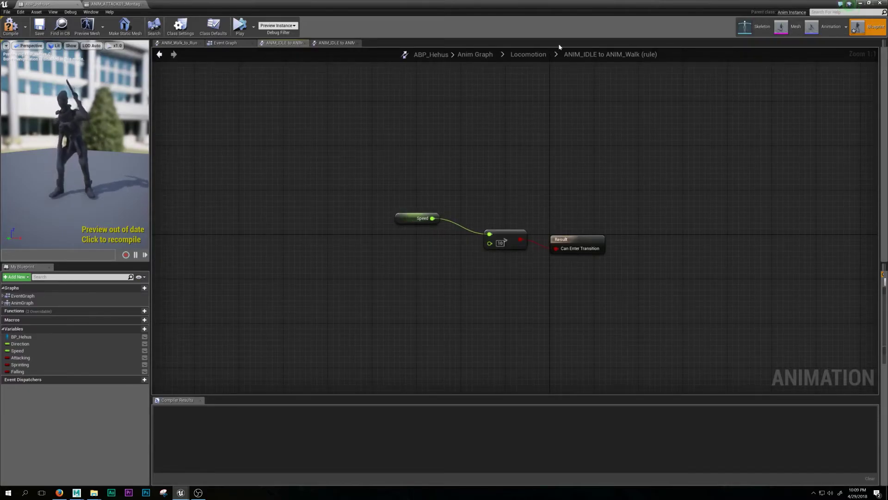
Step: Go back to Locomotion, open the ANIM_Walk to ANIM_IDLE rule, and move its Speed node below the comparison
left_click(528, 54)
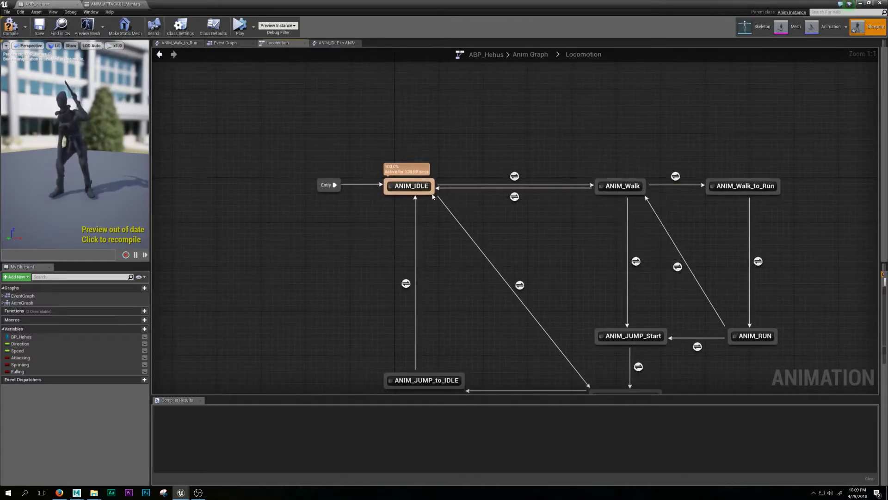
double_click(515, 197)
left_click_drag(382, 190, 387, 251)
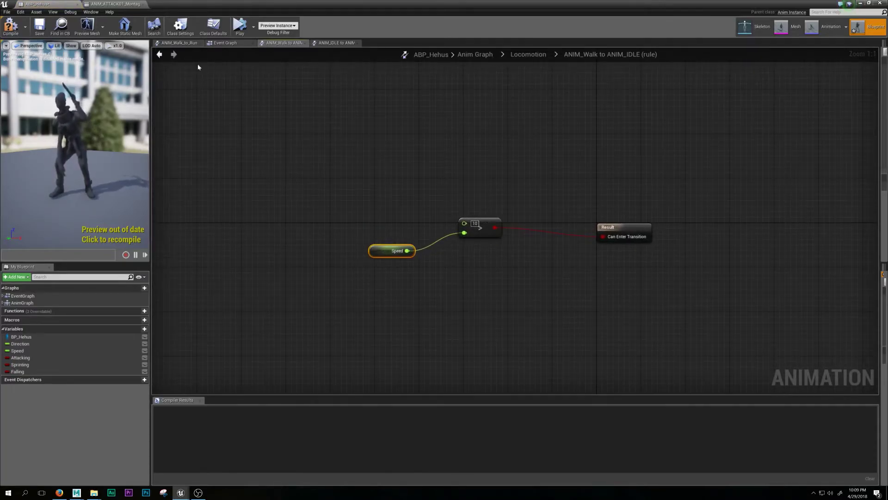
Step: Move the Animation Blueprint editor aside, run the level with New Editor Window (PIE), and end the play session
left_click_drag(438, 2, 457, 354)
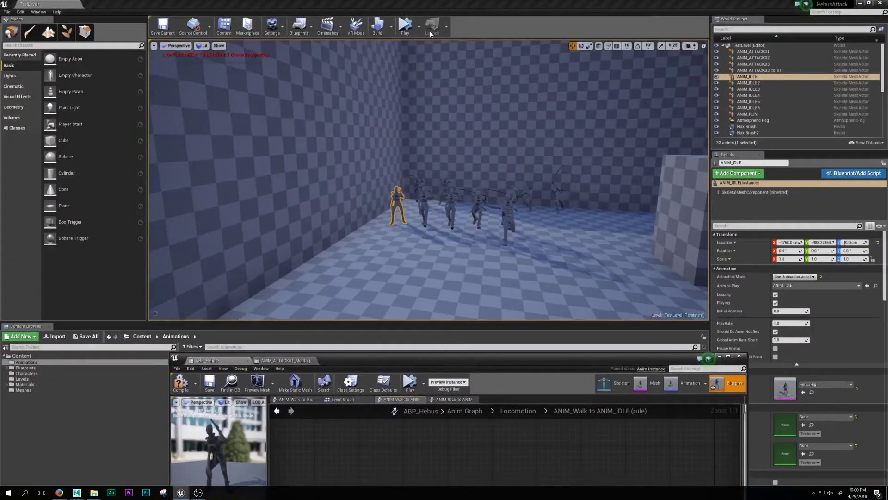
left_click(419, 26)
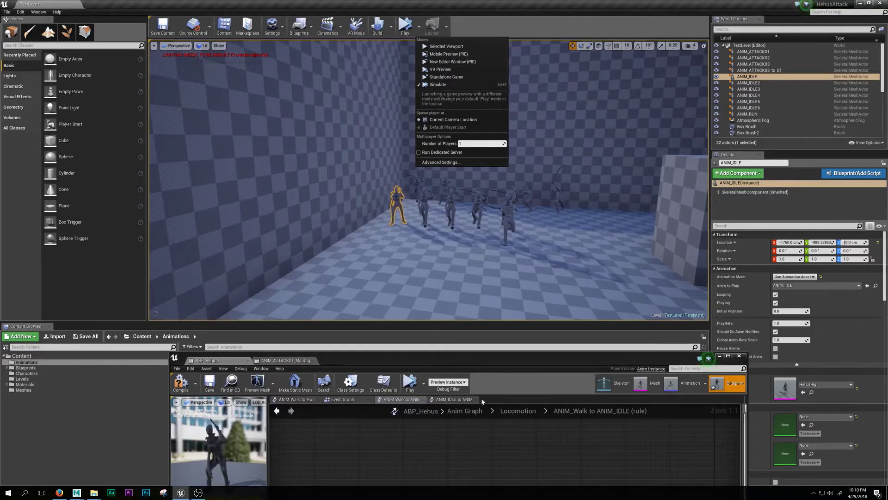
left_click(463, 77)
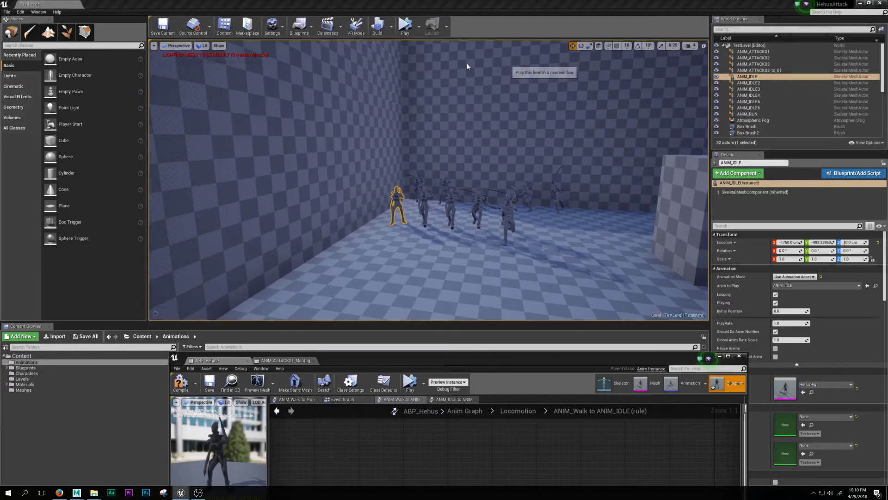
key("Escape")
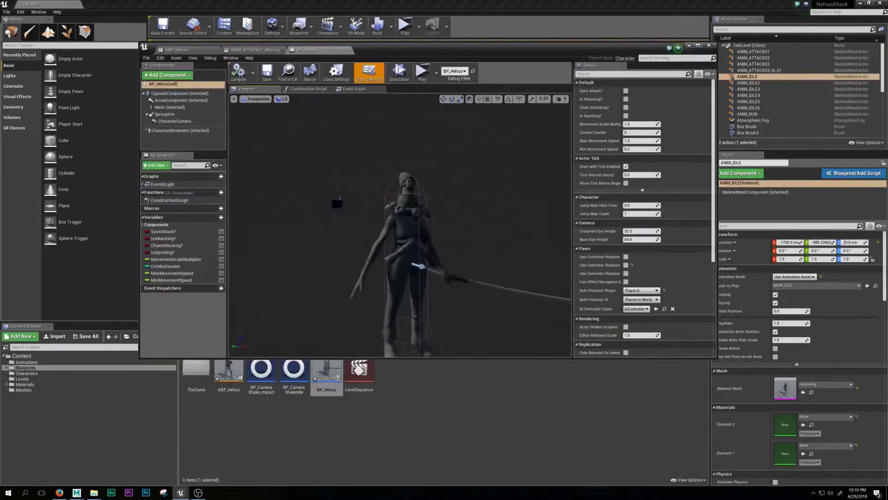
Step: Select the Mesh component of BP_Hehus and set its Anim Class to ABP_Hehus
left_click_drag(389, 174, 390, 174)
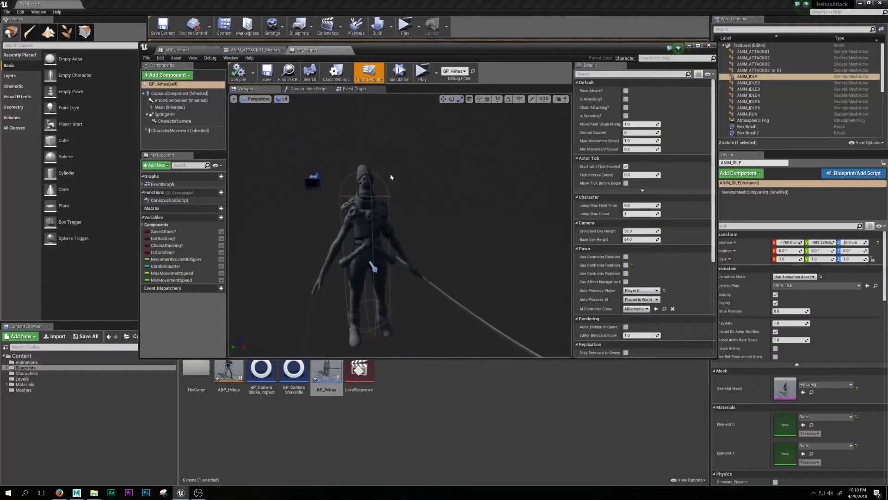
left_click(169, 107)
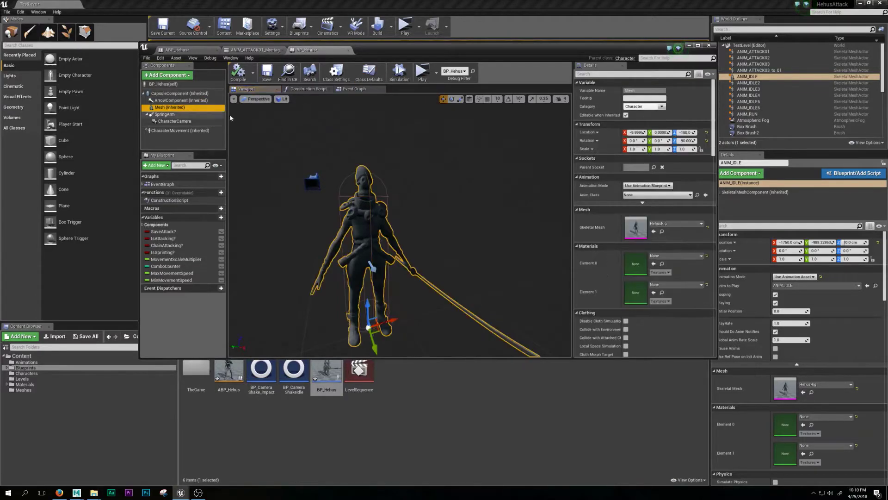
left_click(683, 195)
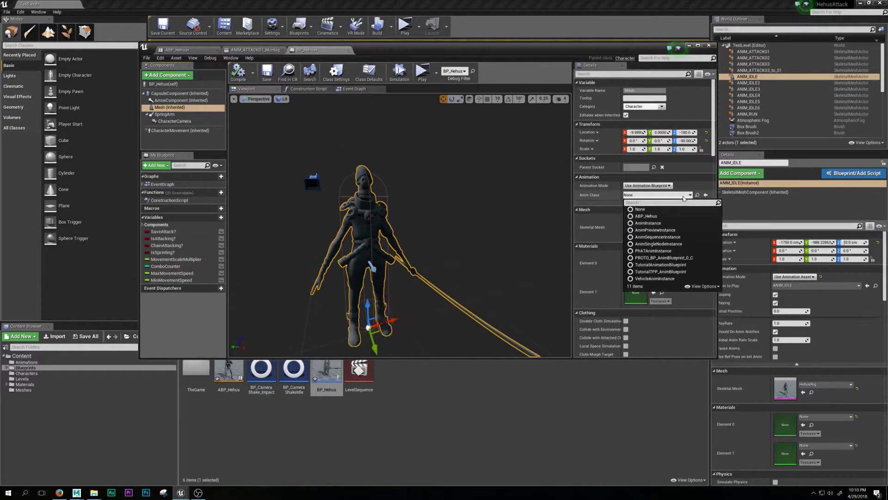
left_click(672, 216)
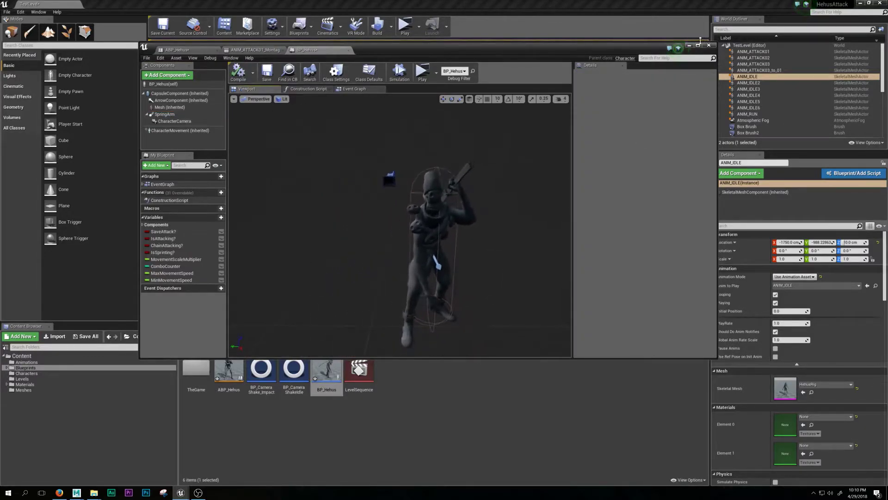
Step: Minimize the BP_Hehus editor, play-test the character in the level, and stop the session
left_click(689, 46)
left_click(405, 28)
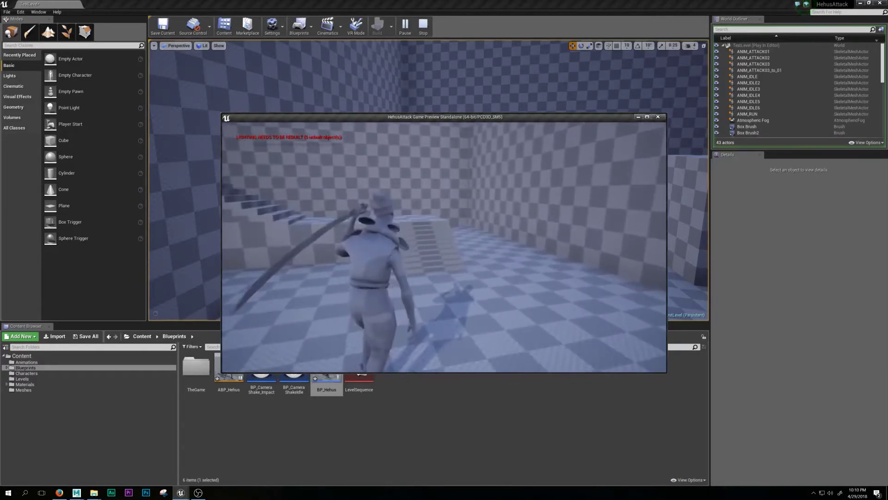
key("Escape")
right_click_drag(483, 256, 619, 263)
Step: Reopen BP_Hehus and examine the Move_Forward/Backward and Move_Left/Right input axis nodes in its Event Graph
double_click(326, 368)
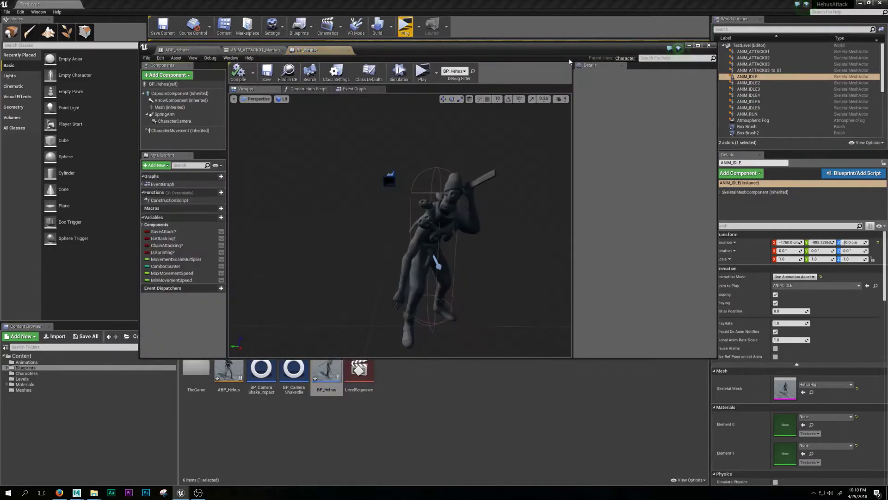
double_click(397, 50)
scroll(462, 232, "down", 5)
right_click_drag(519, 243, 362, 237)
scroll(529, 401, "down", 2)
right_click_drag(473, 437, 492, 213)
scroll(508, 310, "up", 7)
right_click_drag(442, 260, 435, 315)
scroll(494, 331, "down", 1)
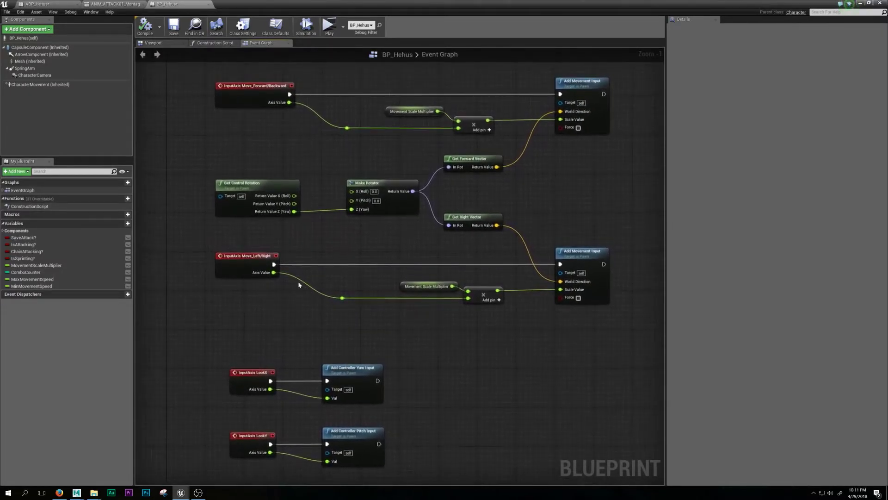
left_click(246, 263)
left_click(241, 90)
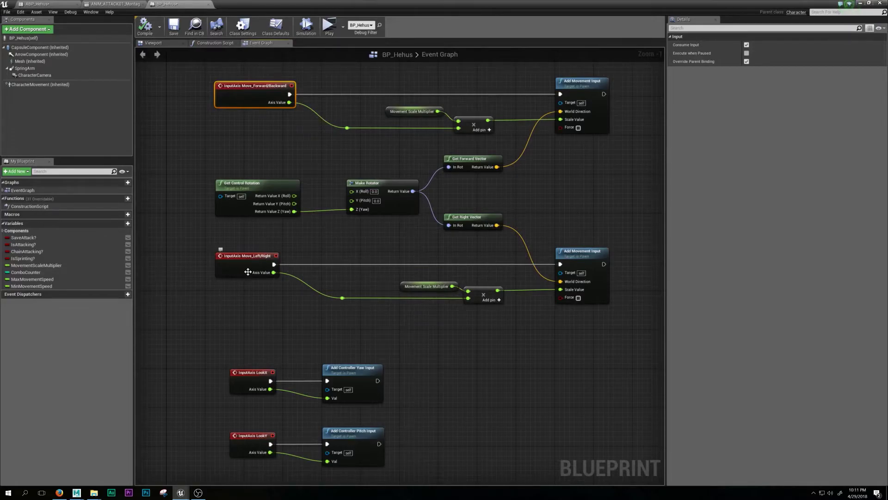
left_click(355, 74)
Step: Move the BP_Hehus editor down, open Project Settings beside it, and show the Engine Input page
left_click_drag(381, 2, 416, 91)
left_click(27, 12)
left_click(62, 112)
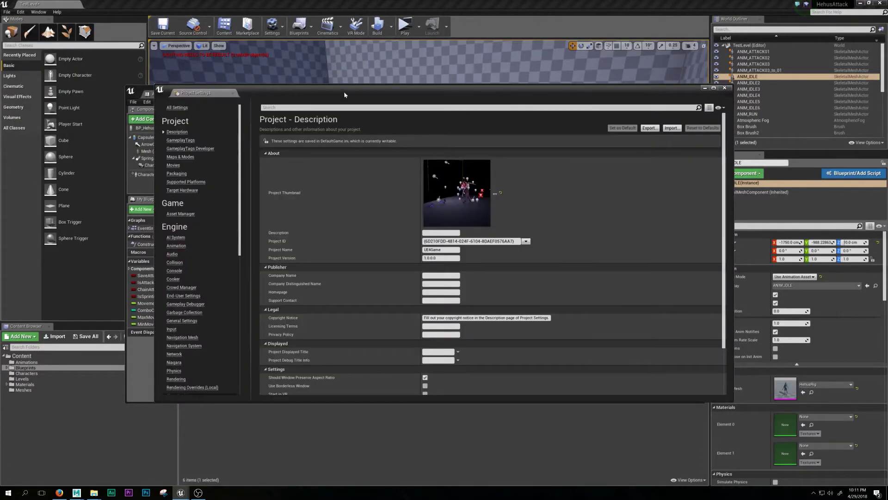
left_click_drag(343, 91, 591, 22)
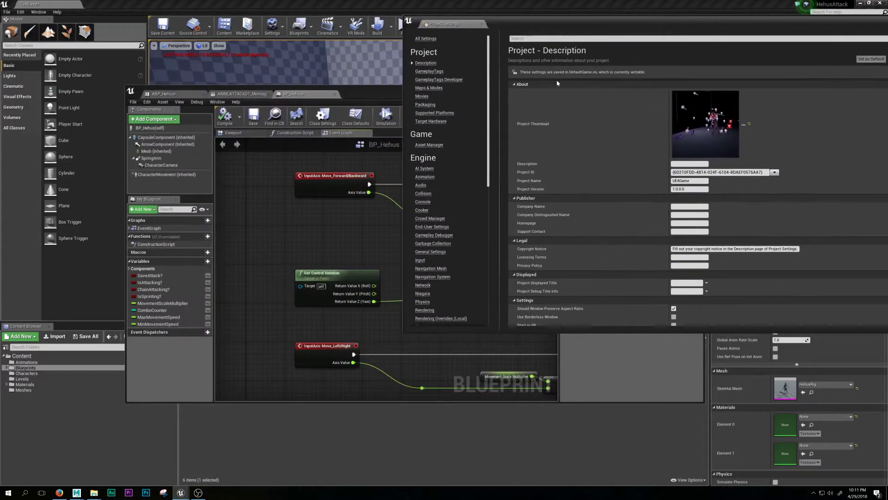
left_click(432, 262)
Step: Compare the BP_Hehus input axis events with the action and axis mappings in Project Settings, switching between the two windows
left_click_drag(380, 89, 209, 82)
right_click_drag(221, 253, 240, 264)
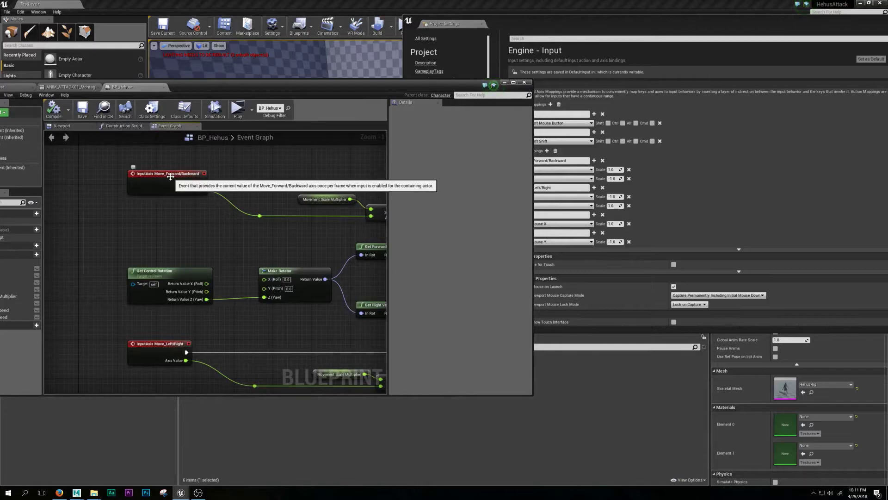
right_click_drag(170, 176, 153, 123)
left_click(629, 30)
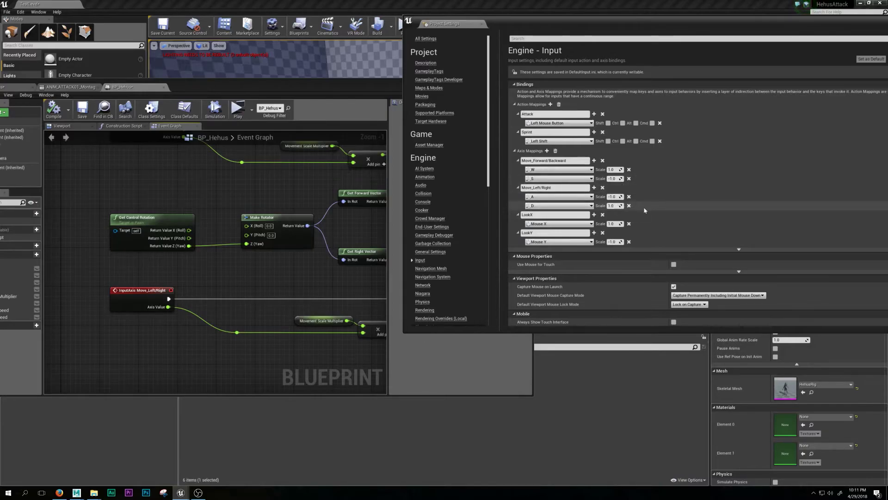
left_click(325, 285)
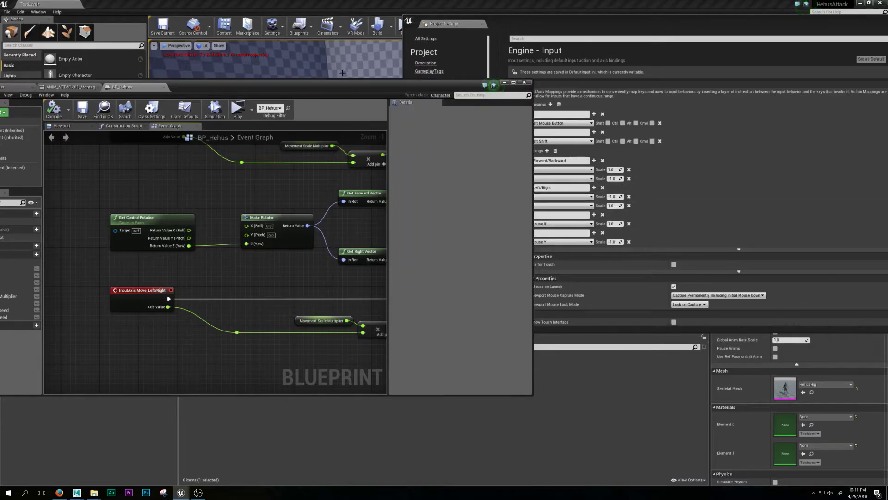
left_click(588, 48)
Step: Delete the forward/backward Movement Scale Multiplier and multiply nodes, connect the axis value's reroute to Scale Value, and nudge the reroute up
double_click(295, 89)
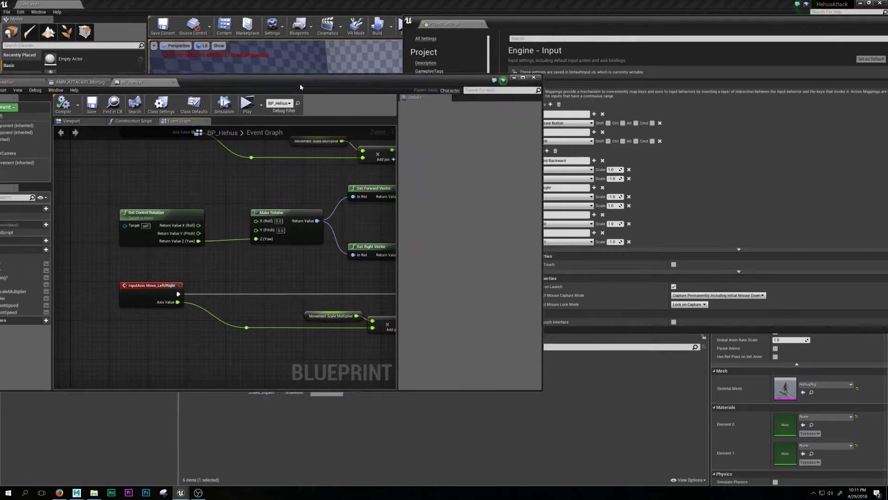
right_click_drag(376, 119, 349, 222)
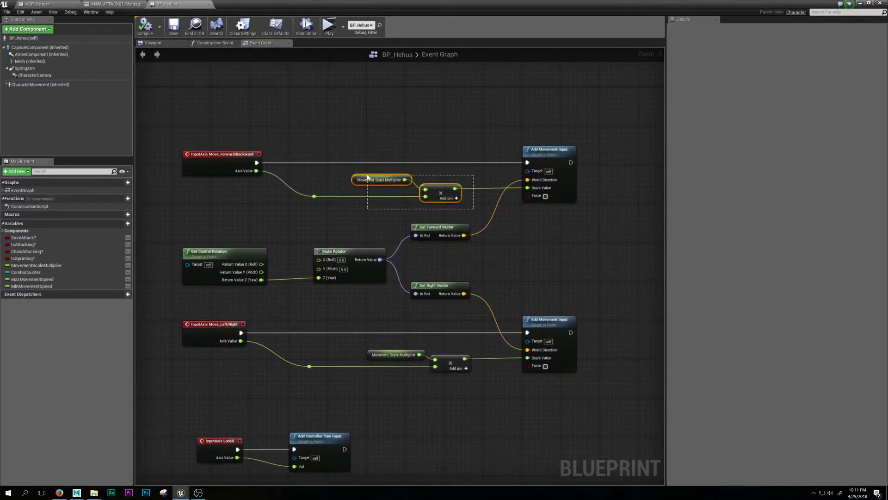
key("Delete")
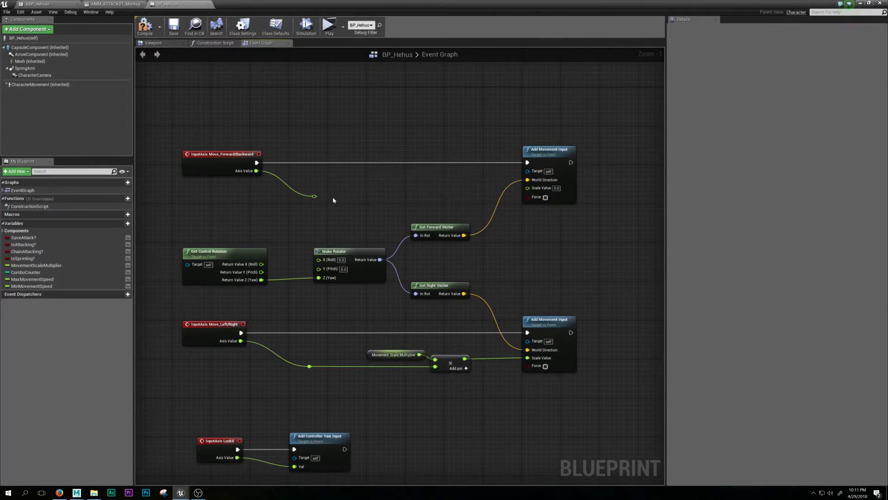
left_click_drag(314, 196, 527, 188)
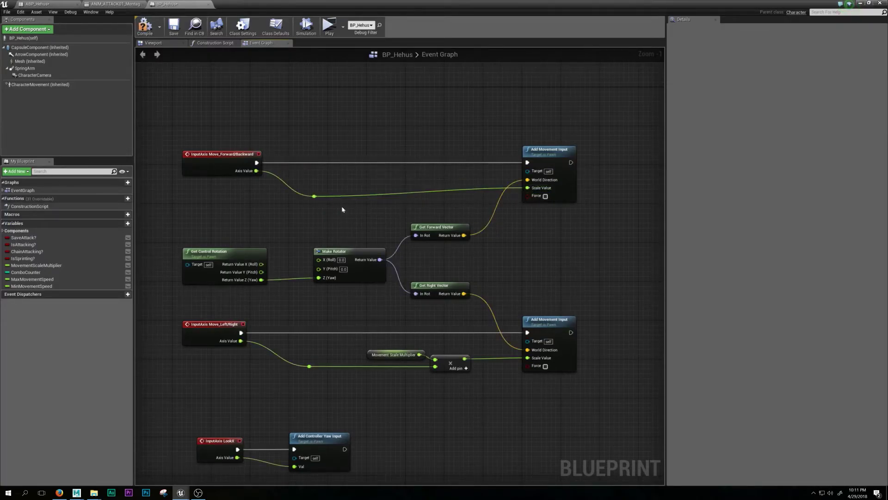
right_click_drag(453, 112, 486, 102)
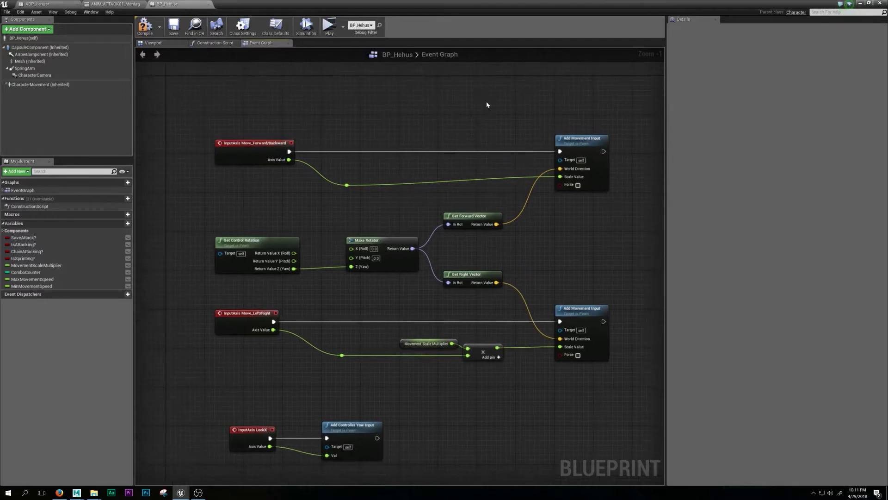
left_click_drag(345, 184, 350, 181)
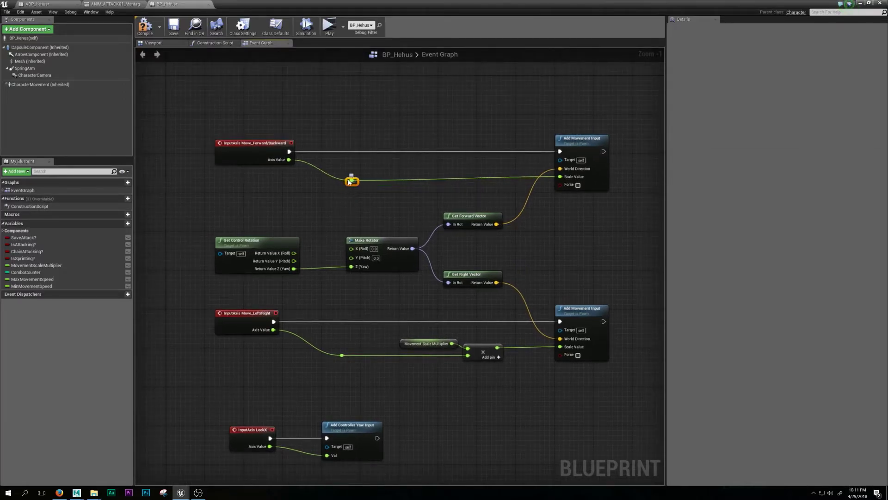
right_click_drag(408, 129, 415, 115)
Step: Select the movement input nodes as a group and review them along with the LookX and LookY controller input nodes
left_click_drag(264, 209, 499, 287)
left_click_drag(223, 79, 638, 368)
right_click_drag(452, 369, 558, 368)
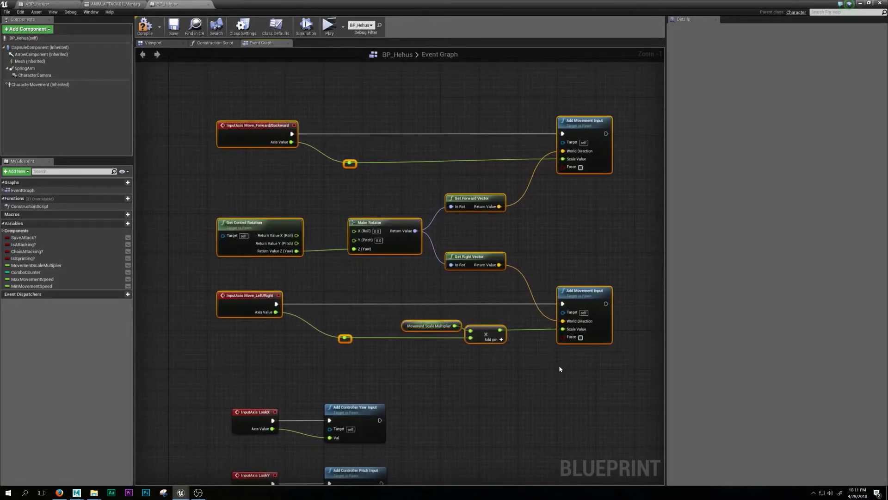
right_click_drag(447, 357, 517, 234)
right_click_drag(373, 269, 364, 241)
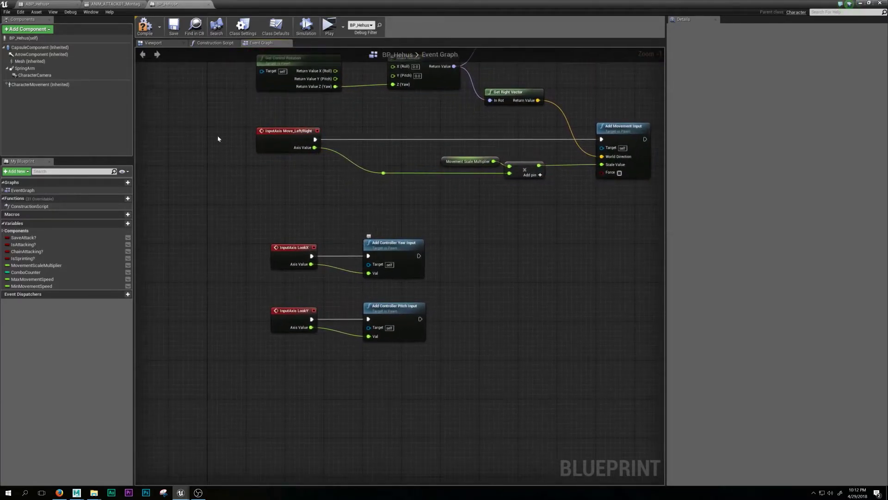
Step: Select the CharacterCamera in the BP_Hehus viewport, search the addable components for "camera", and dismiss the list without adding one
left_click(161, 45)
right_click_drag(494, 229, 452, 295)
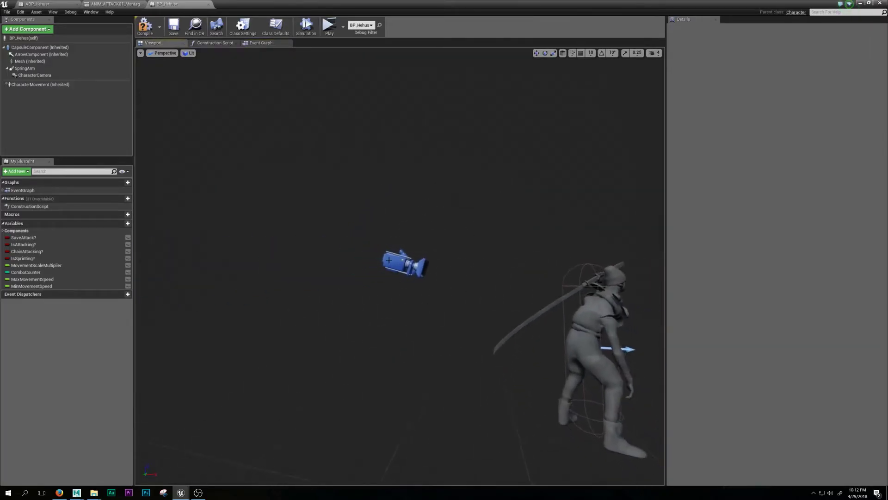
left_click(388, 259)
left_click(41, 29)
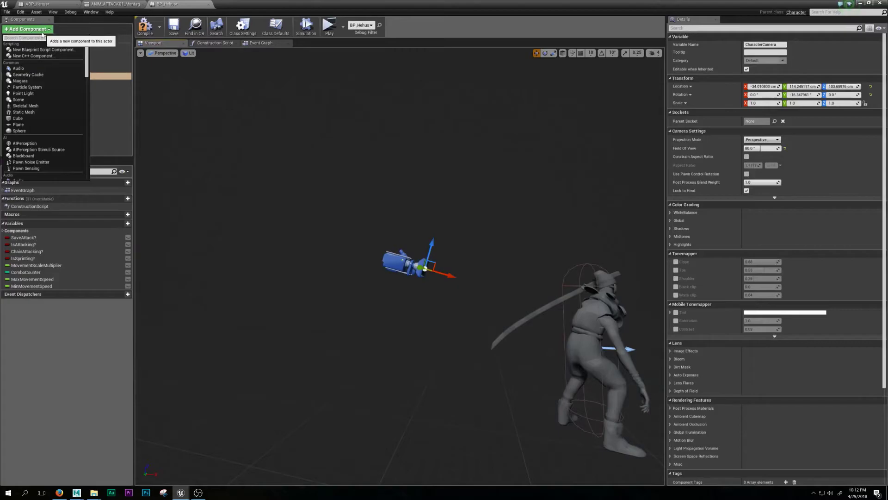
type("camera")
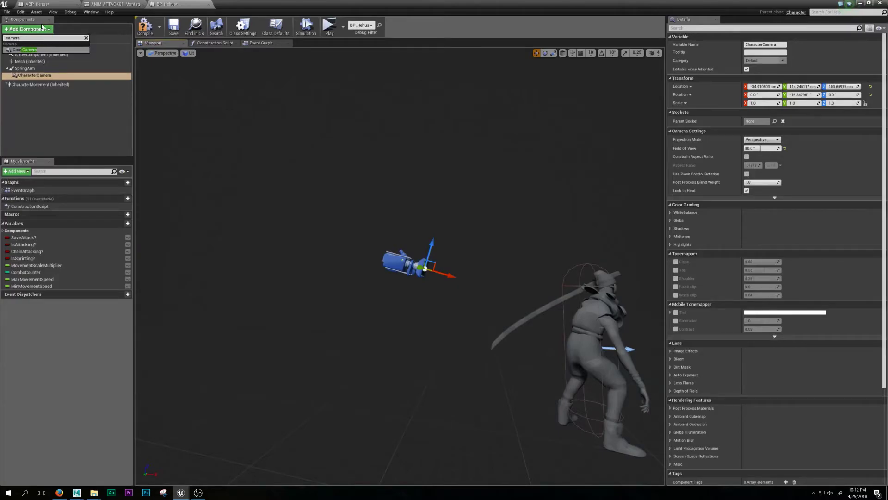
key("BackSpace")
key("BackSpace")
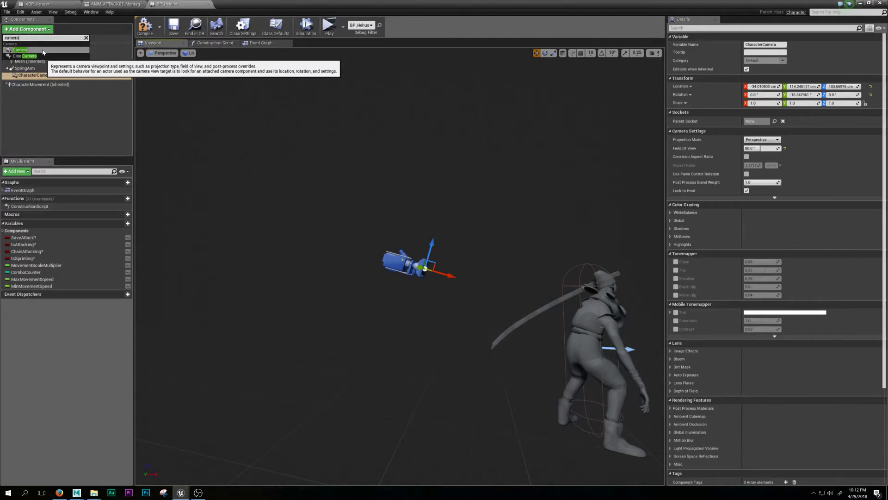
left_click(61, 111)
Step: Select the SpringArm component, search the addable components for "spring", and dismiss the list without adding one
left_click(45, 69)
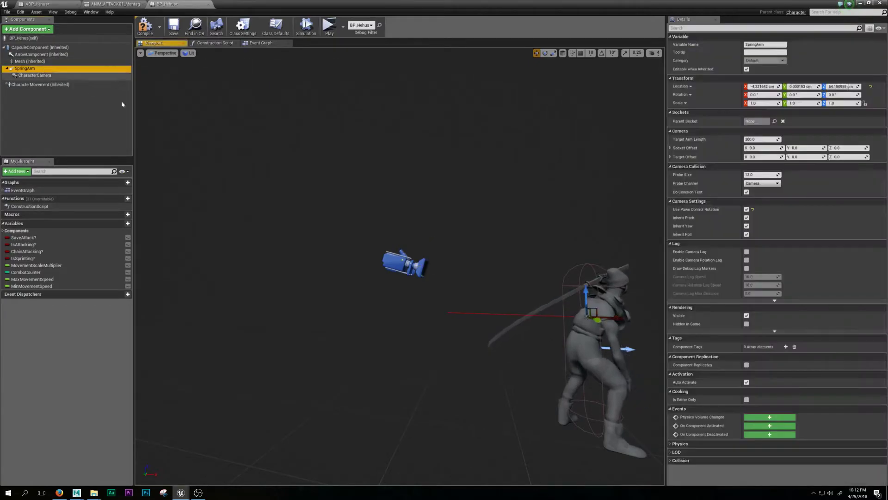
left_click(50, 30)
type("s")
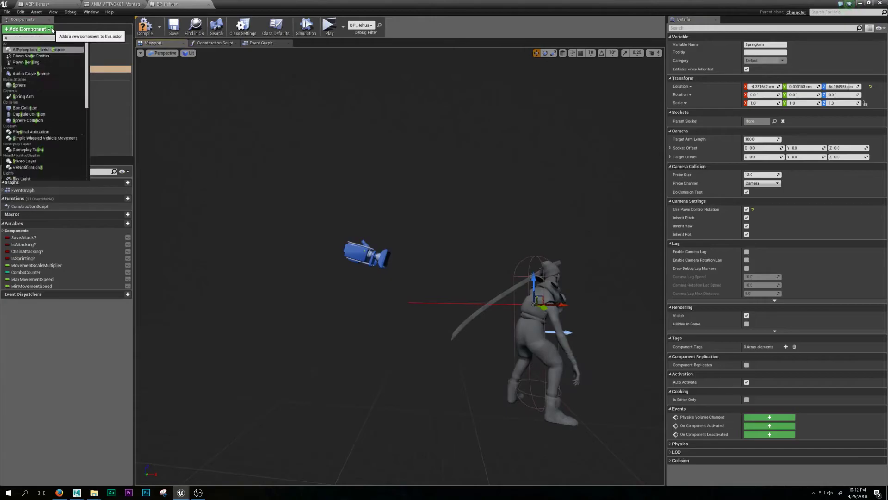
type("pring")
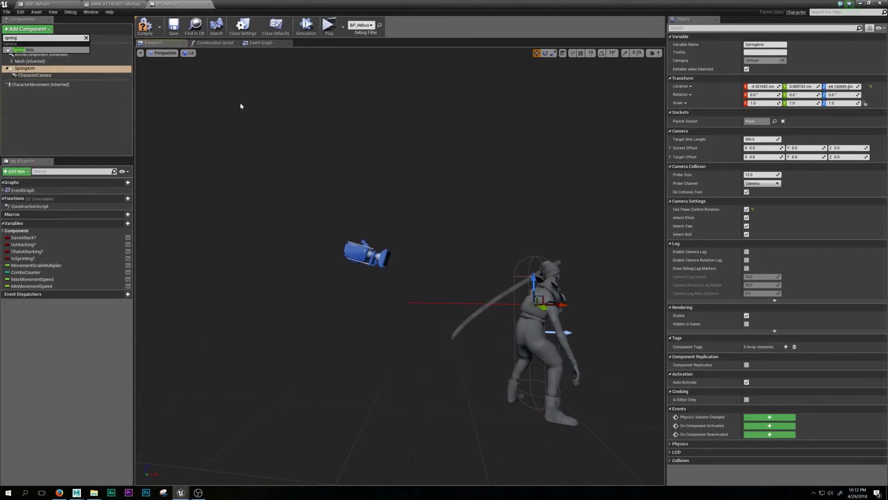
left_click(270, 116)
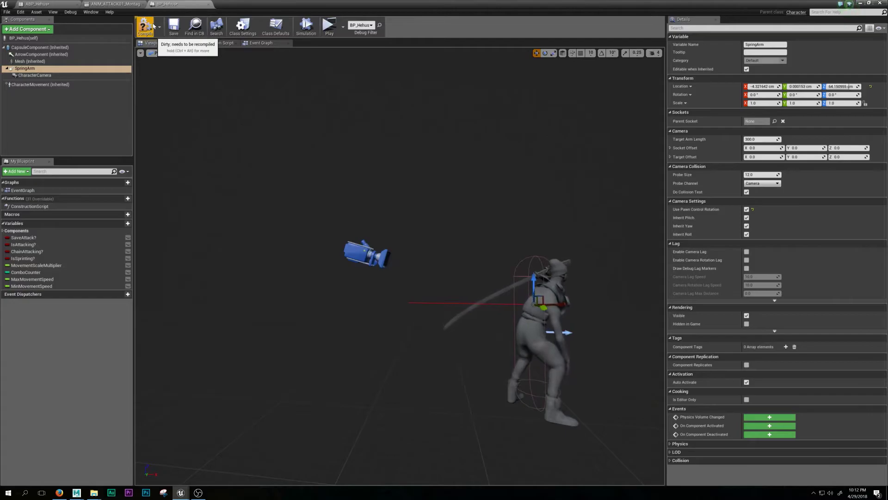
Step: Restore the BP_Hehus editor to a smaller window and minimize Project Settings to uncover the level viewport
double_click(168, 11)
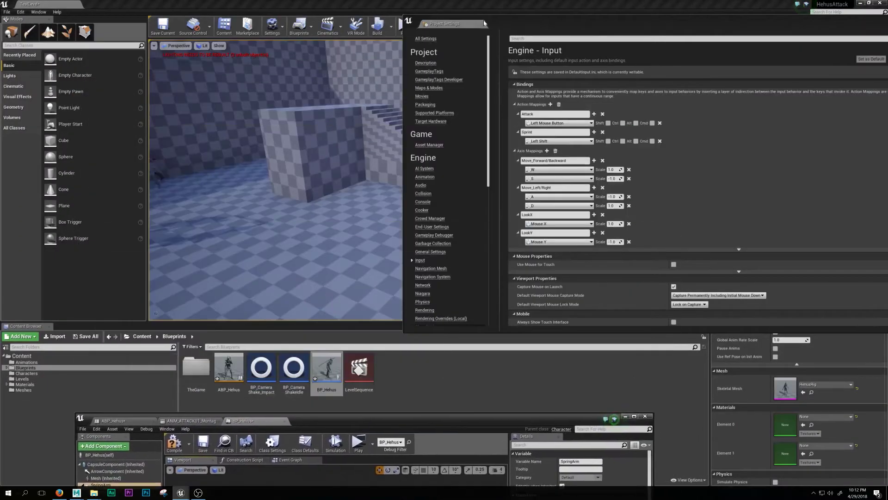
left_click_drag(816, 19, 503, 100)
left_click(641, 99)
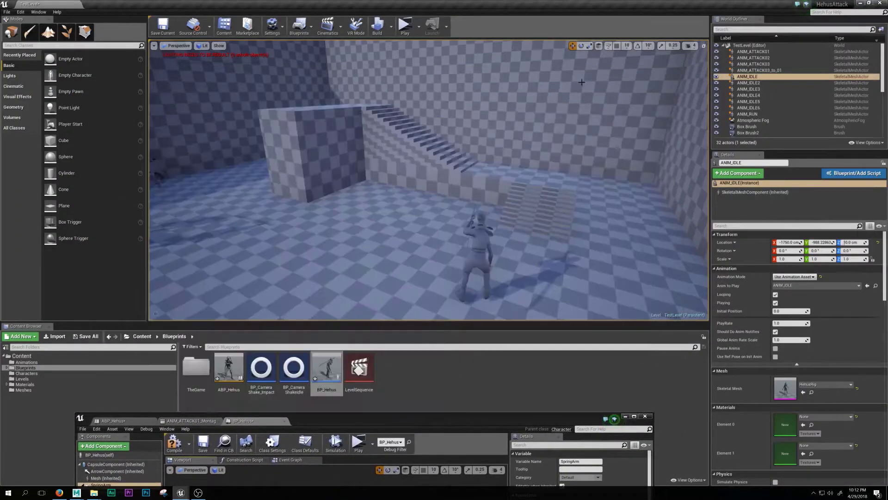
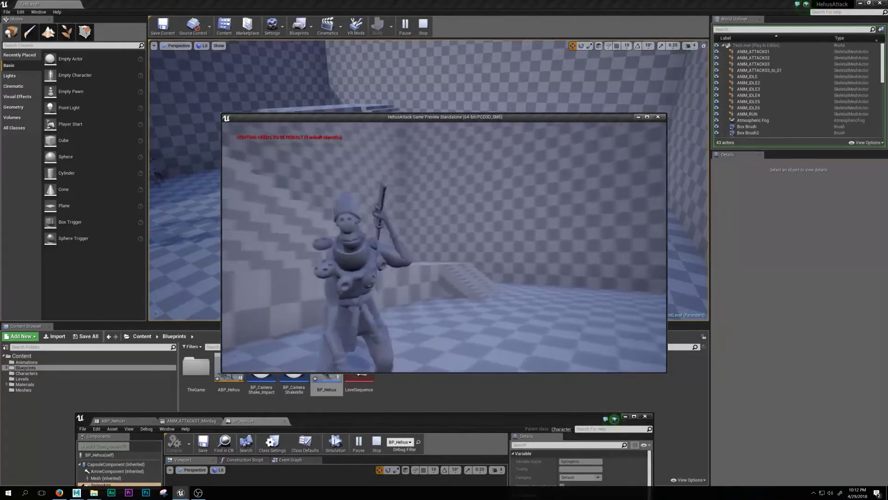
Step: Run the character forward in the standalone game preview and end the play session
key("w")
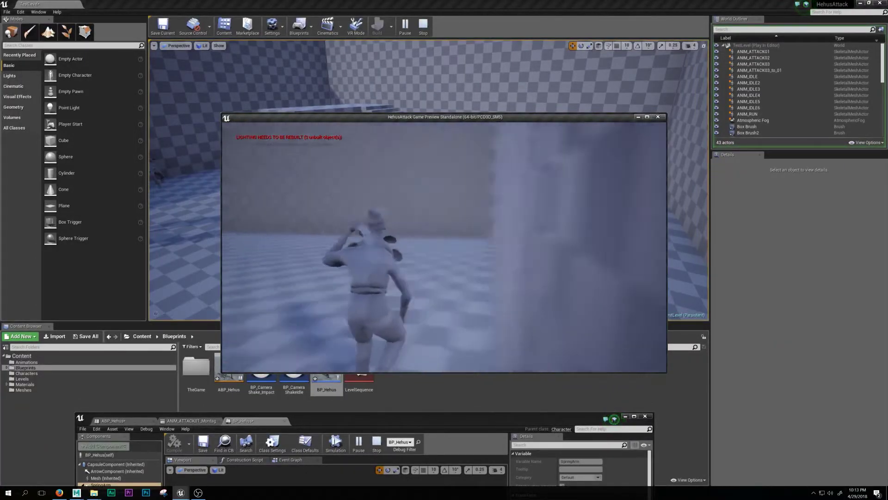
key("Escape")
Step: Maximize the BP_Hehus editor and look over the movement and attack logic in its Event Graph
left_click_drag(432, 414, 426, 1)
left_click(260, 42)
scroll(395, 210, "down", 2)
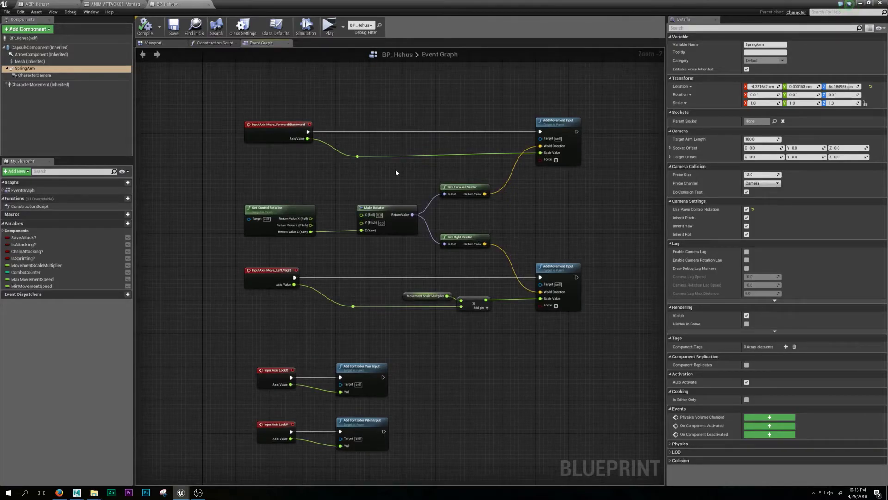
scroll(396, 173, "down", 4)
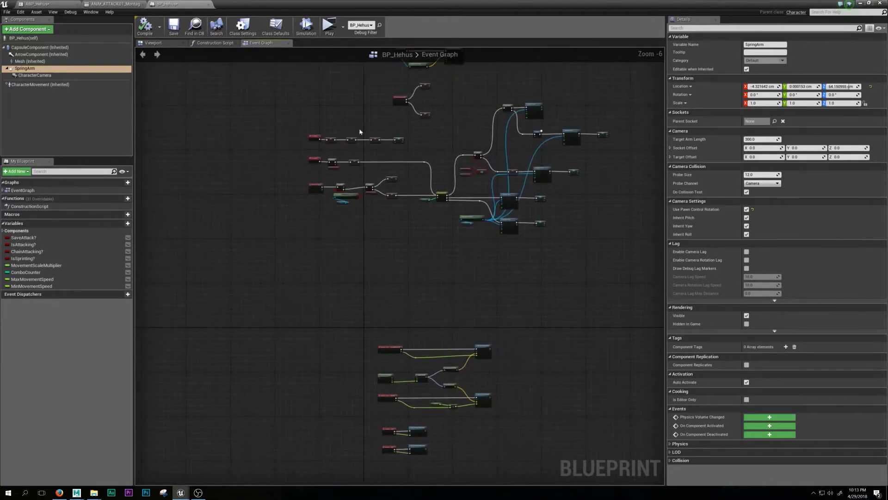
right_click_drag(422, 106, 468, 228)
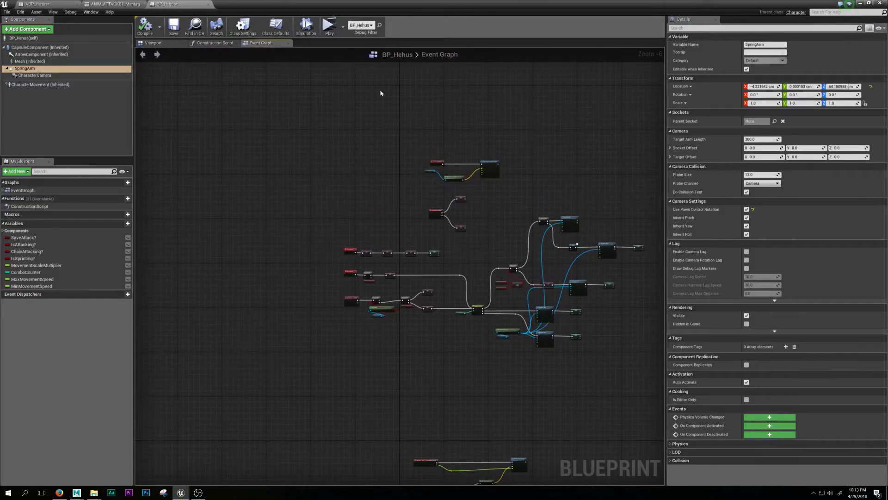
Step: Restore the blueprint window, open ANIM_ATTACK01 from the Animations folder, and view its playback from different angles
double_click(390, 5)
left_click(55, 357)
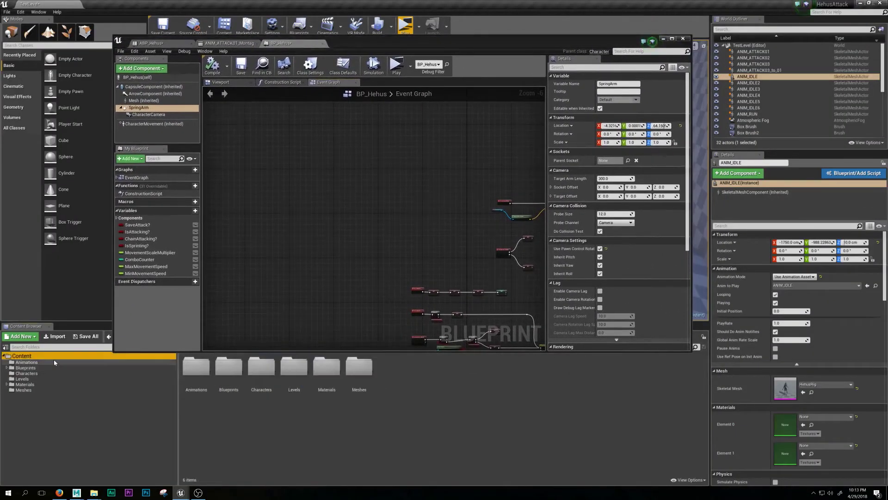
left_click(54, 362)
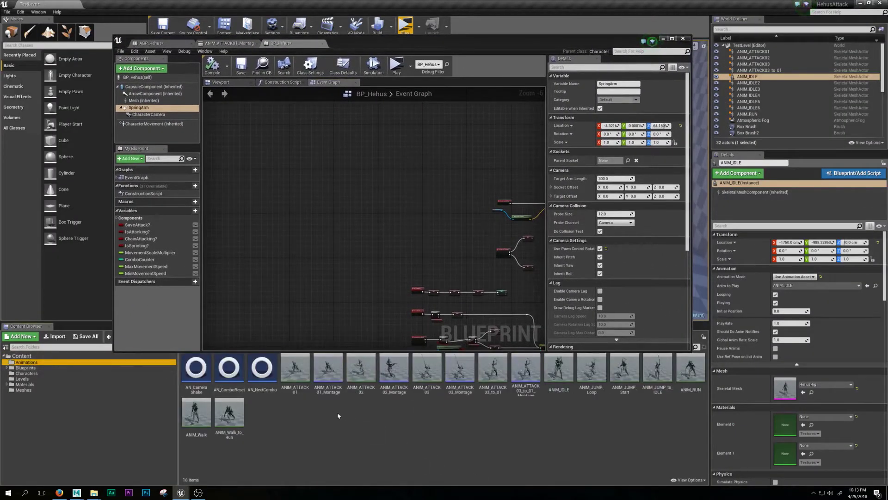
double_click(306, 374)
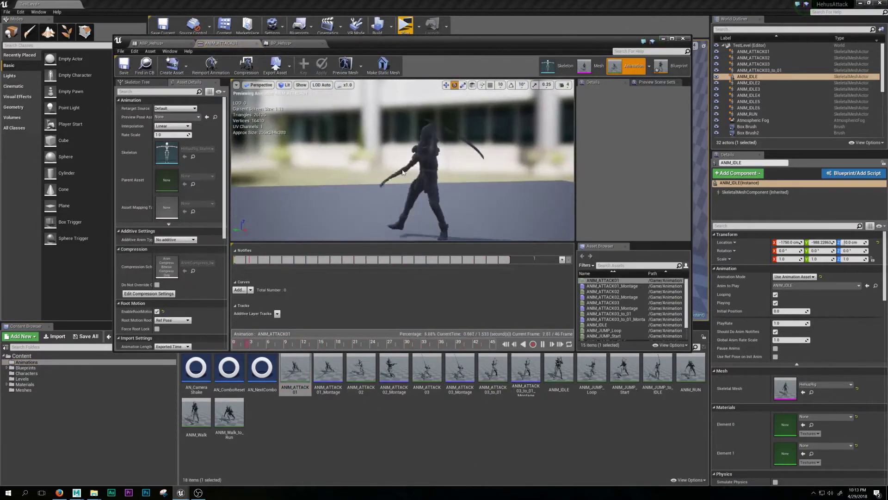
left_click_drag(414, 172, 418, 173, "alt")
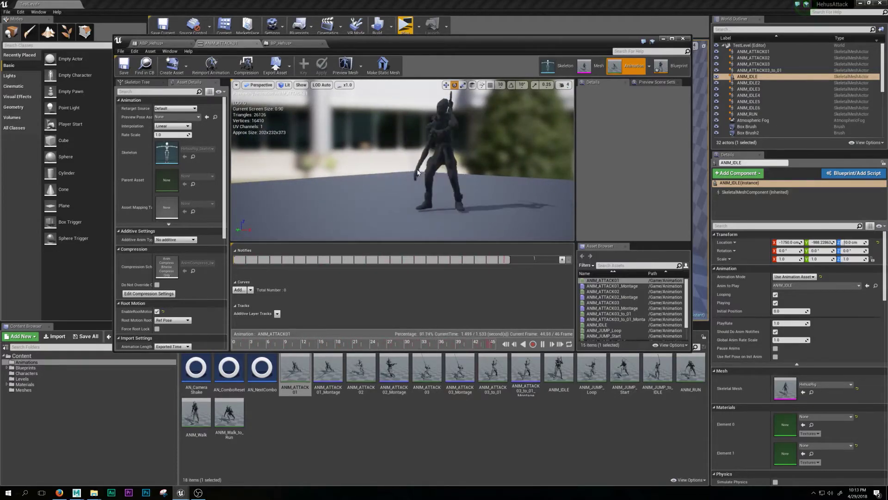
left_click_drag(412, 171, 389, 172, "alt")
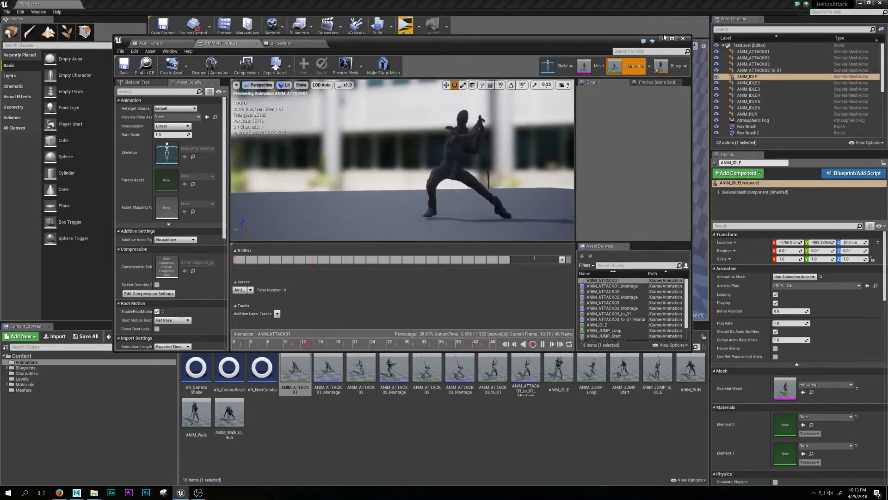
Step: Bring up the Create AnimMontage option for ANIM_ATTACK01 and open the existing ANIM_ATTACK01_Montage to view it
left_click(682, 39)
right_click(295, 370)
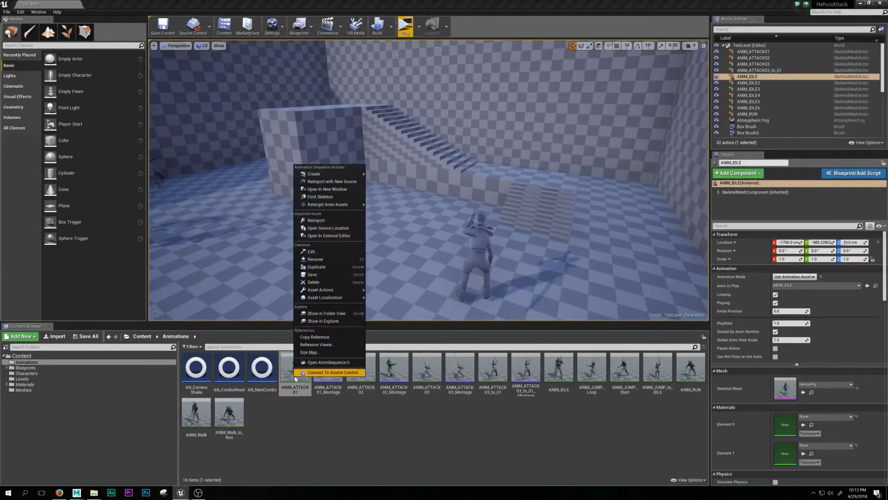
mouse_move(344, 177)
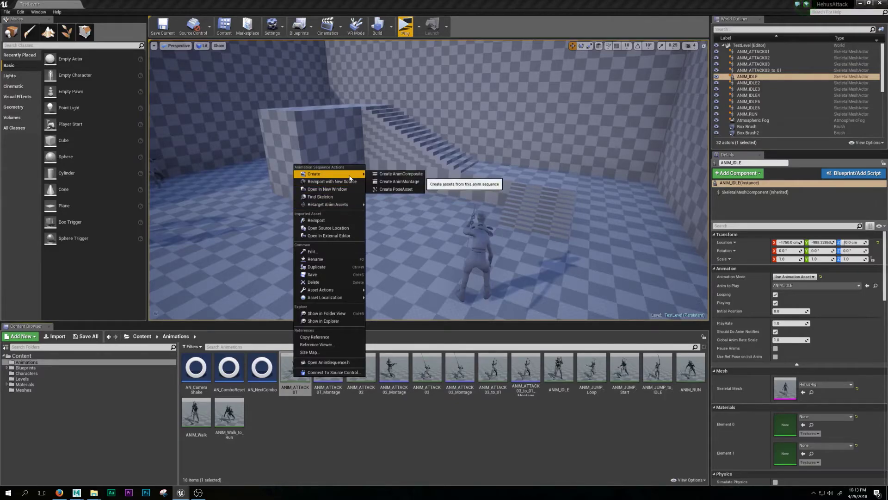
left_click(399, 182)
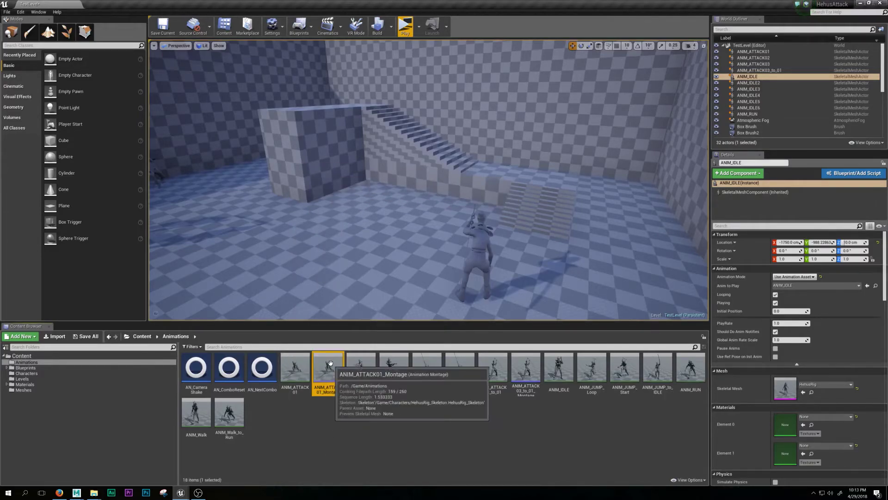
key("Return")
left_click_drag(500, 165, 569, 144, "alt")
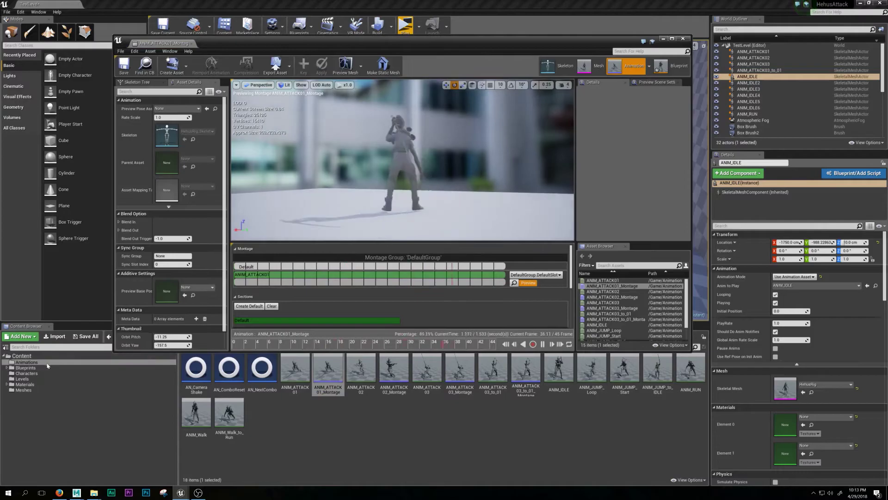
Step: Open BP_Hehus from the Blueprints folder and maximize its editor
left_click(25, 367)
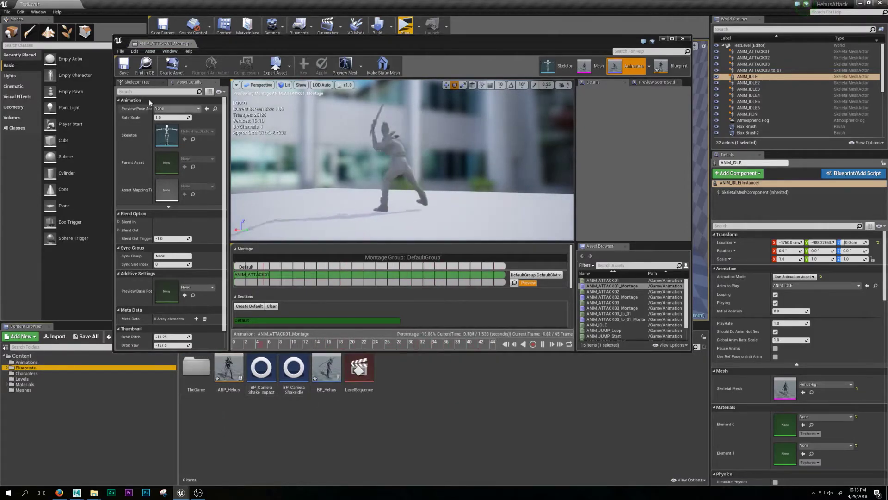
left_click(48, 363)
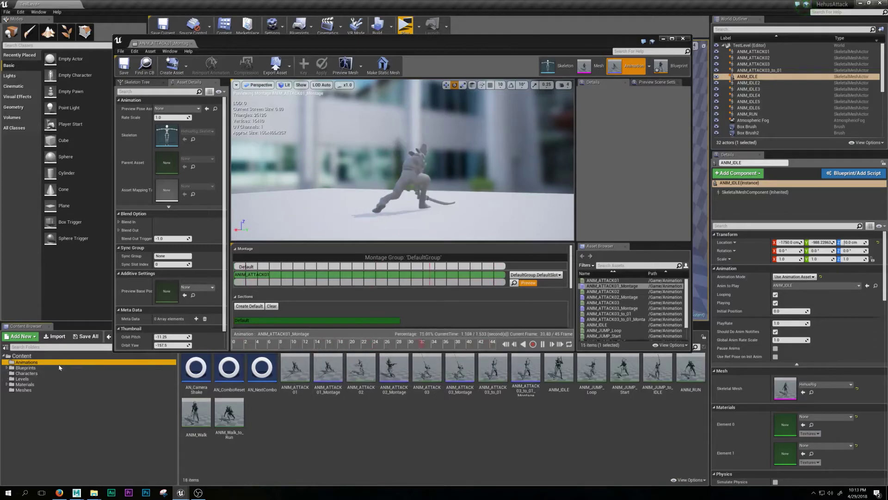
left_click(110, 369)
double_click(326, 368)
double_click(475, 44)
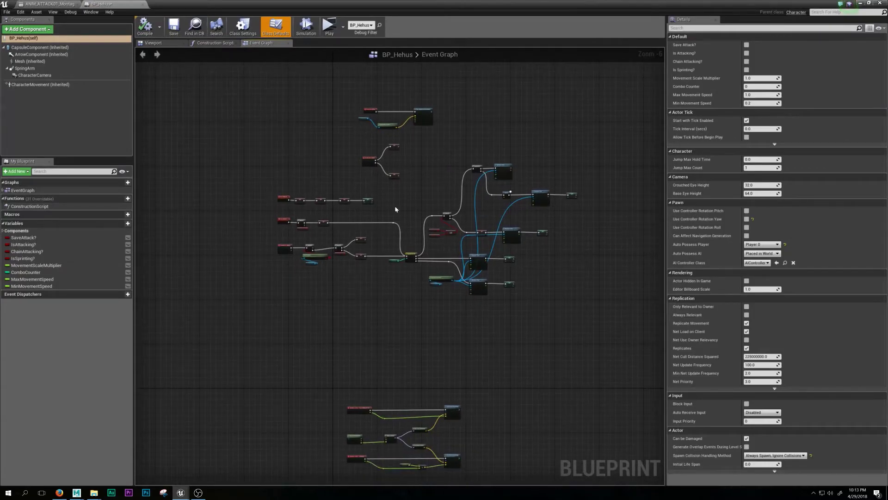
Step: Disconnect the InputAction Attack node from its Branch and move it to empty space below the attack logic
scroll(463, 293, "up", 6)
right_click_drag(341, 223, 700, 318)
right_click_drag(575, 455, 774, 482)
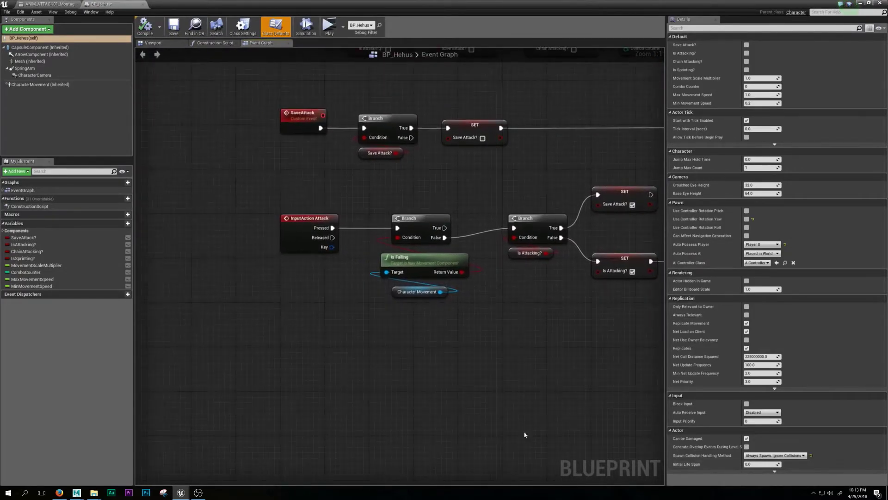
scroll(334, 224, "down", 4)
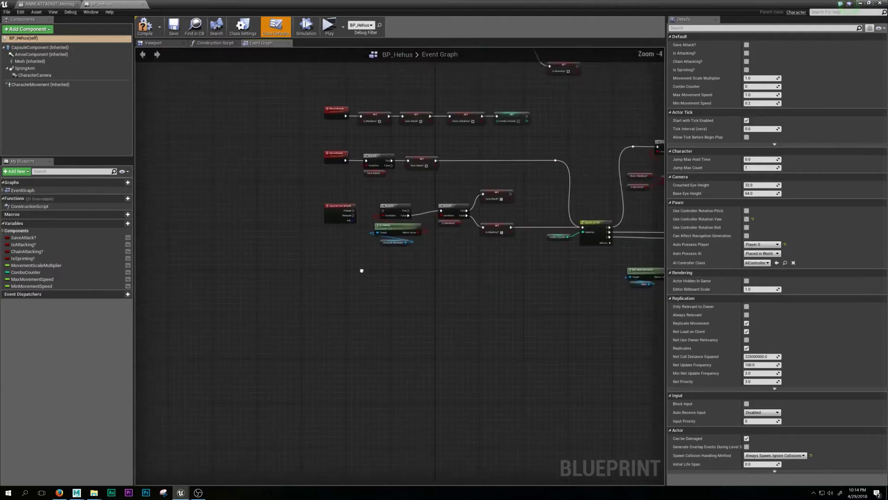
left_click_drag(333, 181, 513, 408)
Step: Examine the attack and sprint logic, and shift the Event BeginPlay node into line above the Capsule Component node
right_click_drag(529, 295, 491, 367)
scroll(417, 342, "down", 2)
scroll(476, 357, "up", 2)
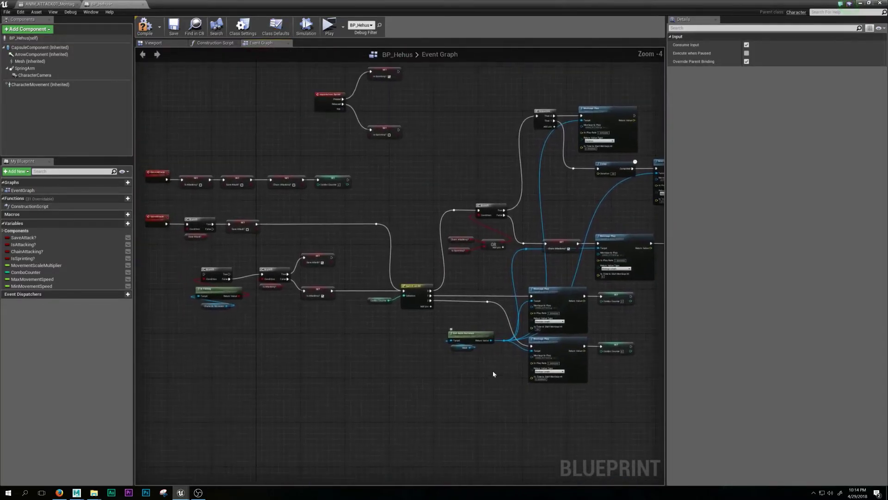
scroll(492, 367, "down", 2)
scroll(432, 362, "up", 3)
right_click_drag(439, 345, 386, 302)
scroll(387, 303, "down", 1)
right_click_drag(425, 324, 478, 452)
right_click_drag(520, 257, 504, 331)
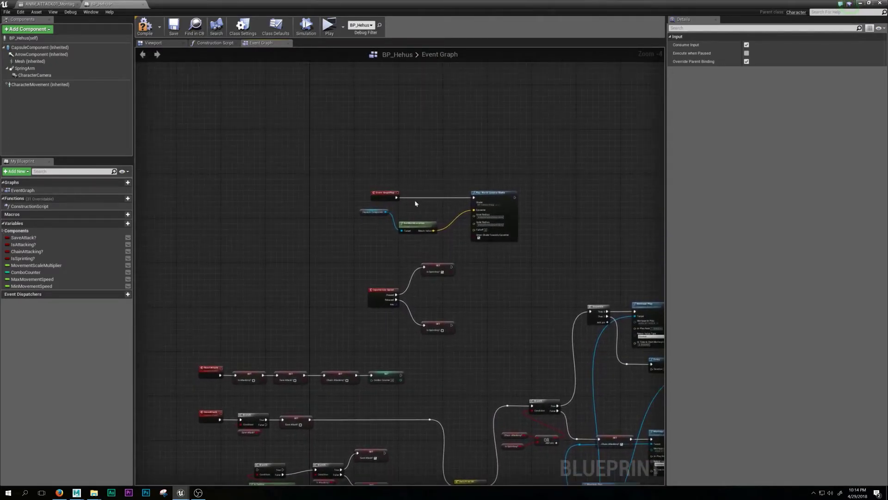
scroll(417, 181, "up", 4)
left_click_drag(338, 221, 310, 221)
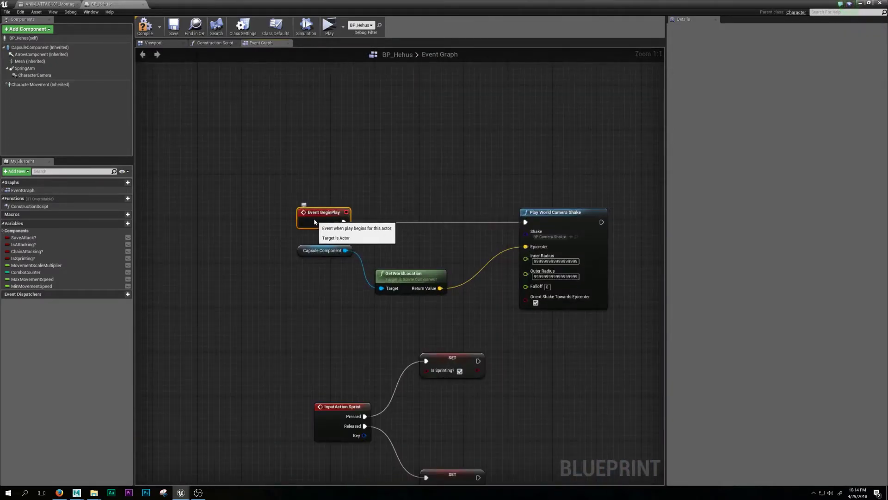
Step: Examine the reset-attack and SaveAttack event chains and the Montage Play nodes fed by the combo switch
scroll(314, 300, "down", 3)
right_click_drag(313, 350, 419, 136)
right_click_drag(204, 393, 240, 328)
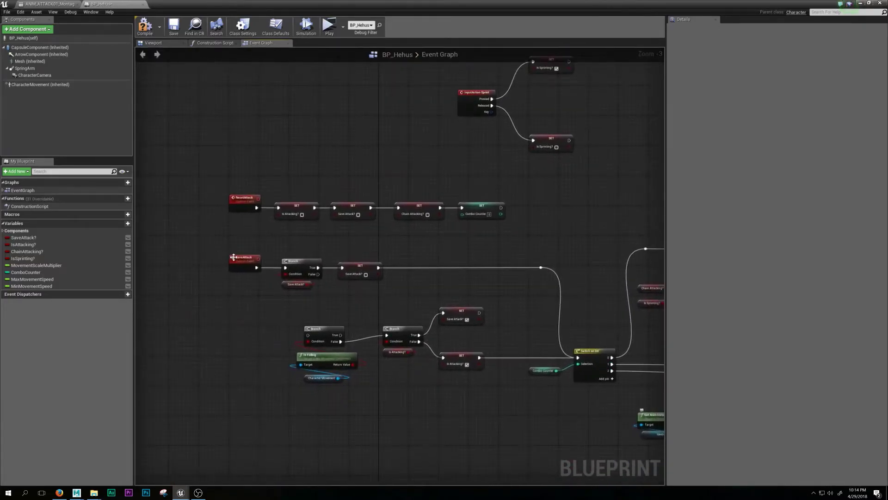
right_click_drag(439, 255, 255, 204)
right_click_drag(399, 380, 426, 244)
right_click_drag(483, 433, 545, 291)
right_click_drag(491, 326, 334, 397)
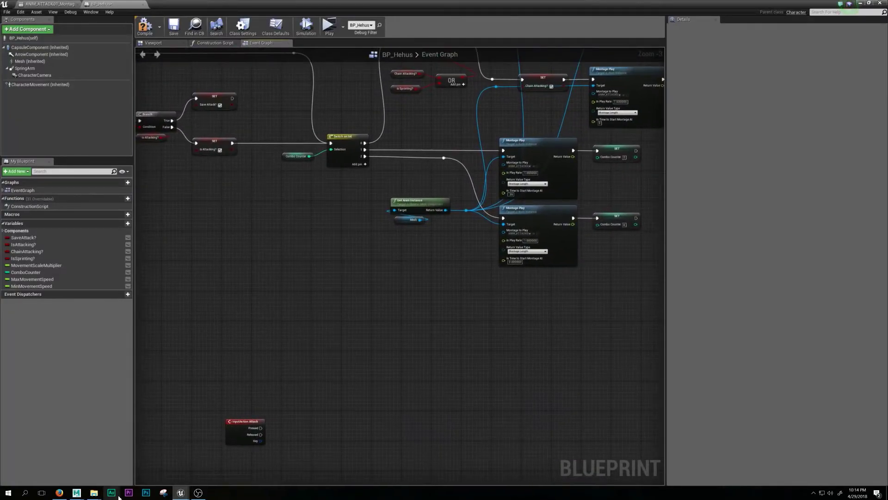
Step: Reposition the InputAction Attack node in the clear space above the Move_Forward/Backward input nodes
right_click_drag(292, 318, 340, 438)
right_click_drag(384, 366, 492, 166)
right_click_drag(448, 221, 463, 162)
left_click_drag(446, 222, 381, 183)
scroll(436, 213, "up", 1)
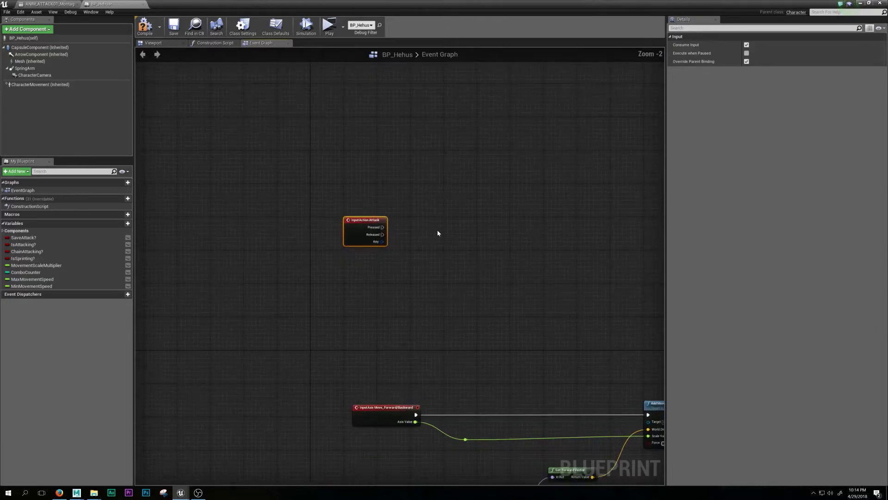
Step: Add a reference to the inherited Mesh component in the empty graph space near the InputAction Attack node
right_click_drag(484, 188, 326, 367)
right_click_drag(495, 246, 480, 265)
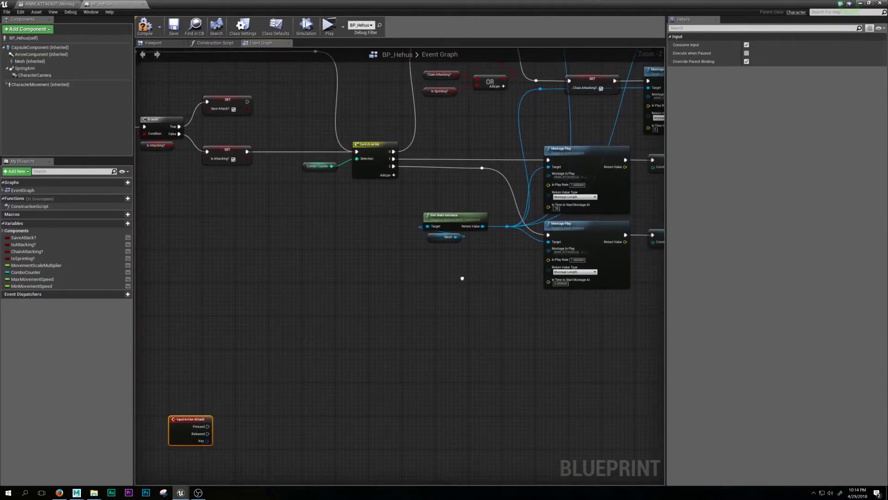
right_click_drag(347, 211, 345, 194)
left_click(29, 61)
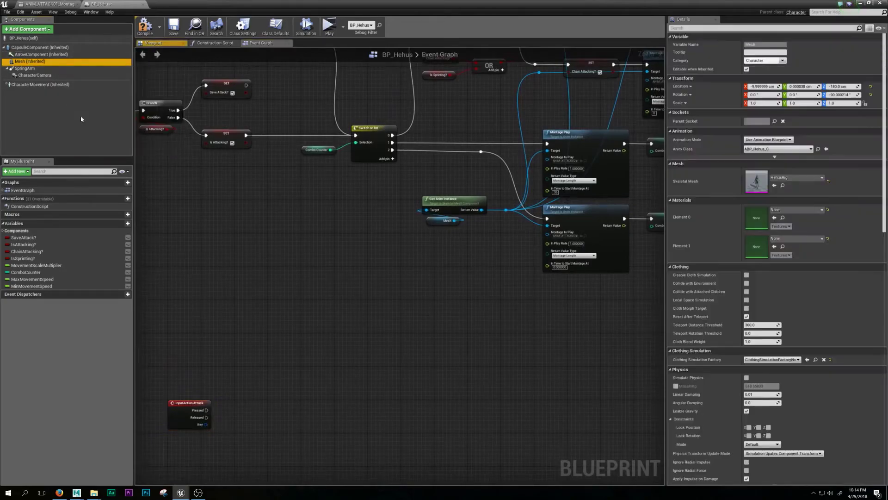
left_click_drag(29, 61, 354, 406)
right_click_drag(463, 327, 566, 199)
scroll(504, 278, "up", 2)
right_click_drag(429, 325, 558, 252)
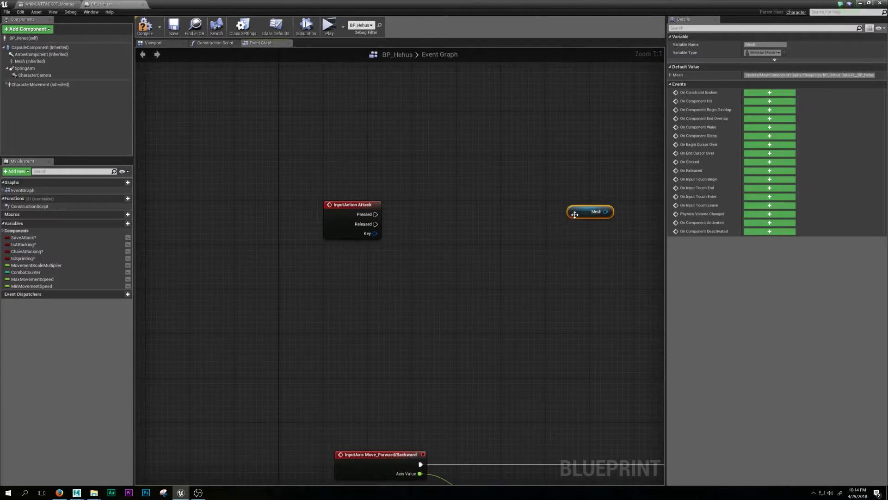
Step: Add a Get Anim Instance node fed by the Mesh reference and place it just above that reference
left_click_drag(544, 394, 519, 345)
type("anim insta")
key("Return")
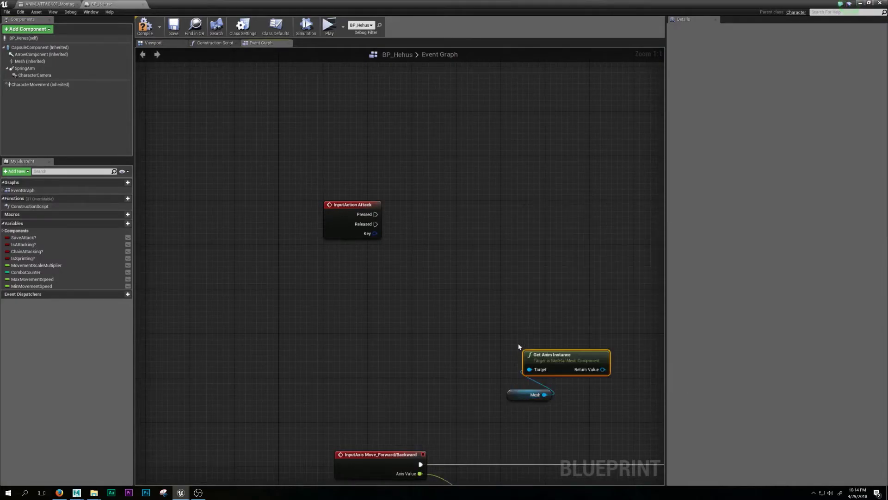
left_click_drag(570, 355, 531, 361)
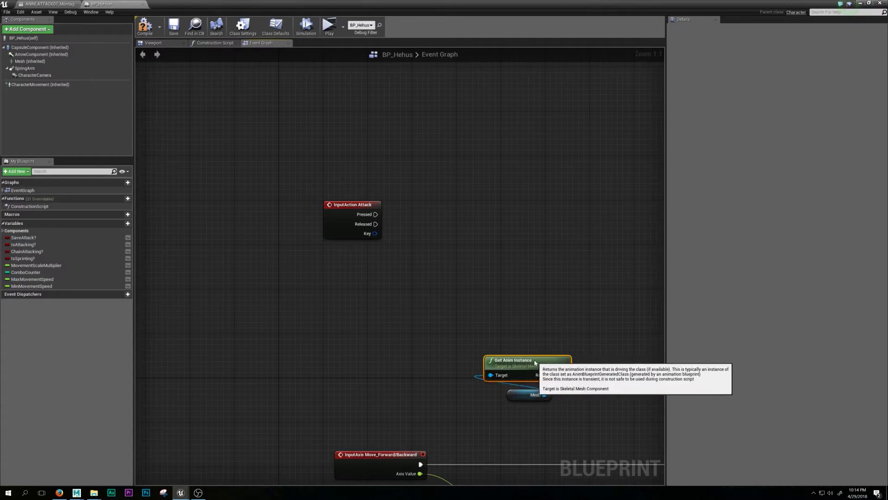
Step: Try a Play Anim Montage node with the Mesh and Get Anim Instance outputs, and delete it
right_click_drag(559, 307, 480, 322)
right_click(536, 215)
type("play ")
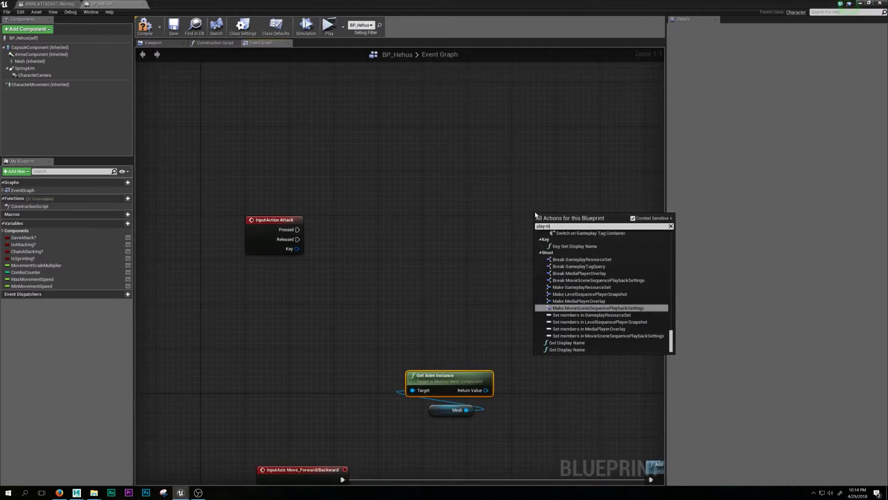
type("animation mon")
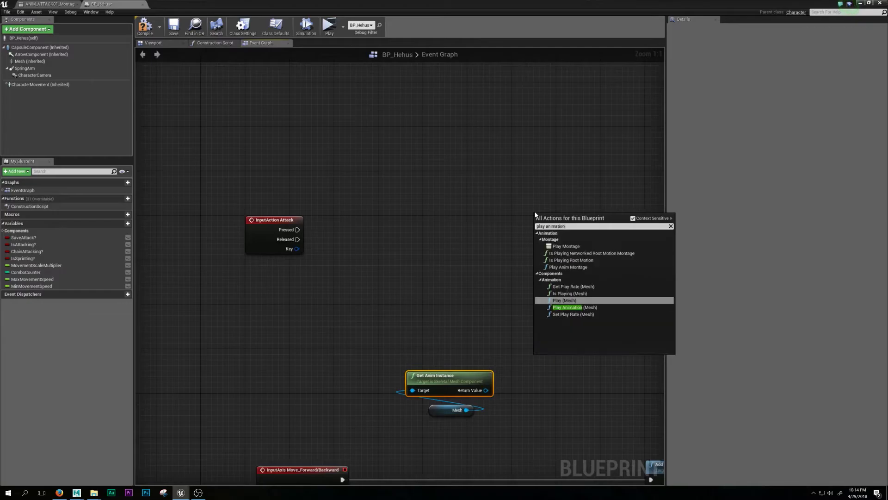
key("Return")
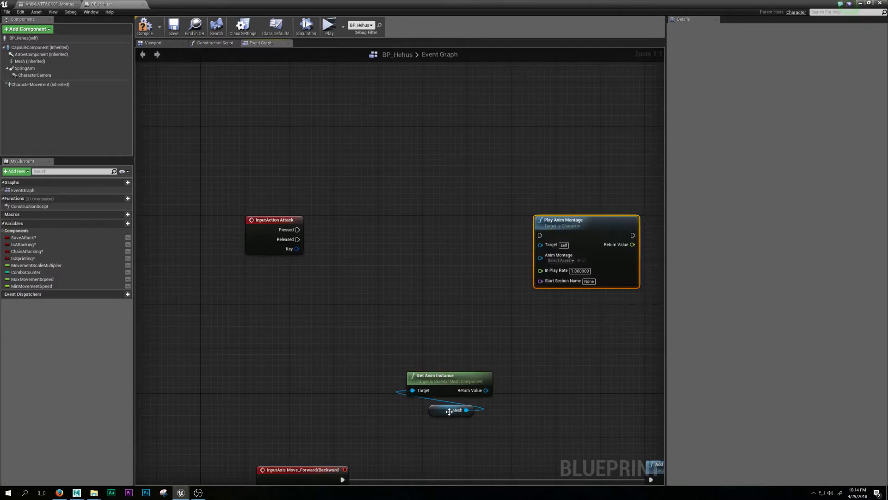
left_click_drag(467, 409, 521, 277)
left_click_drag(486, 390, 501, 252)
left_click(577, 219)
key("Delete")
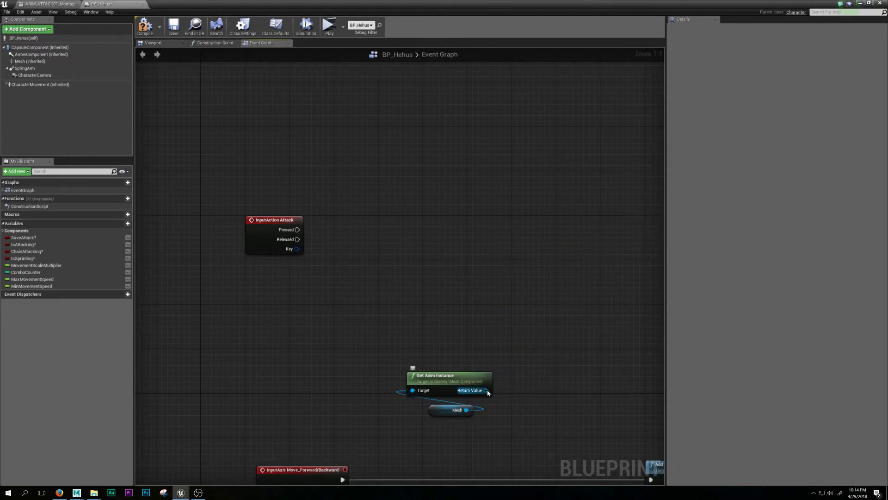
Step: Add a Montage Play node in the empty space above Get Anim Instance, targeting its Return Value
left_click_drag(485, 390, 537, 255)
type("montage")
key("ctrl+a")
type("play montage")
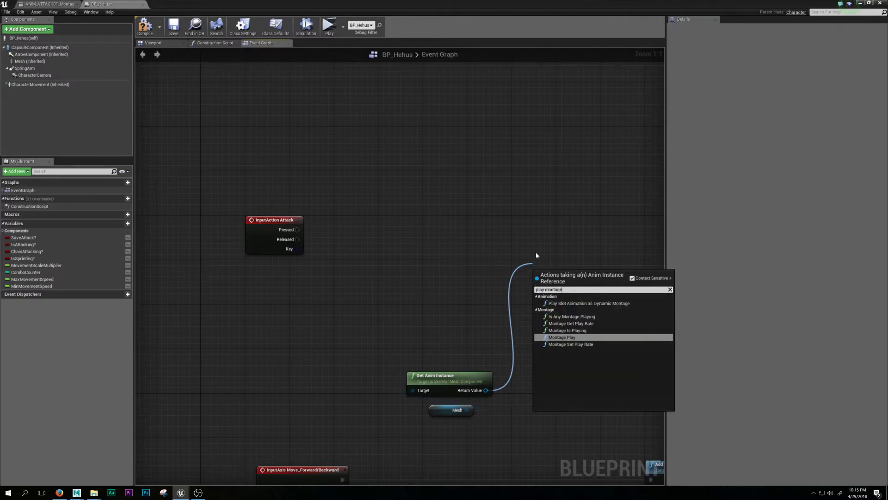
left_click(561, 337)
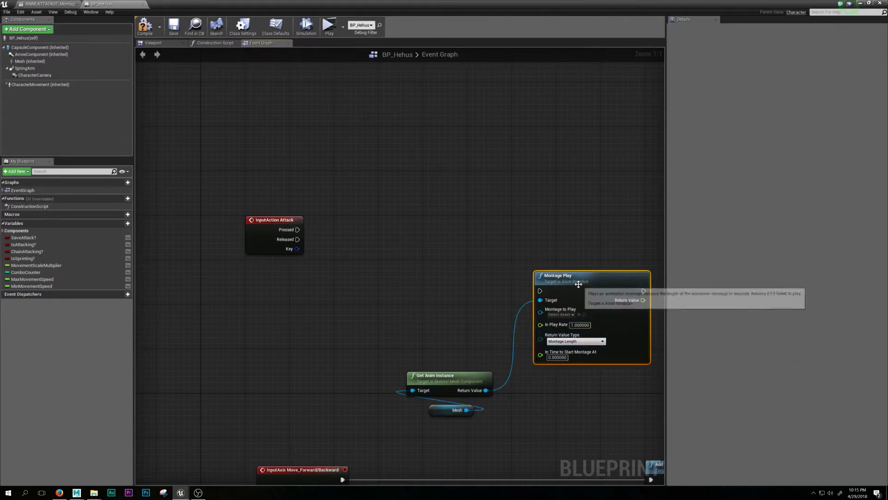
Step: Align the Montage Play node with InputAction Attack and connect the Pressed output to its execution input
left_click_drag(579, 282, 577, 190)
right_click_drag(443, 150, 444, 160)
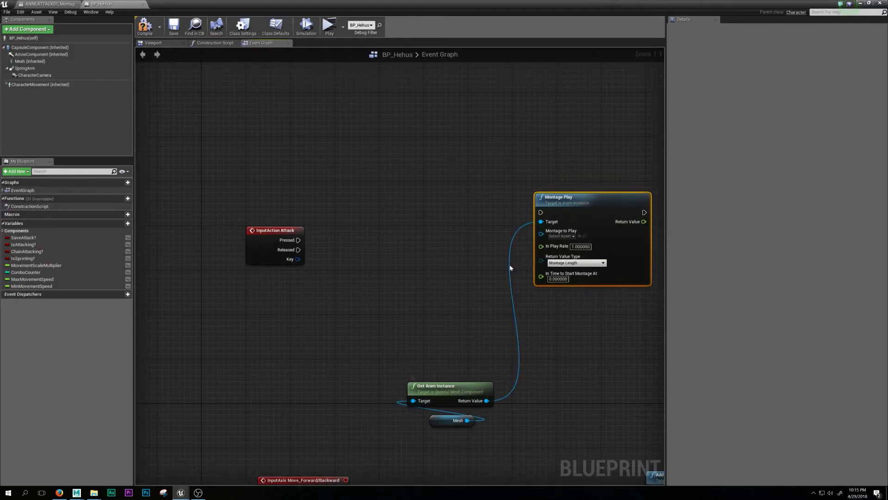
left_click_drag(579, 203, 584, 230)
left_click(564, 187)
right_click_drag(565, 181, 623, 155)
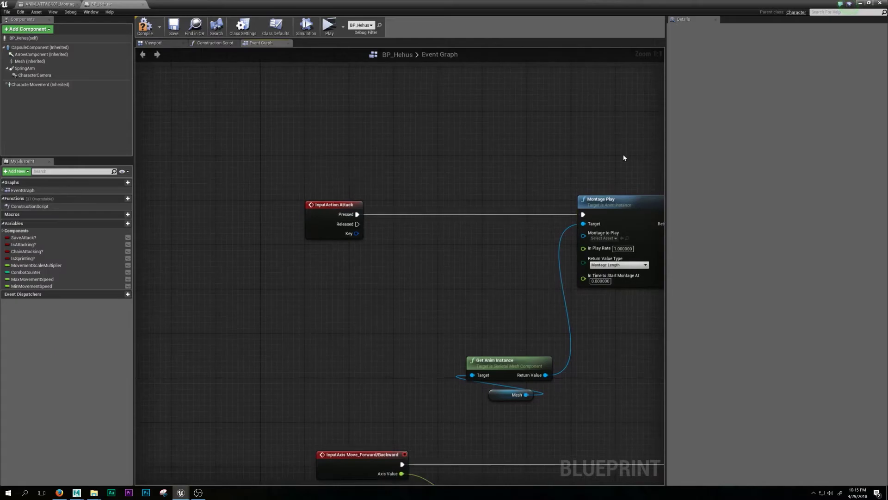
Step: Move InputAction Attack closer to Montage Play and tuck the Get Anim Instance and Mesh nodes beneath it
left_click_drag(354, 206, 360, 206)
left_click_drag(441, 197, 446, 208)
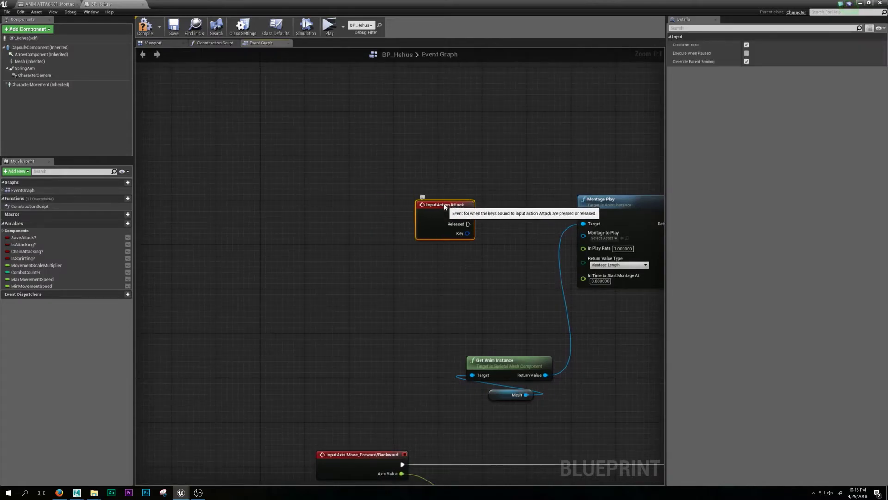
left_click(537, 405)
right_click_drag(537, 405, 535, 402)
left_click_drag(516, 364, 487, 298)
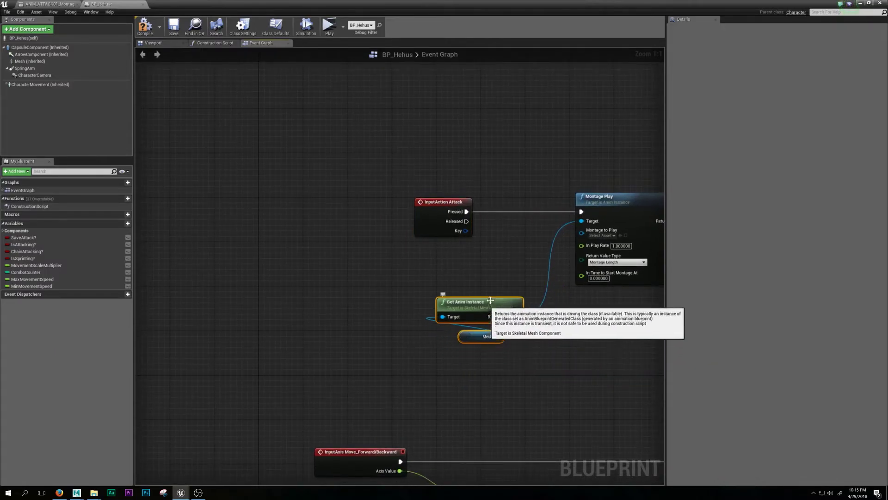
right_click_drag(487, 298, 480, 305)
left_click_drag(474, 309, 458, 277)
right_click_drag(485, 257, 432, 280)
Step: Set the Montage Play node's Montage to Play to ANIM_ATTACK01_Montage
left_click(549, 266)
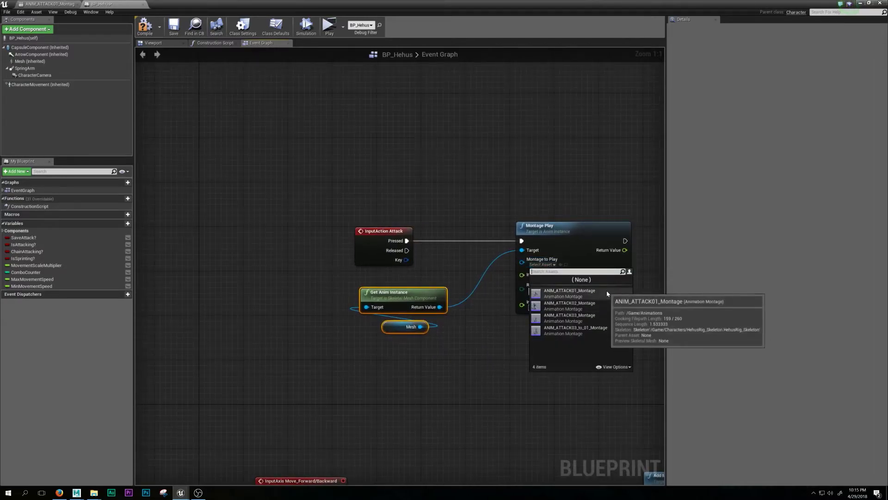
left_click(606, 290)
left_click(555, 267)
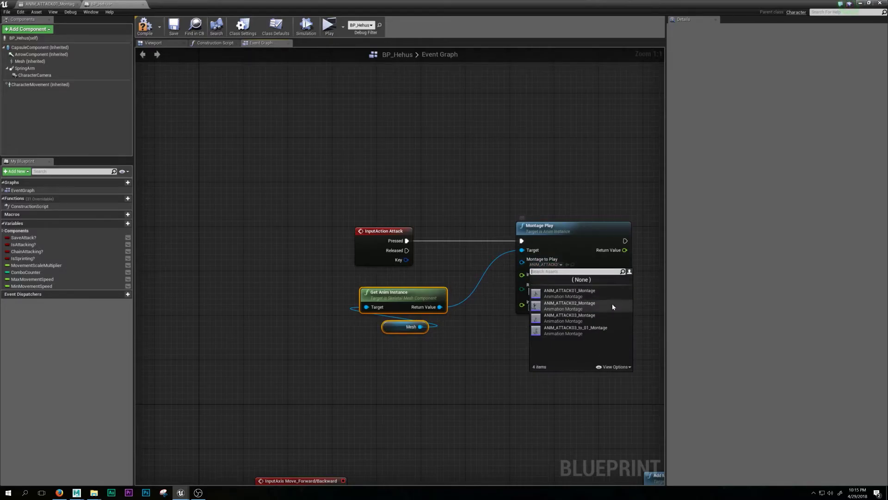
left_click(603, 195)
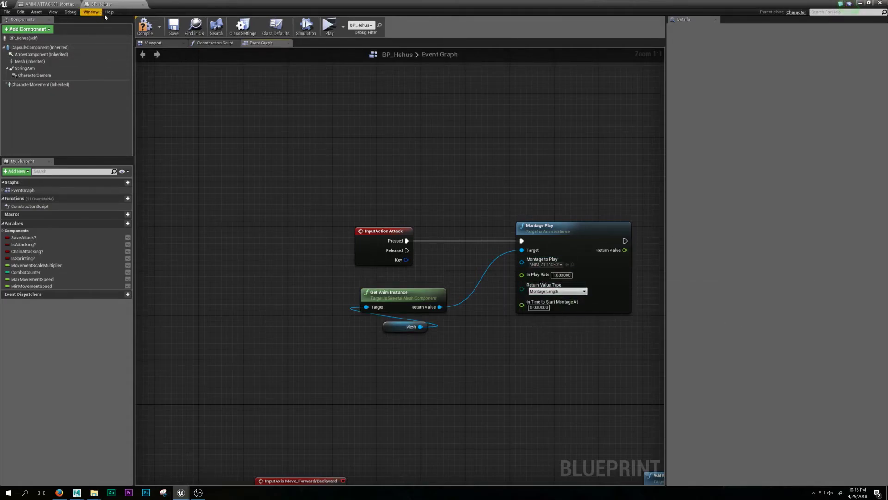
Step: Run the game preview to test the character's attack, and end the session
right_click_drag(566, 186, 512, 203)
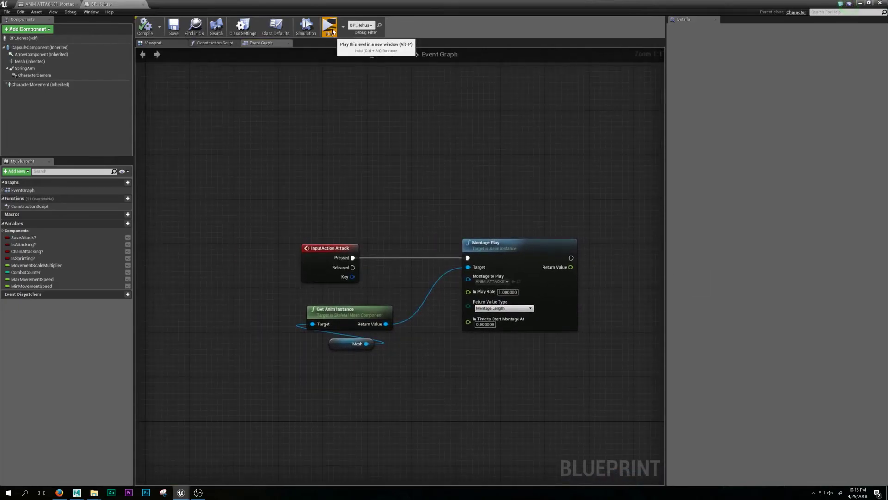
left_click(332, 29)
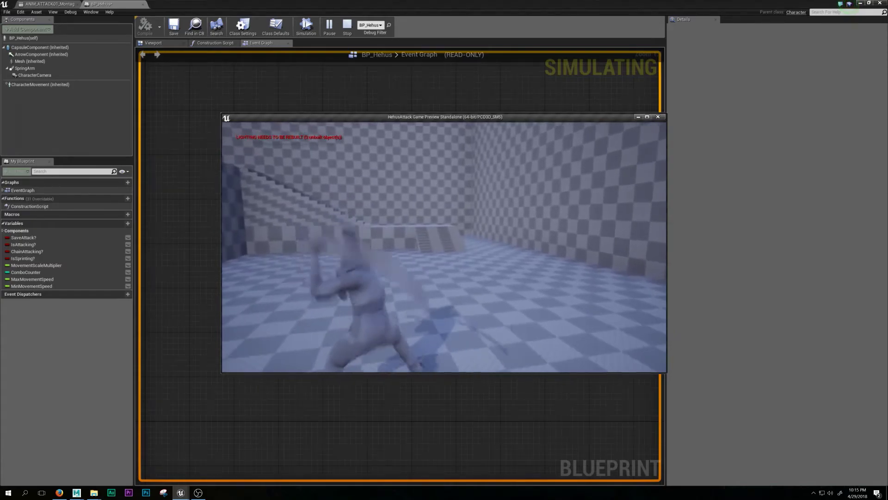
key("Escape")
Step: Detach InputAction Attack from the simple Montage Play node and move it up to the combo attack logic near the Is Falling check
scroll(463, 180, "down", 4)
right_click_drag(407, 195, 540, 363)
scroll(548, 365, "up", 4)
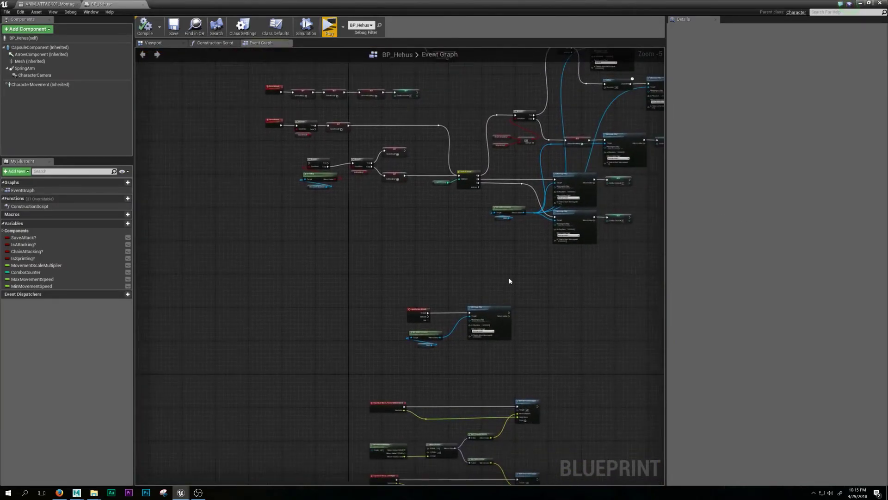
left_click(414, 290)
left_click_drag(415, 290, 410, 224)
left_click(480, 222)
right_click_drag(480, 222, 459, 213)
left_click_drag(367, 232, 371, 192)
right_click_drag(498, 188, 515, 293)
left_click_drag(407, 258, 407, 366)
right_click_drag(432, 378, 501, 419)
left_click_drag(482, 404, 178, 112)
right_click_drag(629, 342, 822, 487)
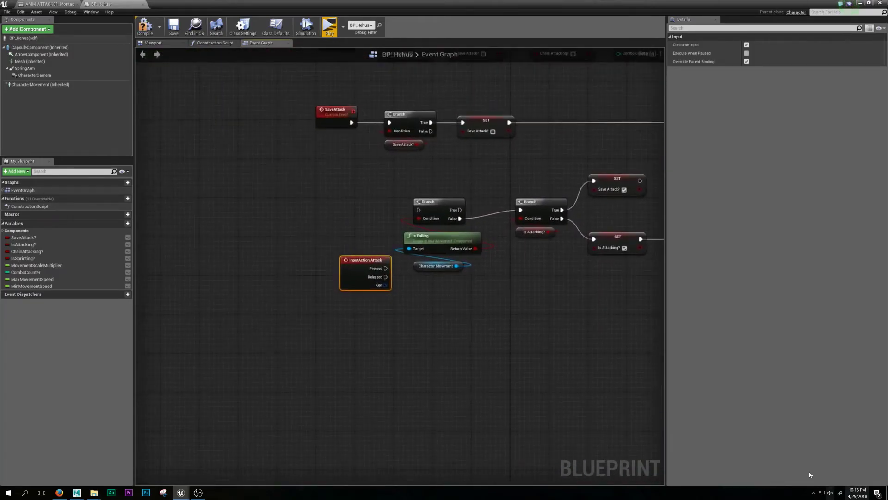
Step: Place InputAction Attack before the Is Falling Branch, connect Pressed to that Branch, and save the blueprint
left_click_drag(343, 264, 319, 203)
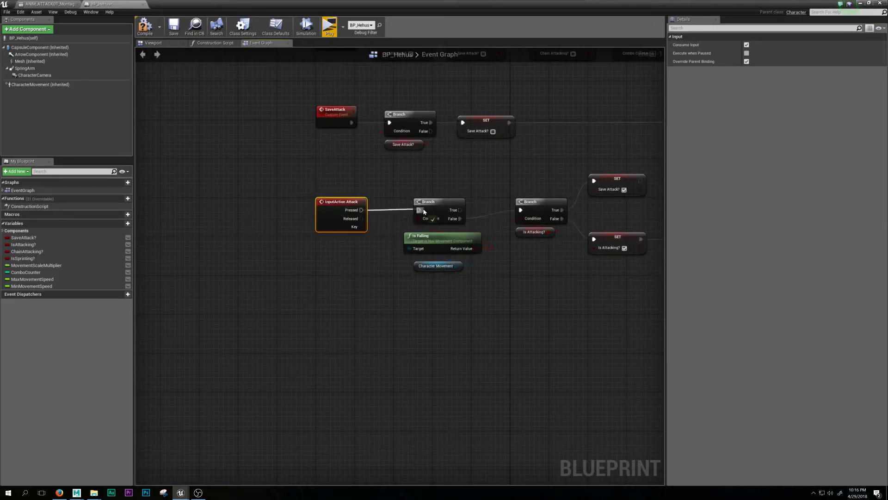
right_click_drag(473, 171, 317, 169)
left_click(557, 206)
right_click_drag(546, 207, 361, 203)
right_click_drag(627, 225, 664, 241)
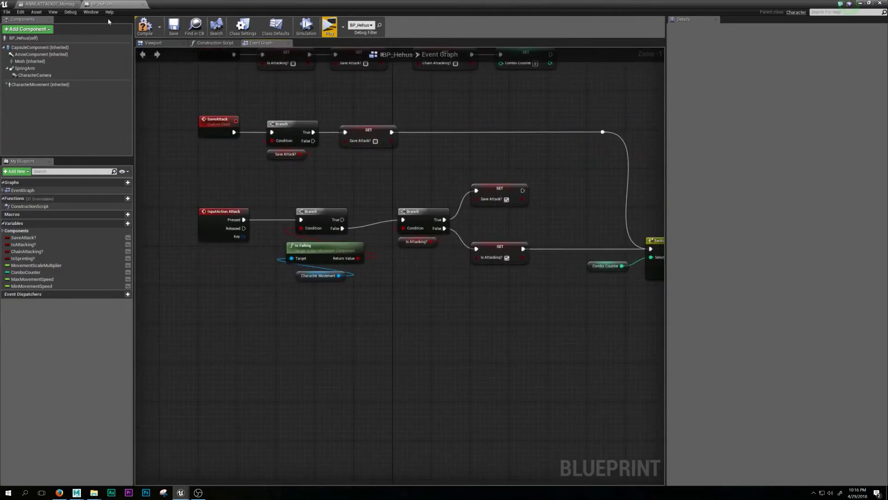
left_click(174, 32)
Step: Switch to the level editor and playtest the character's running and combo attacks in the game preview, ending the session when done
right_click_drag(541, 265, 211, 273)
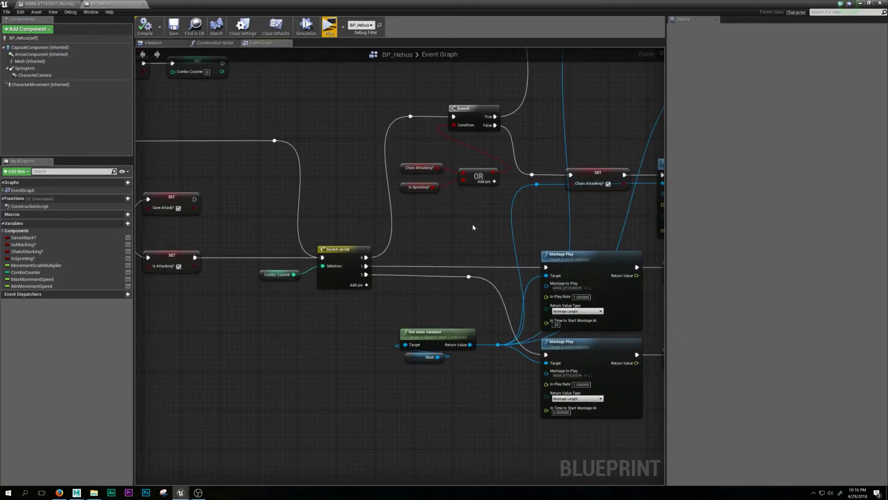
left_click_drag(448, 5, 401, 157)
left_click(663, 156)
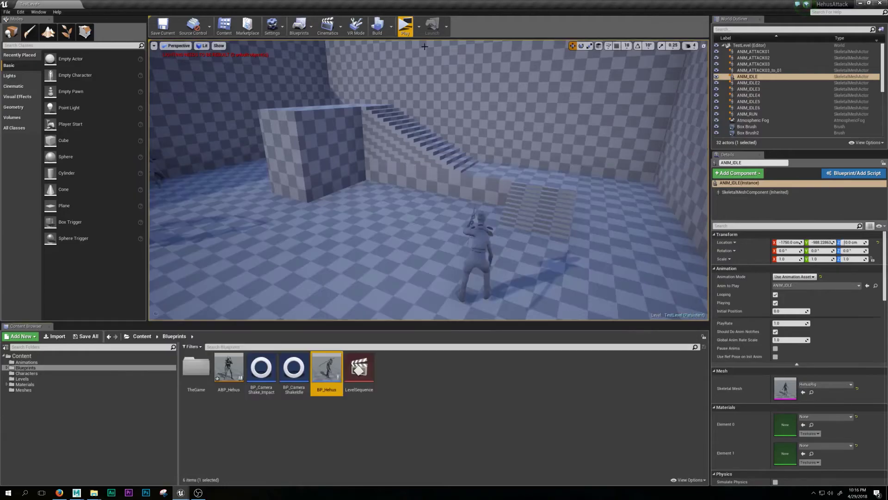
left_click(406, 27)
key("w")
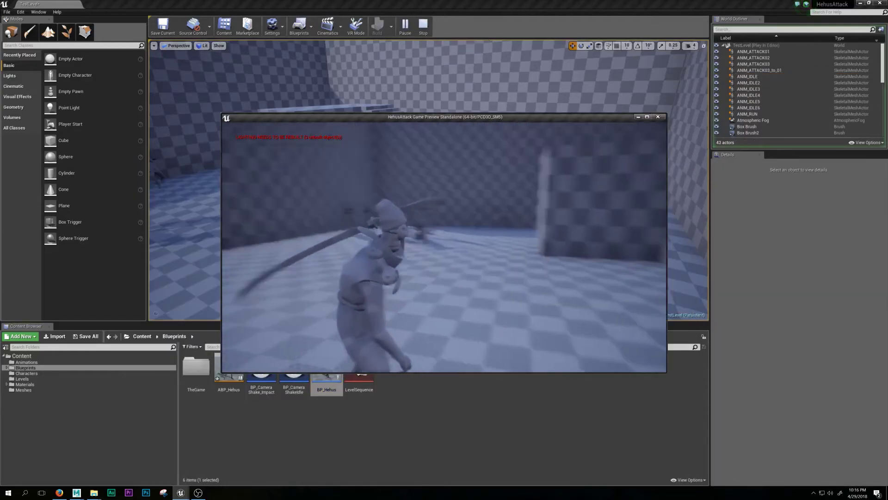
key("w")
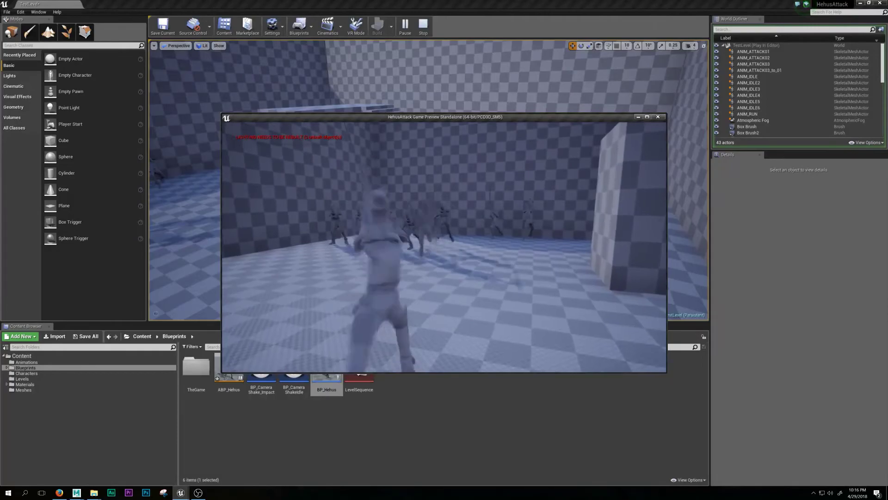
key("w")
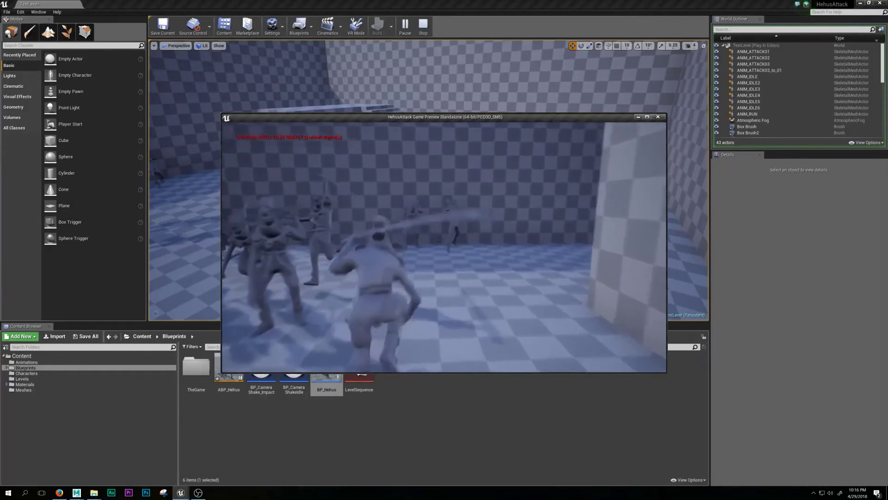
key("w")
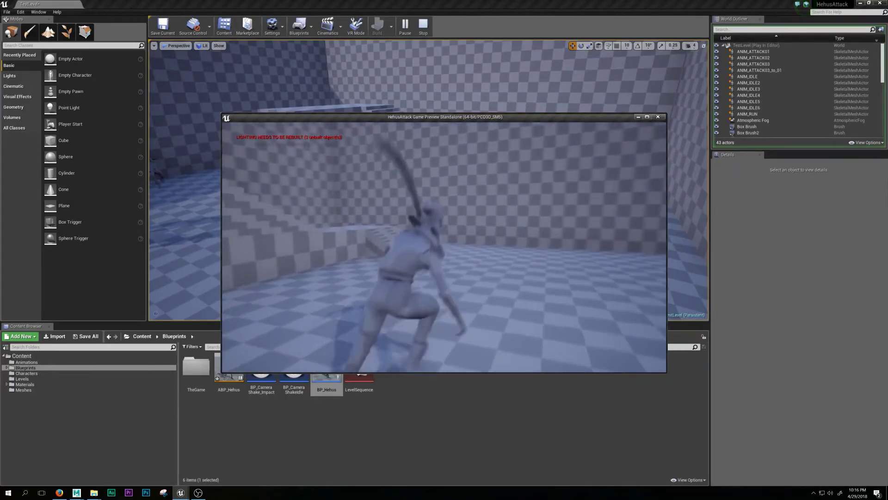
key("w")
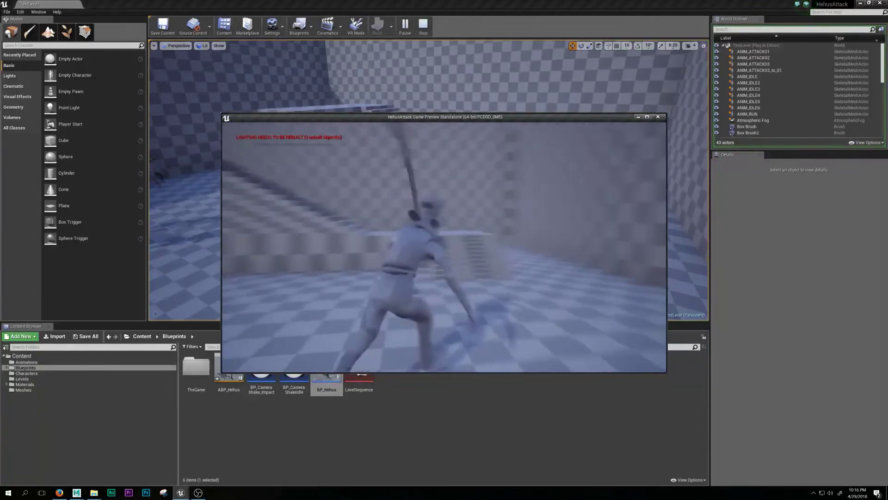
key("w")
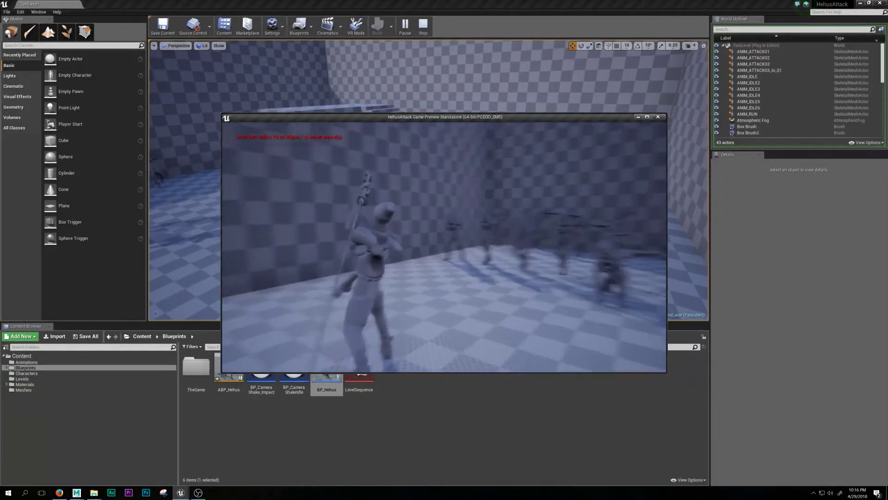
key("Escape")
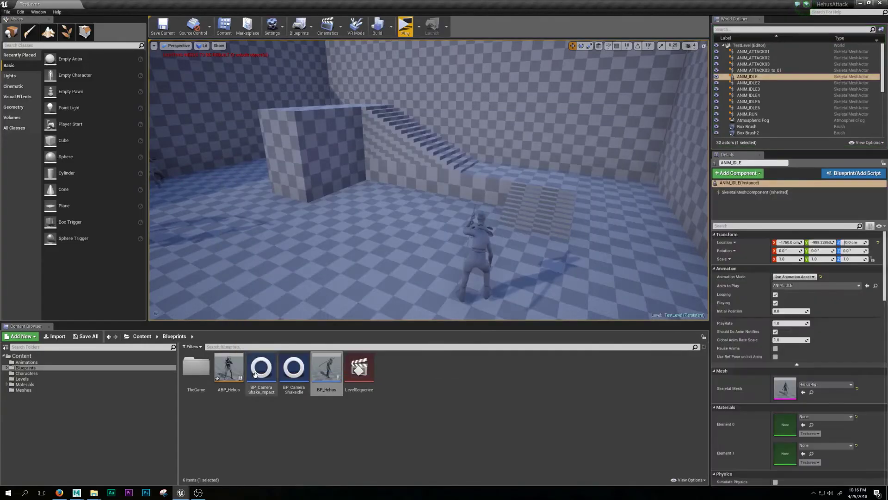
Step: Open the ABP_Hehus animation blueprint and bring up its Locomotion state machine
double_click(229, 368)
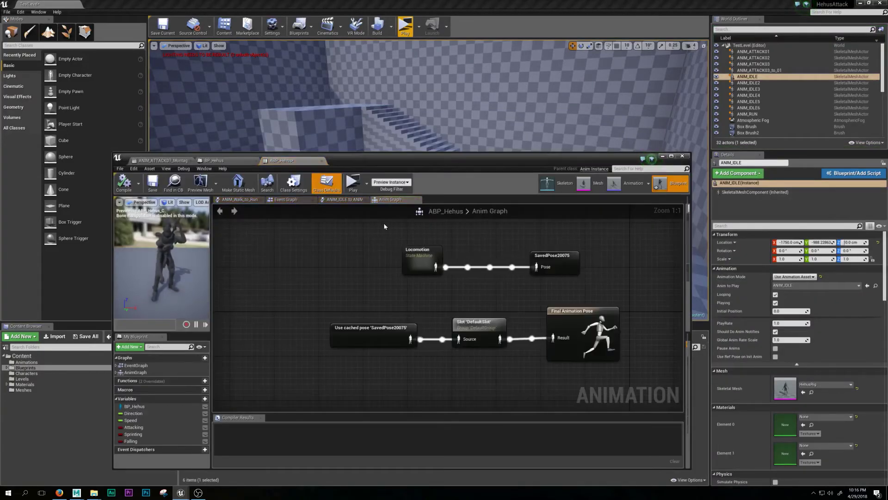
left_click(285, 200)
left_click(253, 202)
left_click(364, 200)
left_click(254, 202)
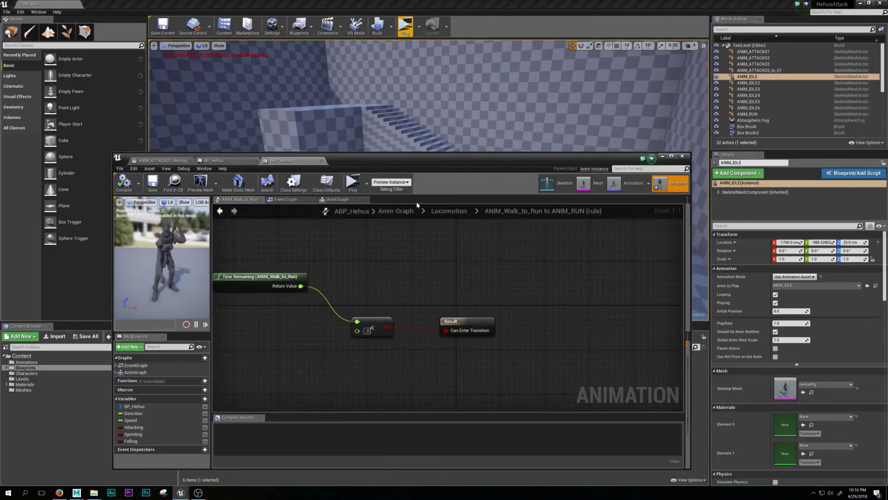
left_click(449, 211)
scroll(430, 272, "down", 2)
scroll(415, 261, "up", 2)
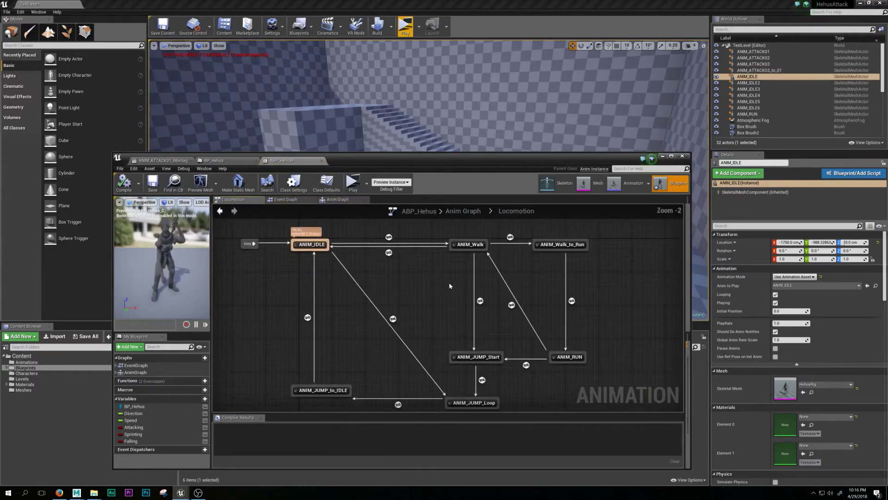
Step: Examine the ANIM_Walk and ANIM_Walk_to_Run states and the transition between them
left_click(437, 236)
right_click_drag(550, 238, 511, 248)
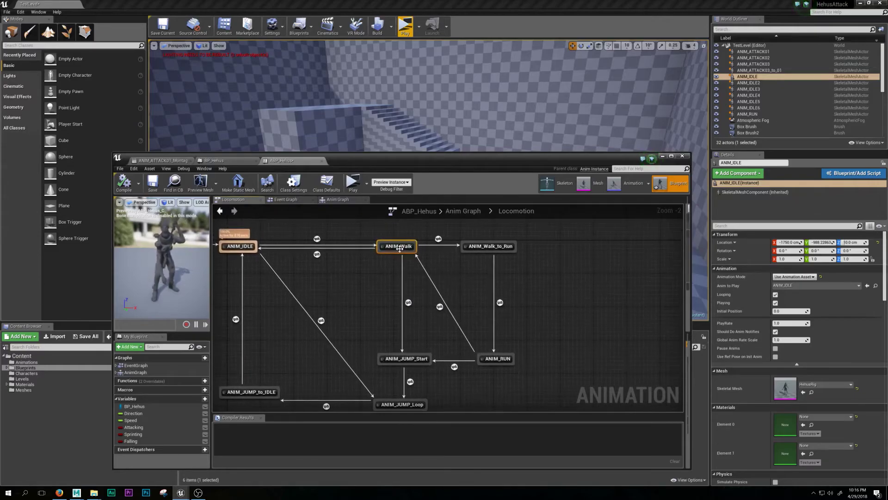
left_click(505, 246)
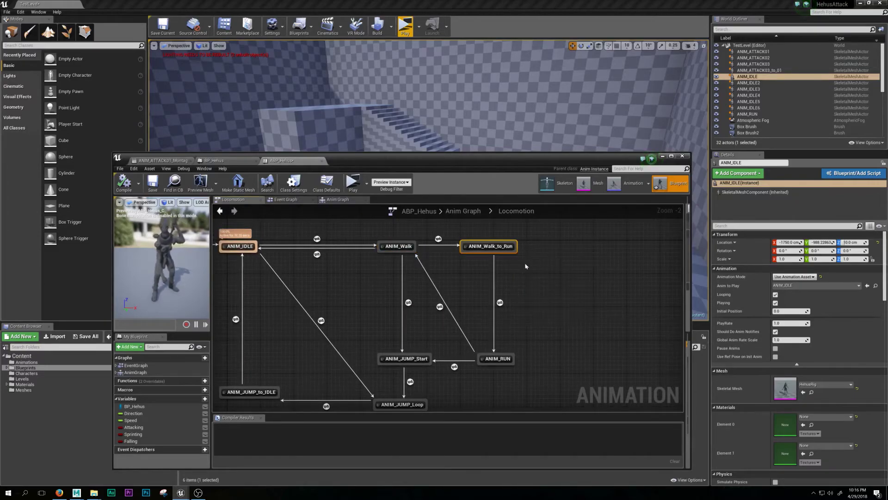
left_click_drag(510, 157, 523, 78)
right_click_drag(556, 230, 526, 252)
scroll(526, 253, "up", 1)
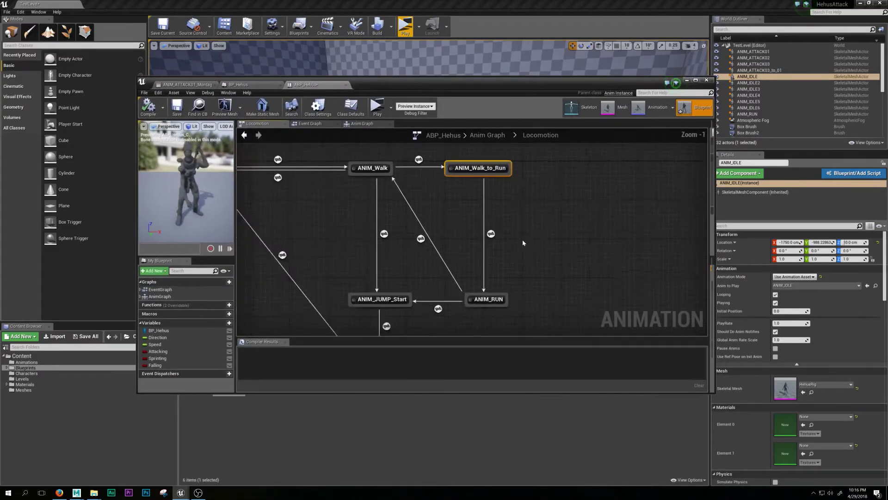
scroll(526, 252, "up", 1)
mouse_move(386, 170)
right_mouse_down()
mouse_move(441, 213)
mouse_move(372, 182)
right_mouse_up()
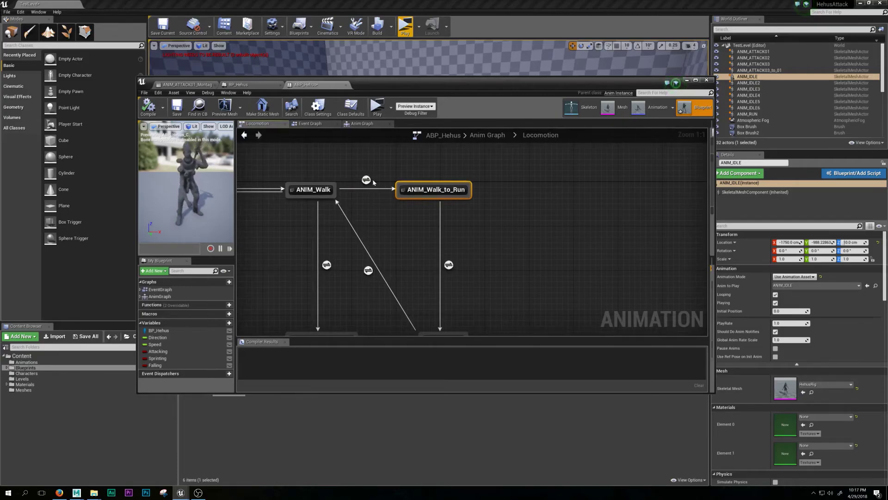
Step: Open the ANIM_Walk to ANIM_Walk_to_Run transition rule and move the Speed and greater-than nodes up, farther above the Sprinting node
double_click(367, 180)
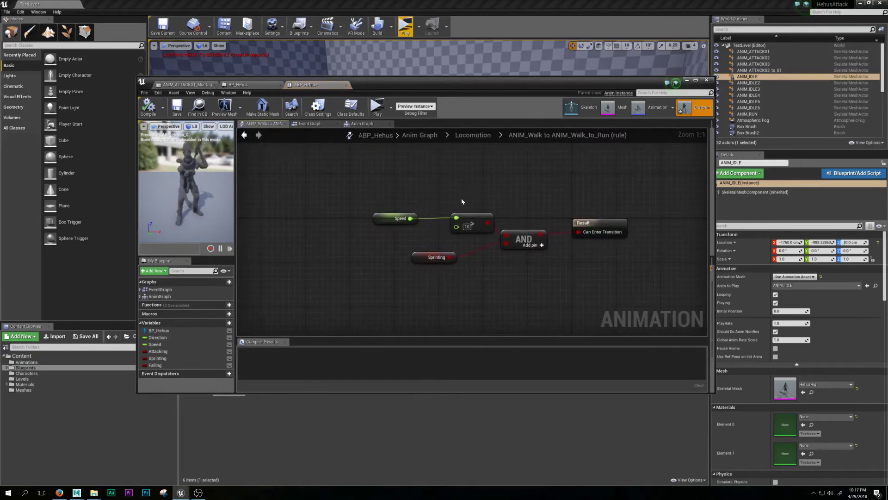
left_click_drag(395, 202, 483, 196)
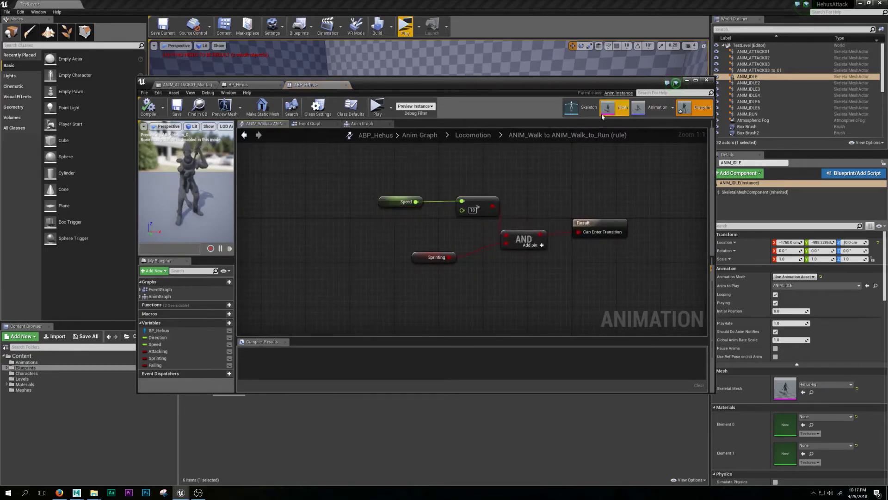
right_click_drag(500, 208, 480, 207)
left_click_drag(381, 196, 380, 185)
left_click(431, 175)
right_click_drag(431, 176, 420, 186)
left_click_drag(370, 200, 409, 193)
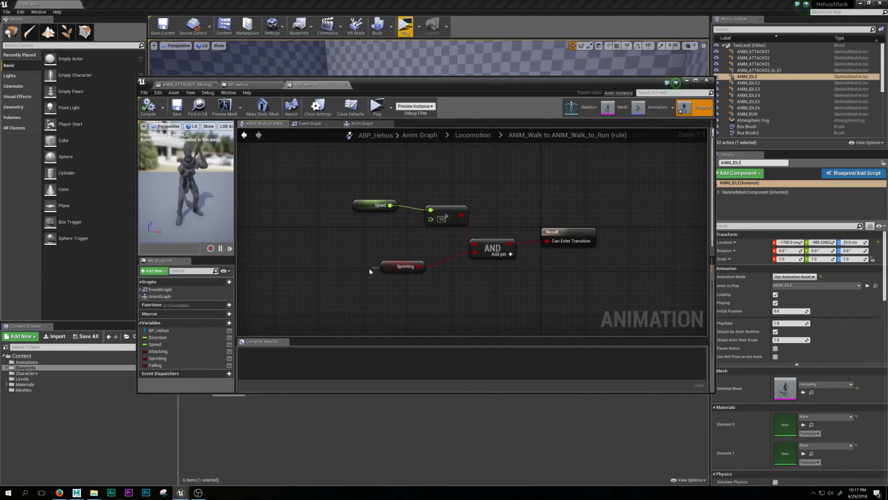
Step: Switch to the BP_Hehus Event Graph and examine the InputAction Sprint event and its two Is Sprinting? SET nodes
left_click(248, 86)
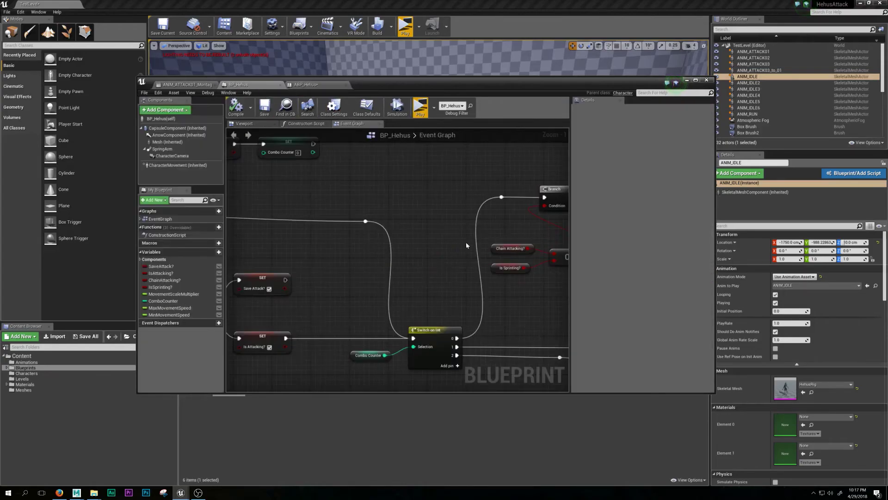
scroll(466, 245, "down", 3)
right_click_drag(399, 190, 545, 266)
right_click_drag(463, 206, 356, 258)
scroll(449, 213, "up", 1)
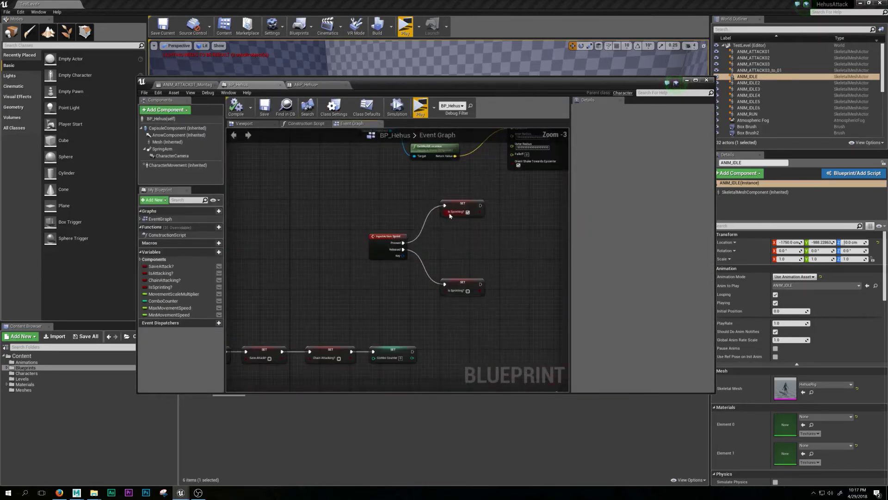
scroll(425, 239, "up", 2)
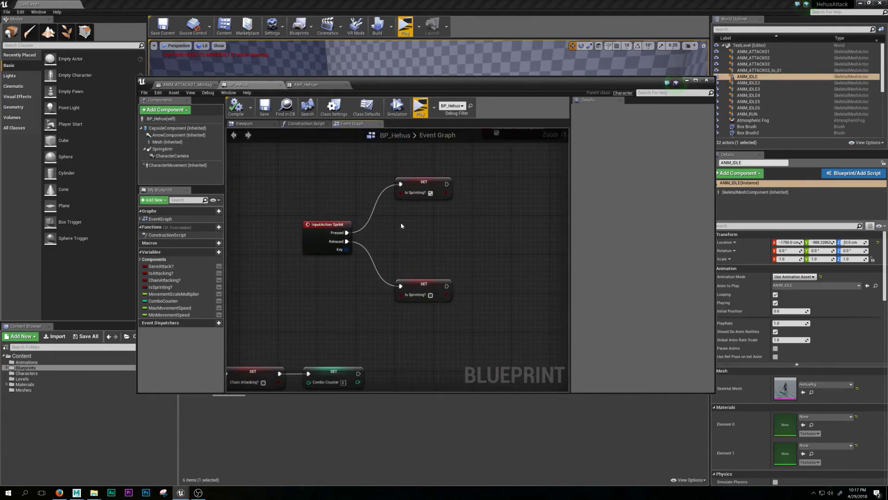
mouse_move(431, 182)
left_mouse_down()
mouse_move(440, 182)
mouse_move(424, 182)
left_mouse_up()
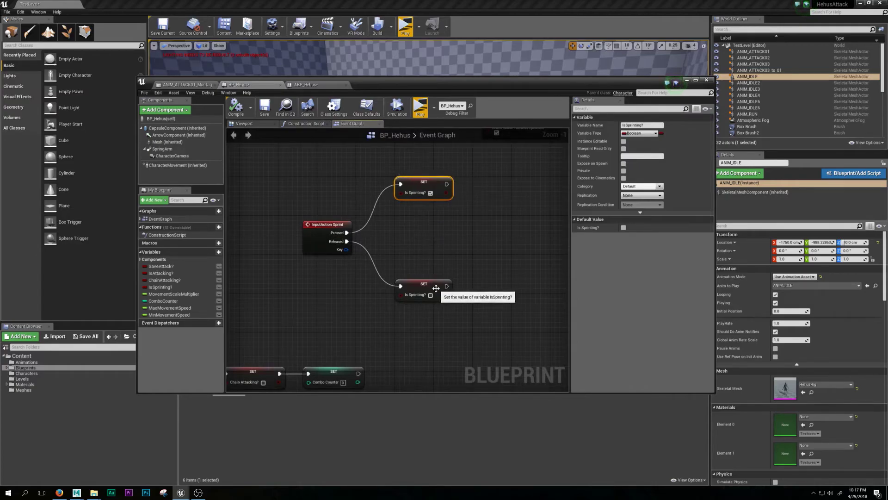
Step: Return to the ABP_Hehus animation blueprint and go back up to its Locomotion state machine
left_click(306, 85)
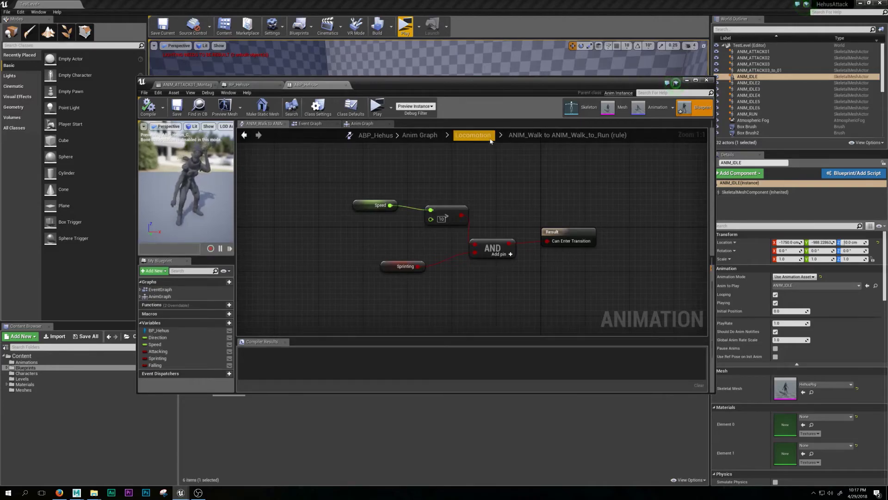
left_click(474, 135)
scroll(497, 208, "up", 5)
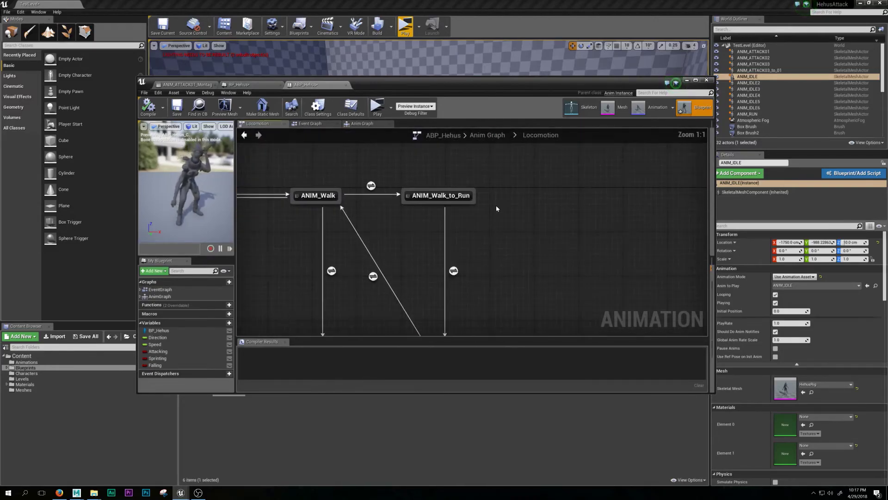
Step: Move the asset editor window down off the level viewport and briefly run the level, ending the session when done
left_click_drag(480, 88, 567, 377)
right_click_drag(574, 231, 578, 225)
key("w")
key("alt+s")
key("w")
key("Escape")
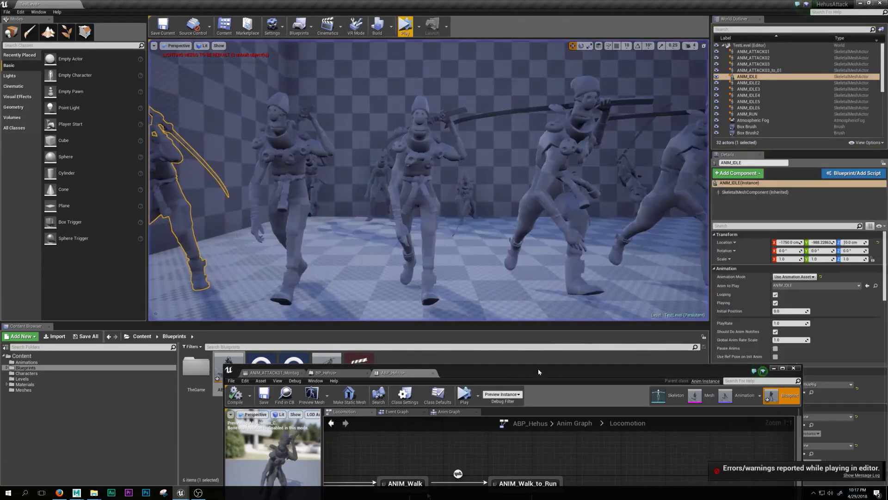
Step: Move the asset editor back over the level viewport and open the ANIM_Walk_to_Run to ANIM_RUN transition rule
left_click_drag(538, 368, 508, 116)
right_click_drag(534, 291, 509, 215)
double_click(508, 288)
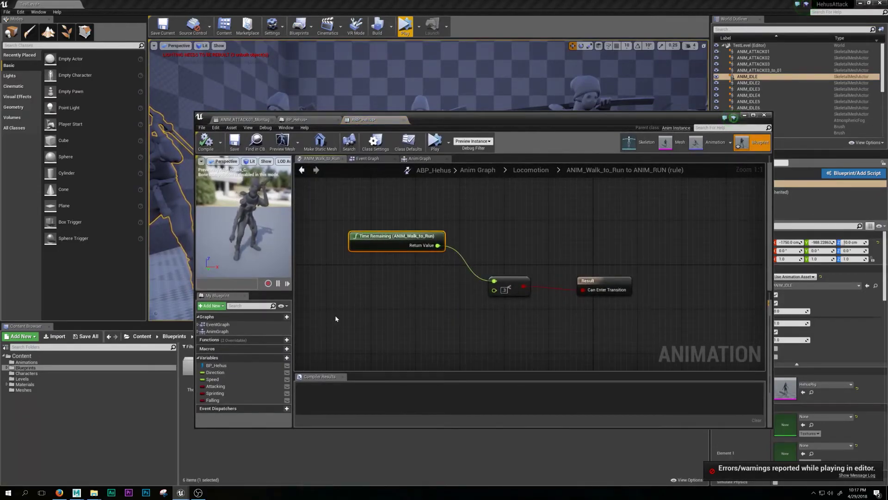
Step: Search the transition rule's available nodes for "time remaing" and dismiss the search
right_click(336, 318)
type("time remaing")
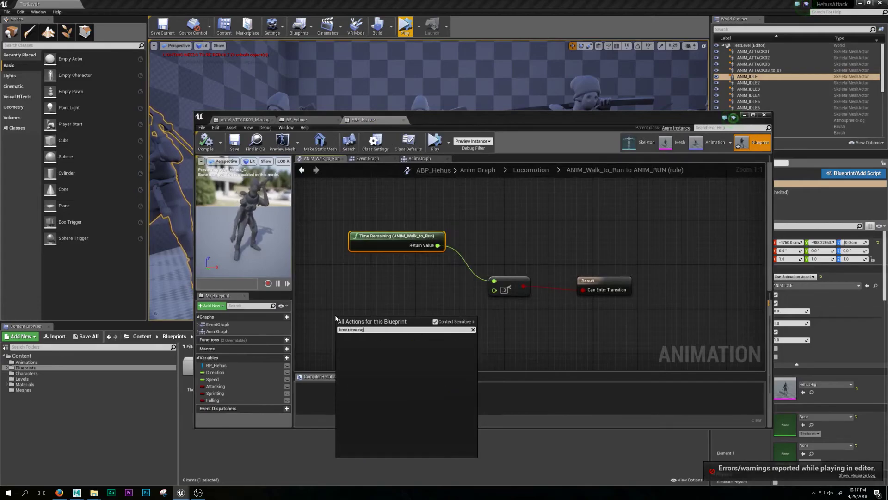
left_click(422, 199)
right_click_drag(443, 231, 423, 214)
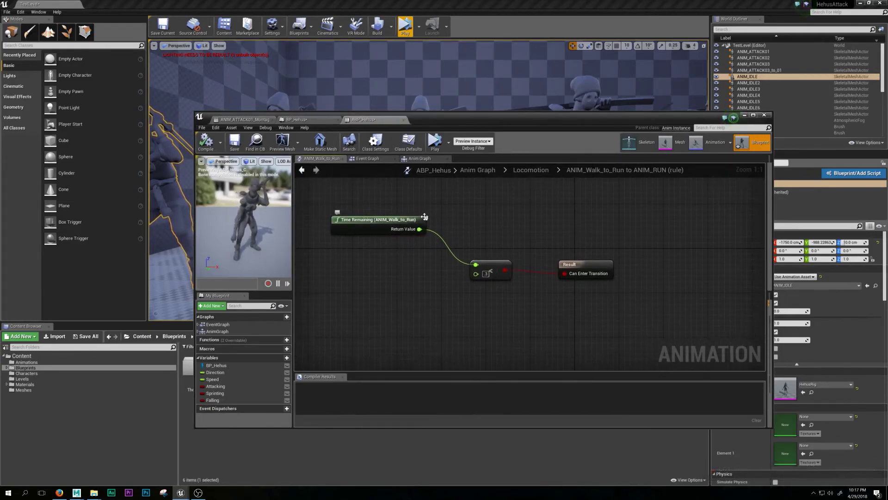
Step: Open ANIM_Walk_to_Run from the Animations folder and scrub it to about frame 20, viewing the character from the side
left_click_drag(500, 120, 478, 30)
left_click(66, 358)
left_click(66, 361)
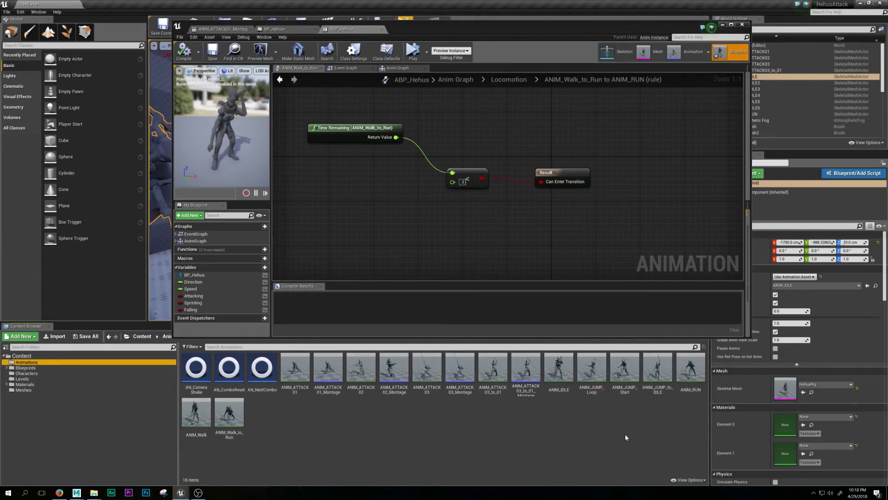
double_click(229, 412)
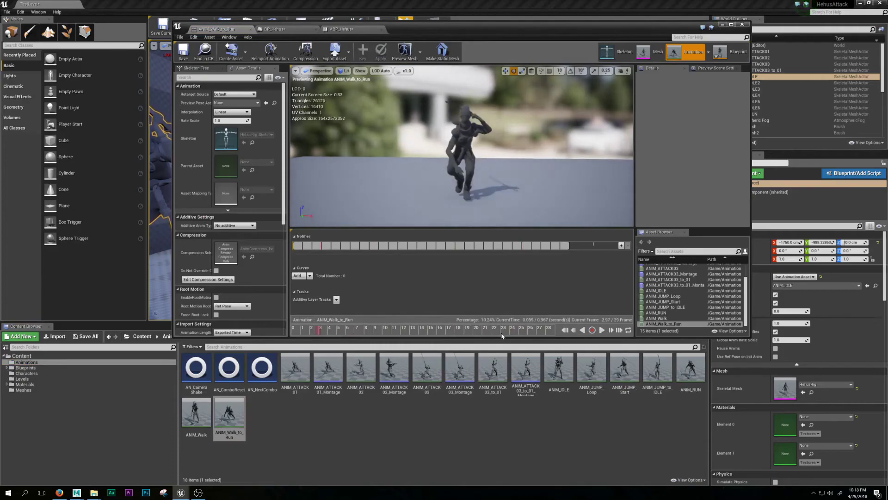
mouse_move(484, 331)
left_mouse_down()
mouse_move(456, 331)
mouse_move(476, 332)
left_mouse_up()
left_click_drag(455, 162, 513, 160, "alt")
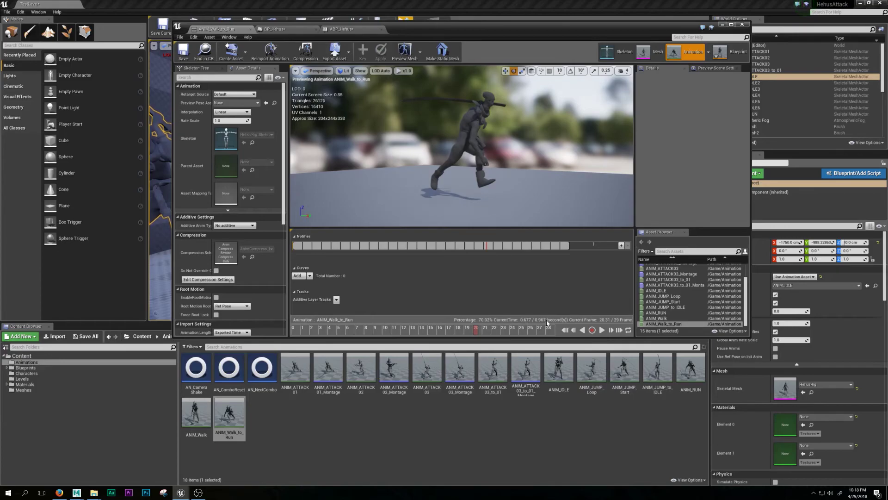
Step: Return to the ABP_Hehus Locomotion state machine and examine the ANIM_RUN state and its transitions
left_click(341, 29)
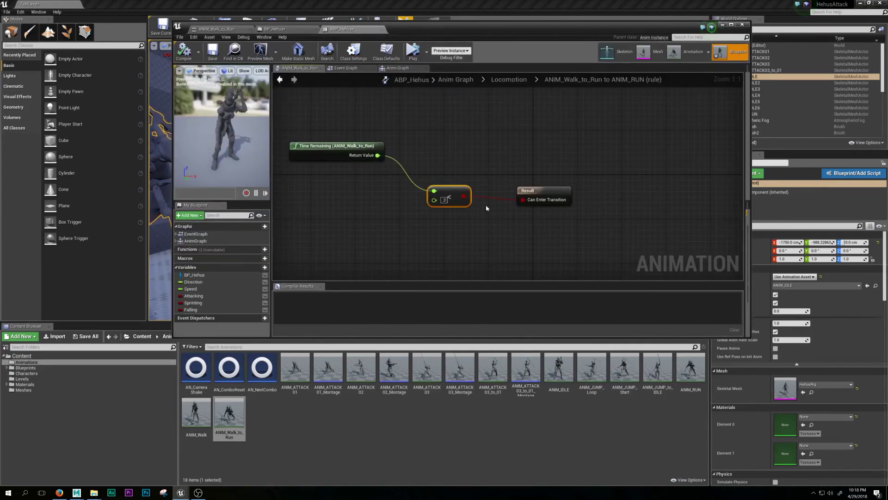
left_click(515, 83)
scroll(593, 196, "up", 5)
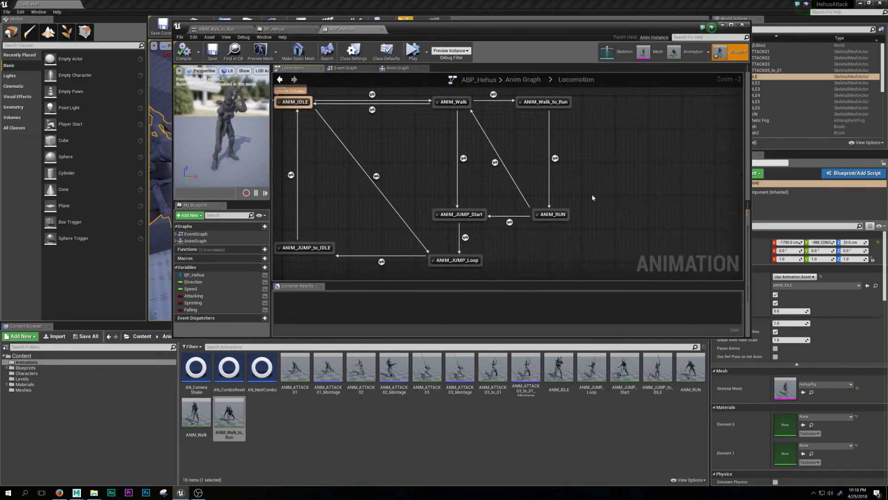
right_click_drag(528, 254, 550, 207)
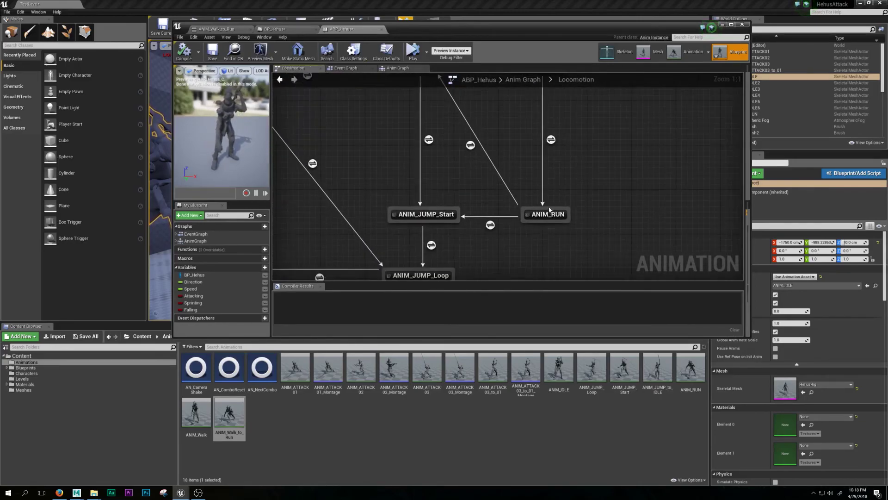
Step: Playtest the character's walk-to-run movement around the level in the standalone game preview, and end the session
left_click(419, 52)
left_click(437, 55)
left_click(426, 53)
left_click(465, 87)
key("w")
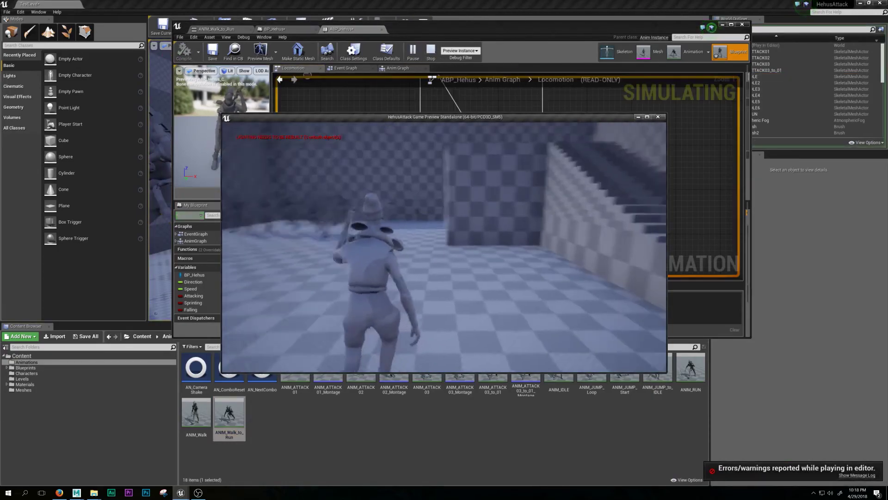
key("w")
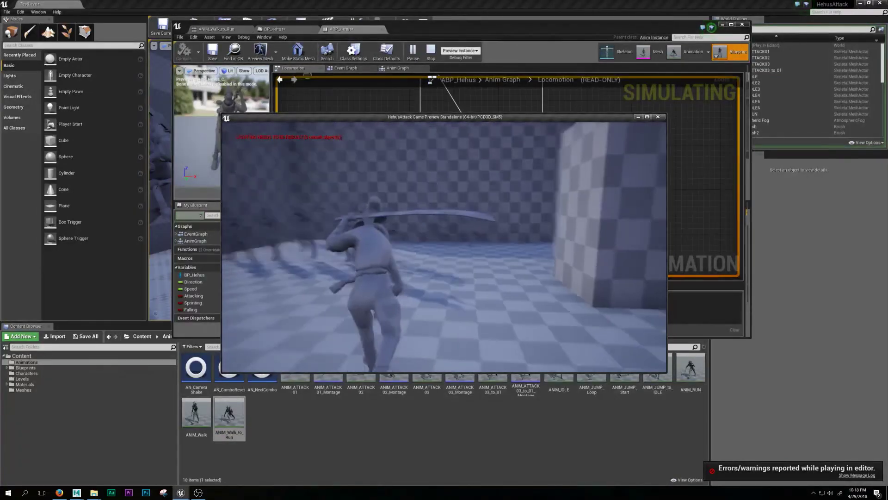
key("w")
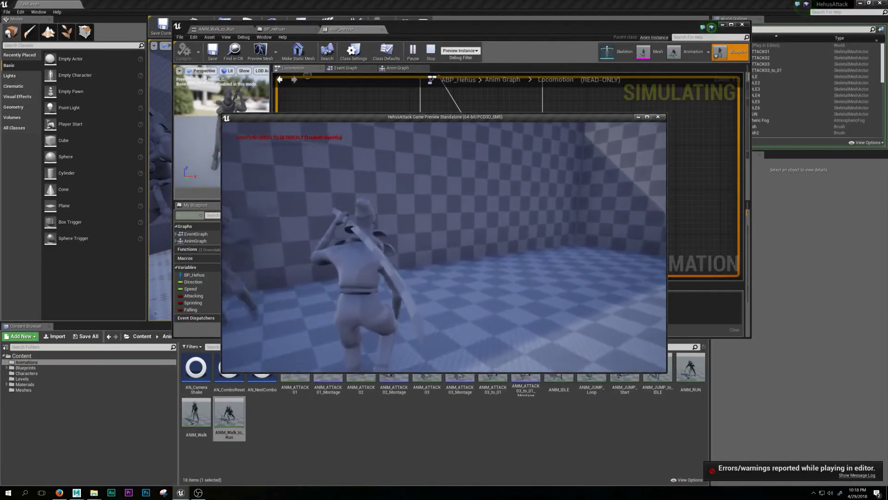
key("w")
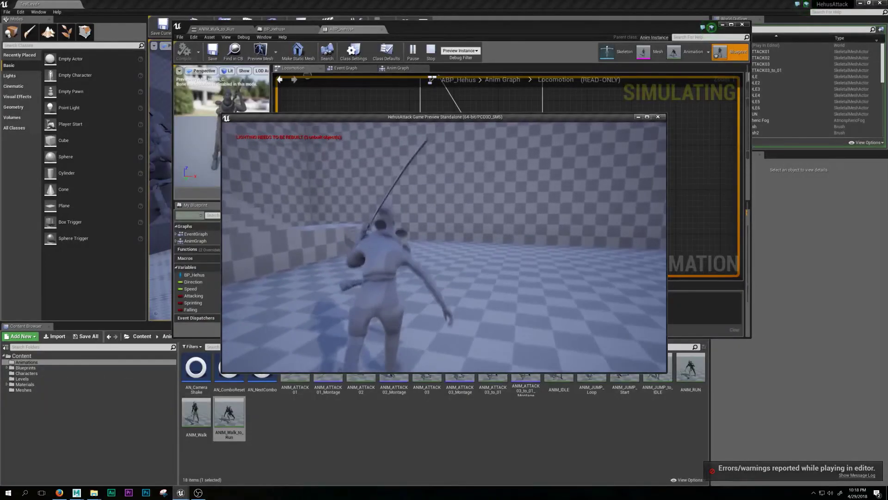
key("w")
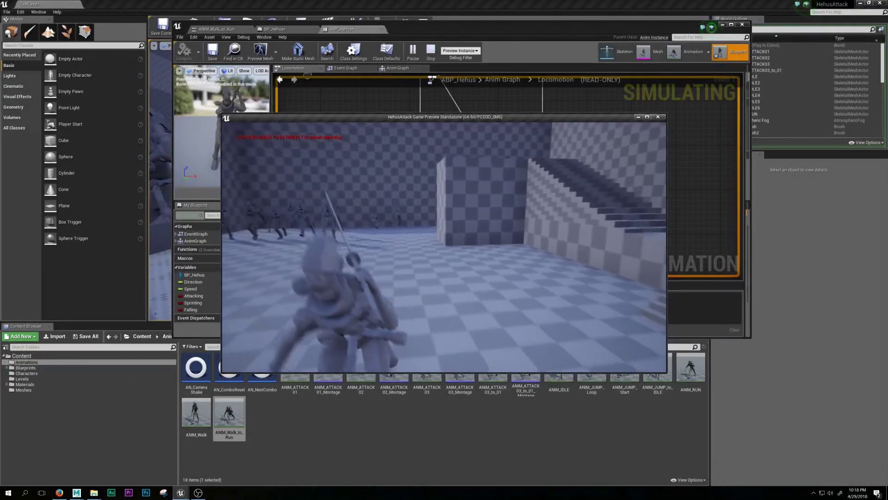
key("w")
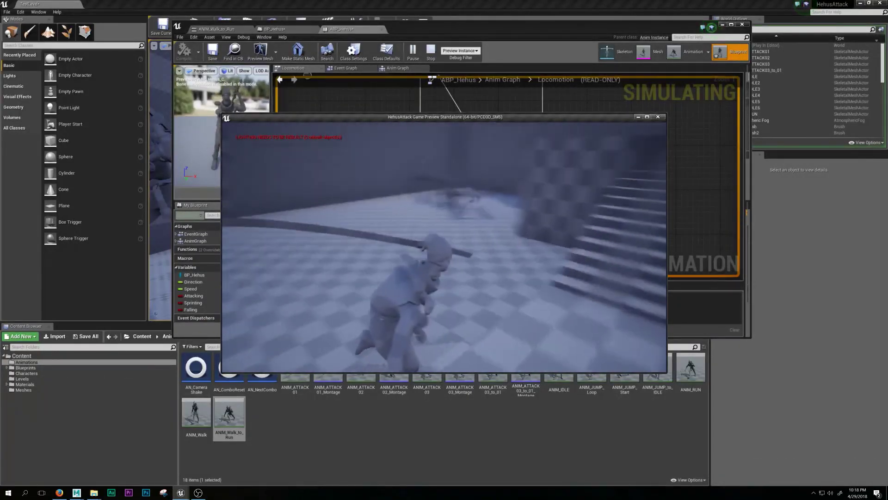
key("w")
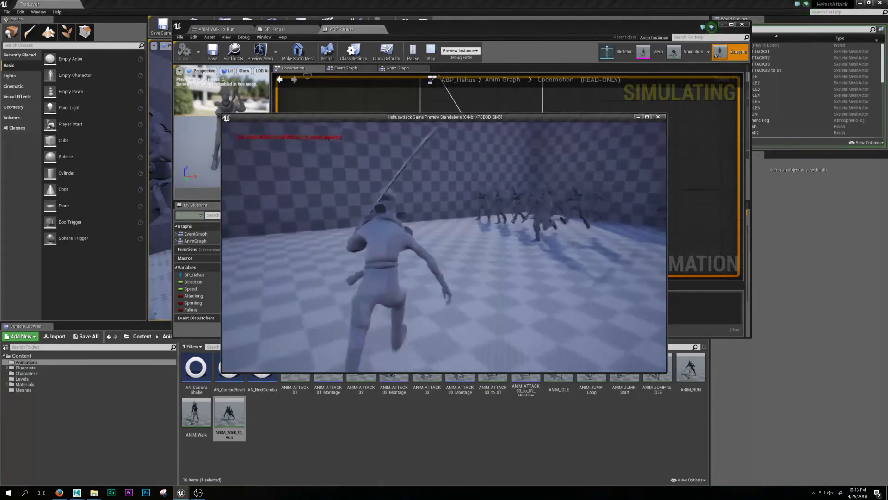
key("w")
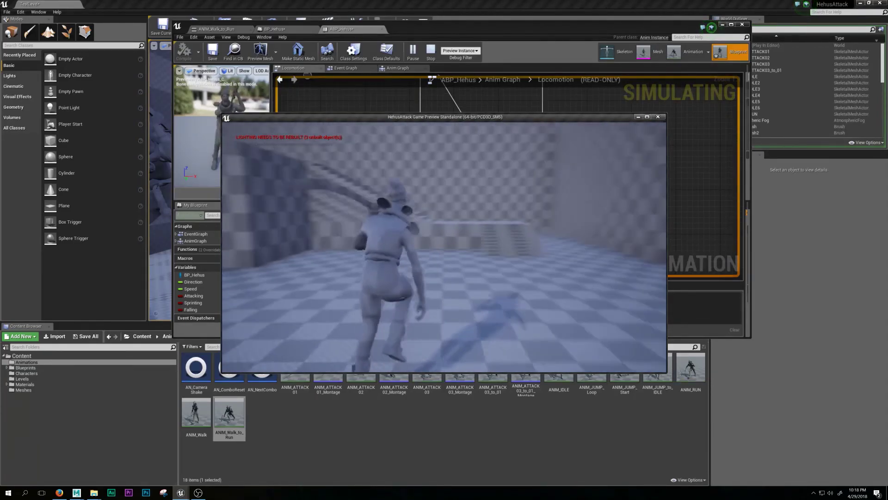
key("Escape")
Step: Inspect a transition rule near the ANIM_RUN state and return to the full Locomotion state machine
right_click_drag(459, 175, 475, 165)
left_click(473, 134)
scroll(474, 164, "up", 1)
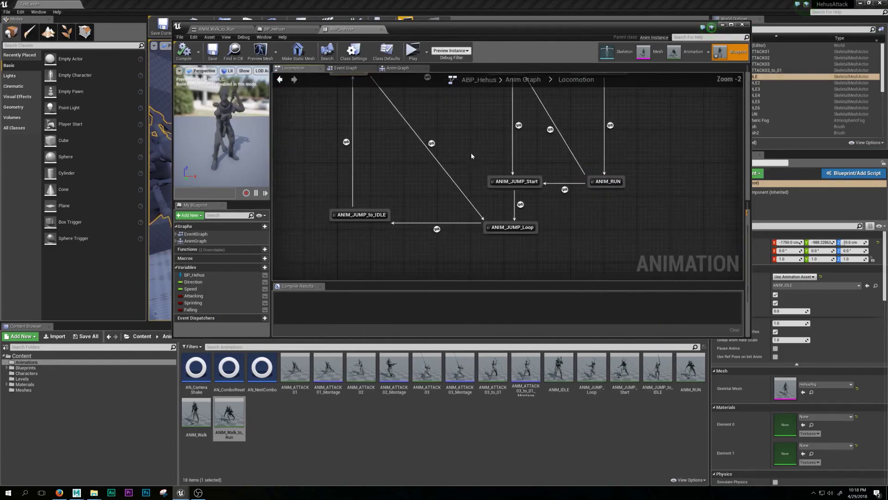
right_click_drag(525, 151, 442, 178)
double_click(544, 163)
left_click(510, 80)
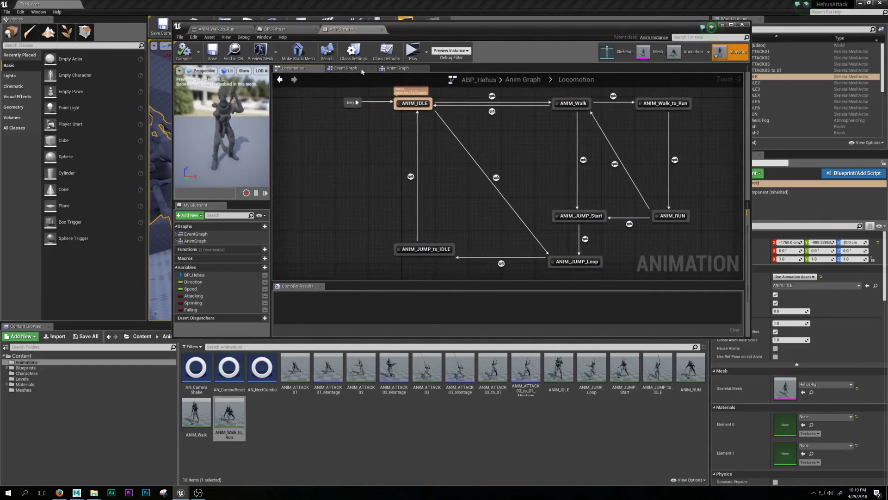
Step: Examine the ABP_Hehus Event Graph, from the pawn owner, movement component and Is Falling nodes to the Attacking, Sprinting and Falling setters
left_click(346, 68)
scroll(438, 192, "down", 4)
scroll(456, 204, "up", 3)
right_click_drag(456, 204, 493, 198)
left_click(341, 151)
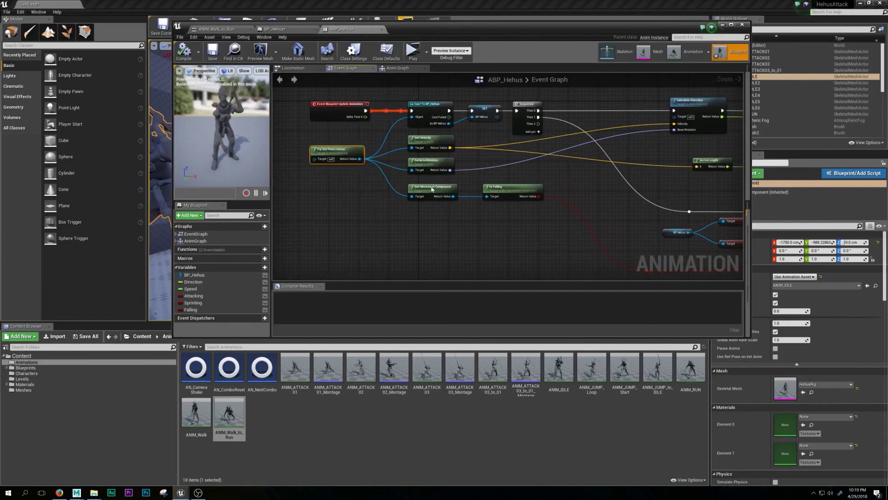
left_click(438, 187)
left_click(510, 187)
right_click_drag(607, 205, 379, 141)
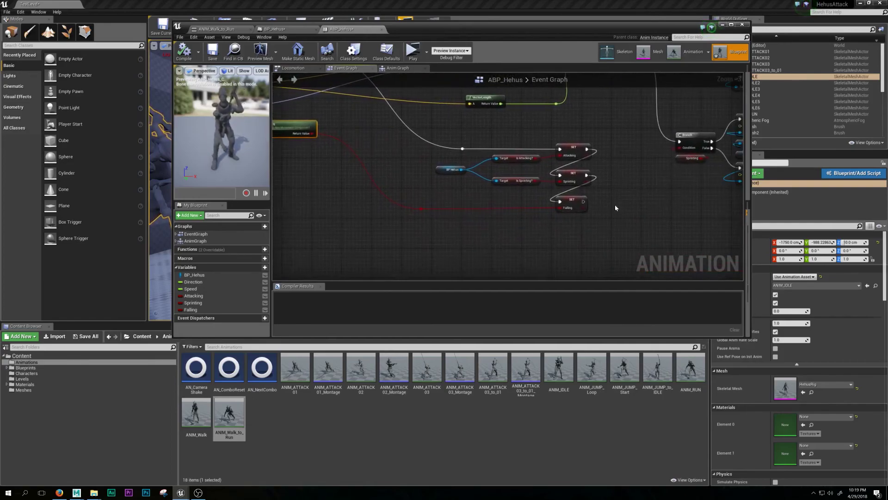
right_click_drag(523, 162, 739, 274)
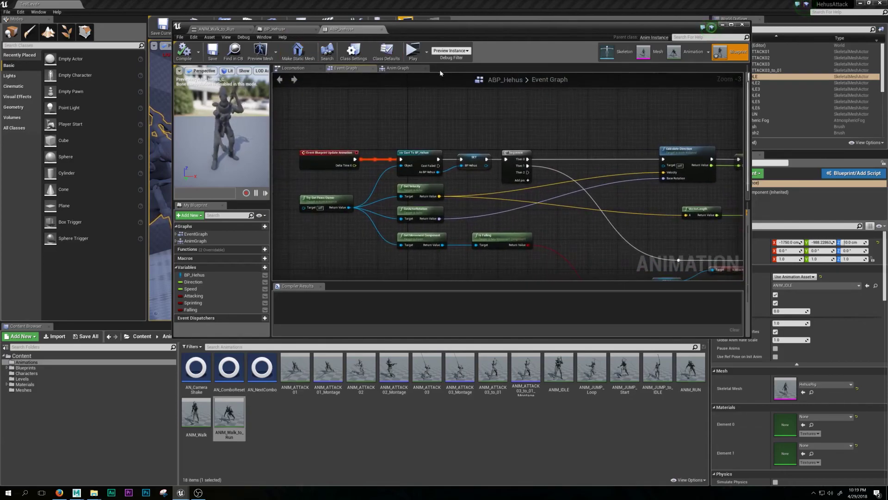
Step: Review the Anim Graph's Locomotion and DefaultSlot pose nodes, and minimize the asset editor window
left_click(399, 68)
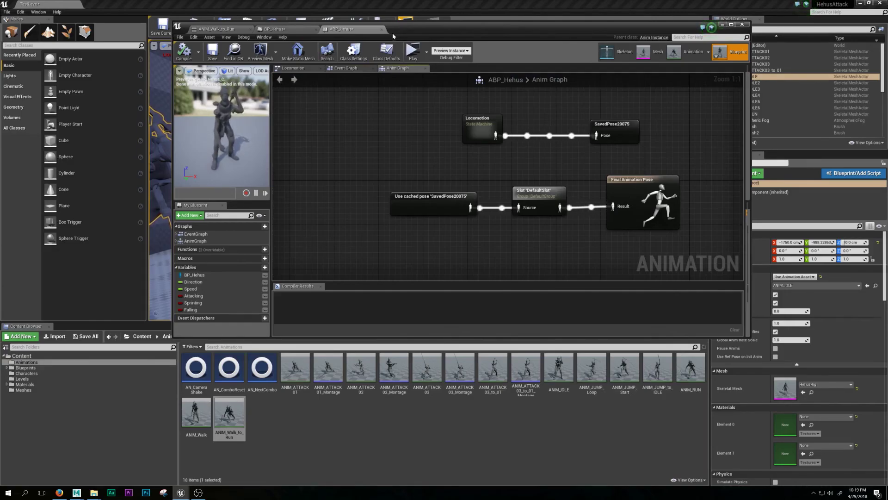
left_click(227, 29)
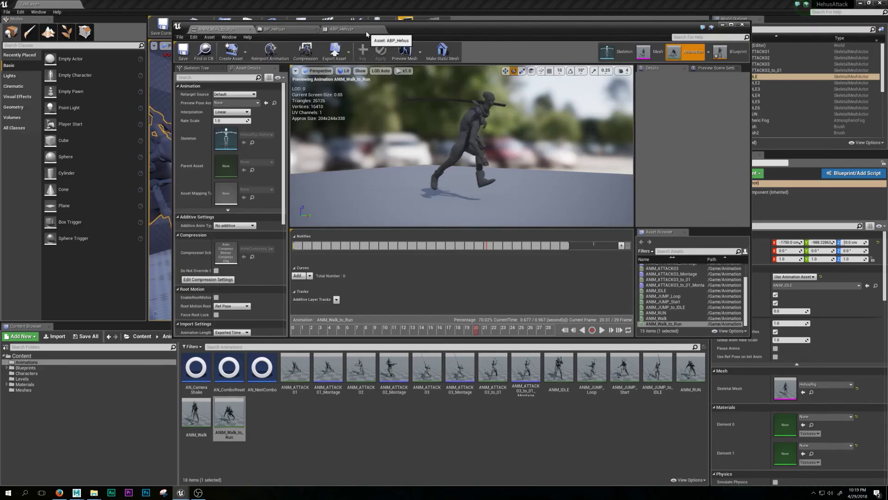
left_click(722, 25)
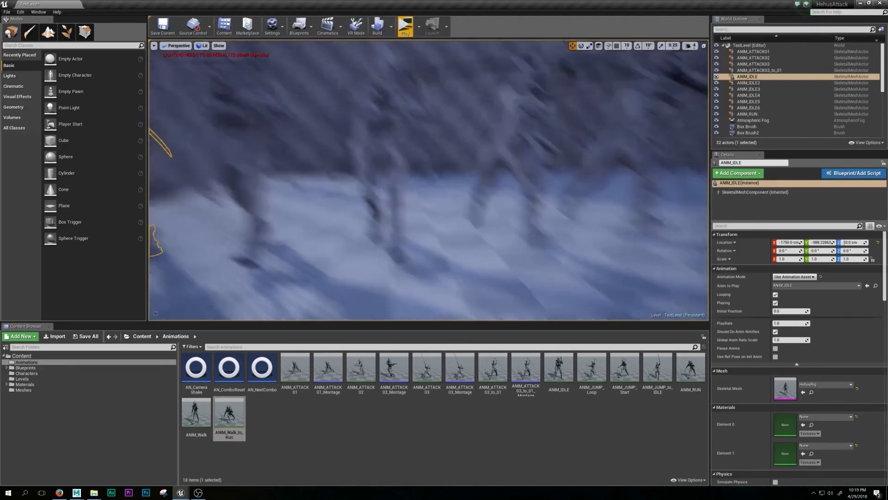
Step: Fly the level viewport camera around the row of animated characters and the surrounding room
key("w")
key("Escape")
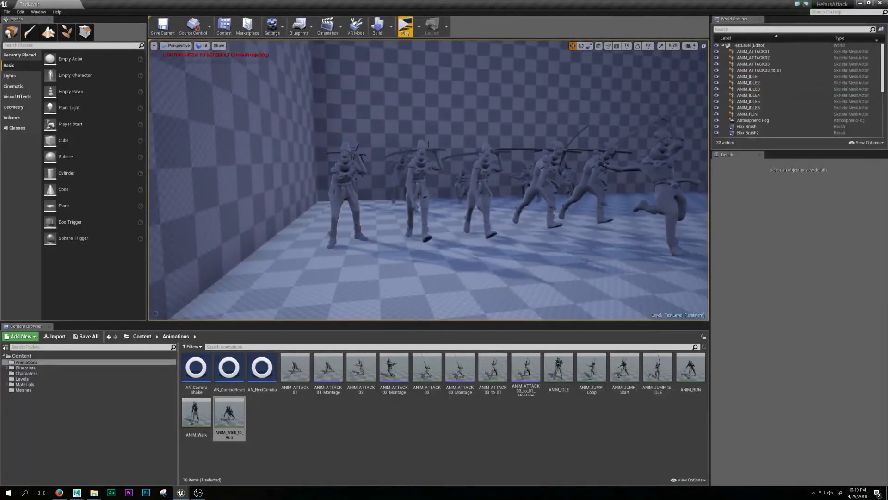
key("w")
key("s")
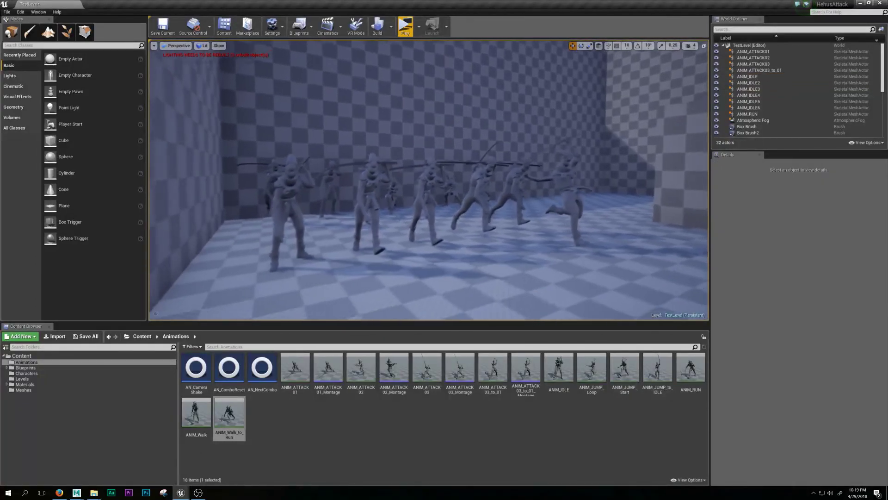
key("w")
key("s")
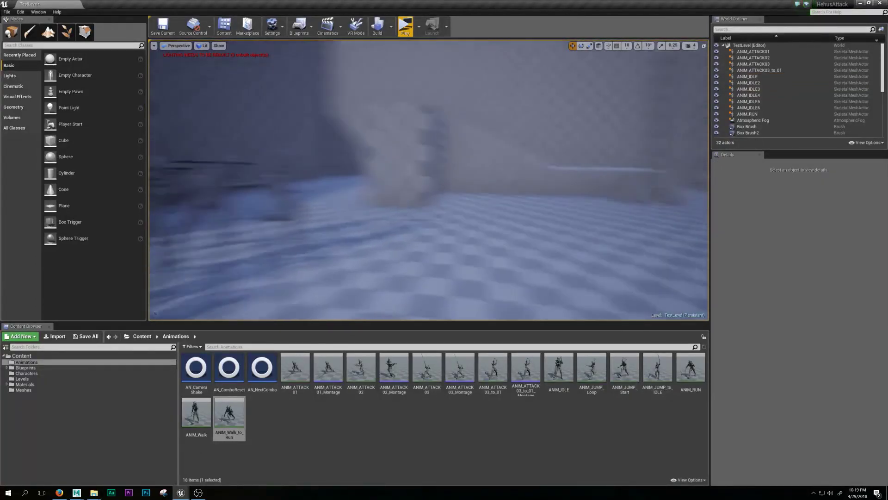
Step: Run the level in the editor viewport and fly the camera around the group of animated characters to examine their animations playing
key("d")
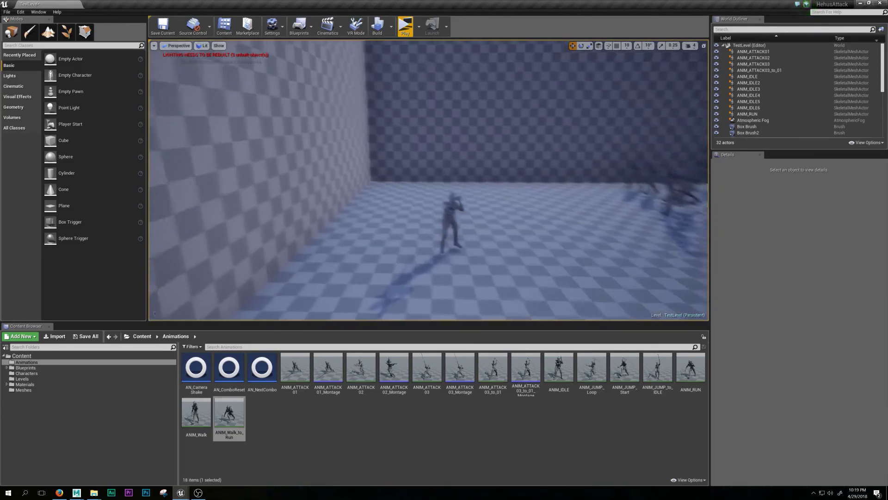
key("w")
right_click_drag(464, 153, 537, 138)
key("alt+p")
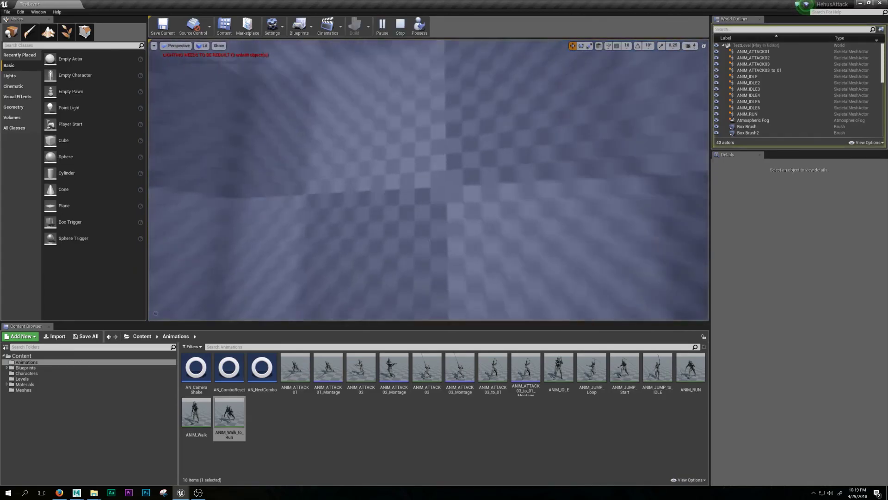
right_click_drag(428, 179, 546, 204)
key("s")
key("a")
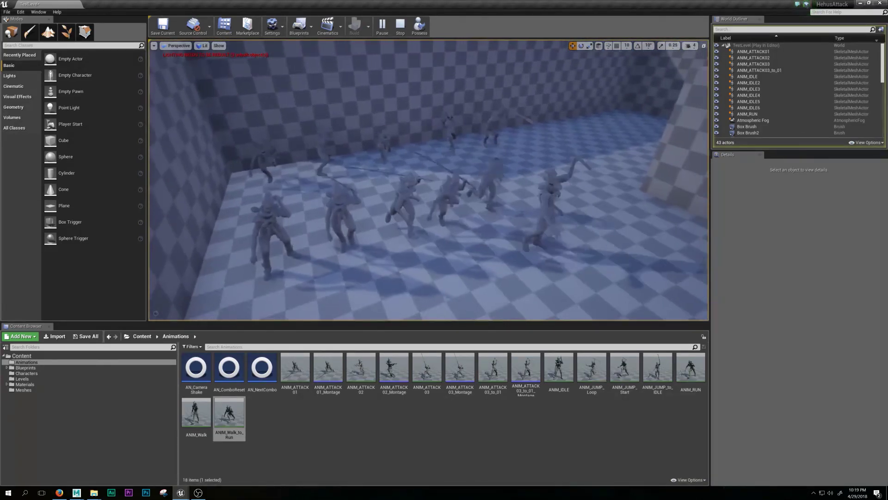
mouse_move(441, 127)
right_mouse_down()
mouse_move(419, 130)
mouse_move(421, 153)
mouse_move(436, 113)
right_mouse_up()
key("w")
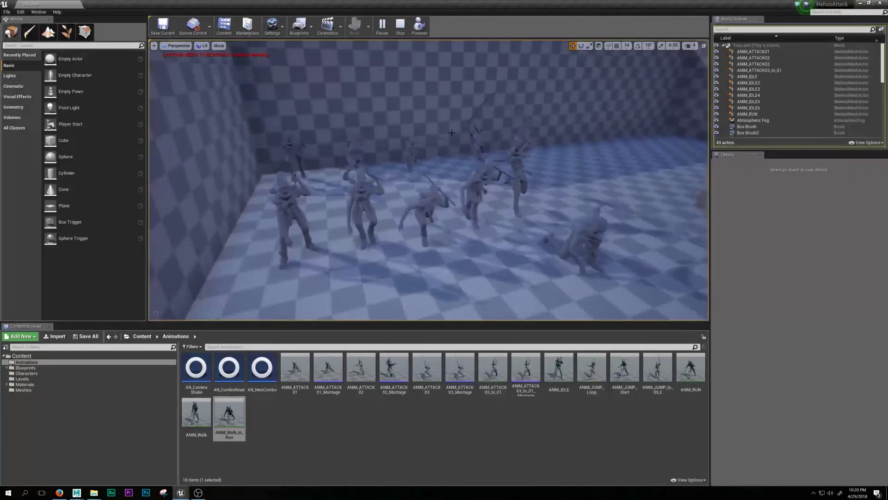
Step: Stop the running level session and switch to the OBS window
left_click(401, 27)
key("alt+Tab")
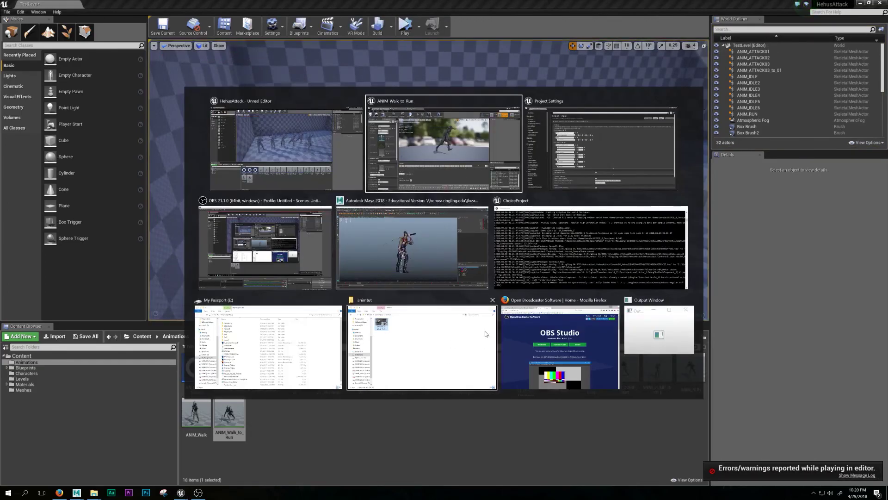
left_click(304, 264)
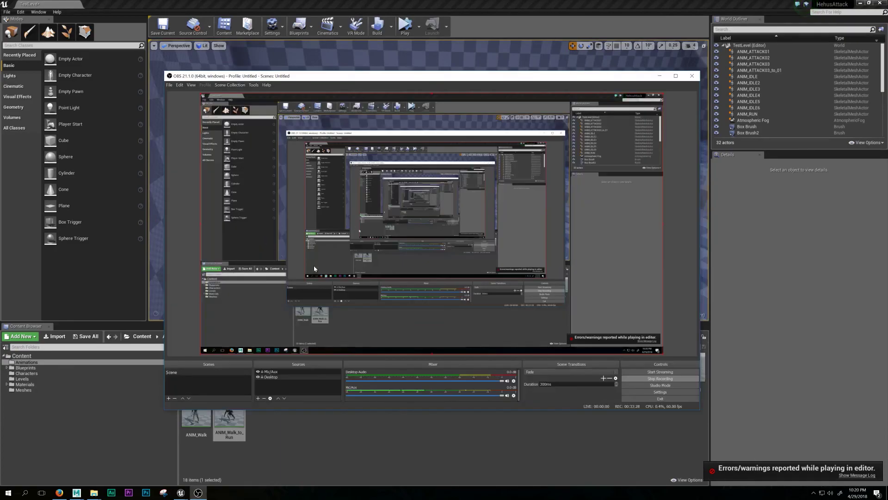